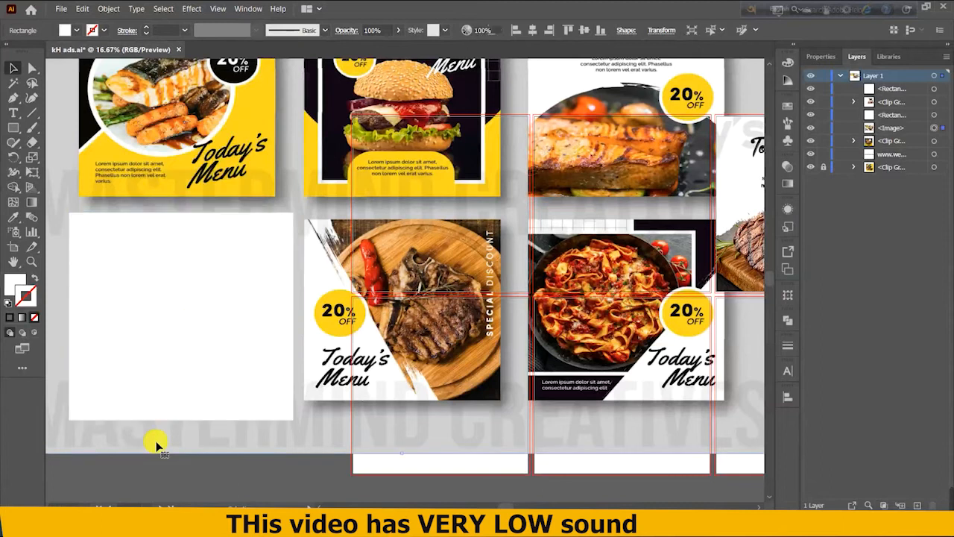
# Mask the reference image with the white rectangle above it so only the sushi "Today's Best Deal!" ad shows.
pyautogui.click(149, 358)
pyautogui.keyDown('shift'); pyautogui.click(149, 357); pyautogui.keyUp('shift')
pyautogui.rightClick(149, 353)
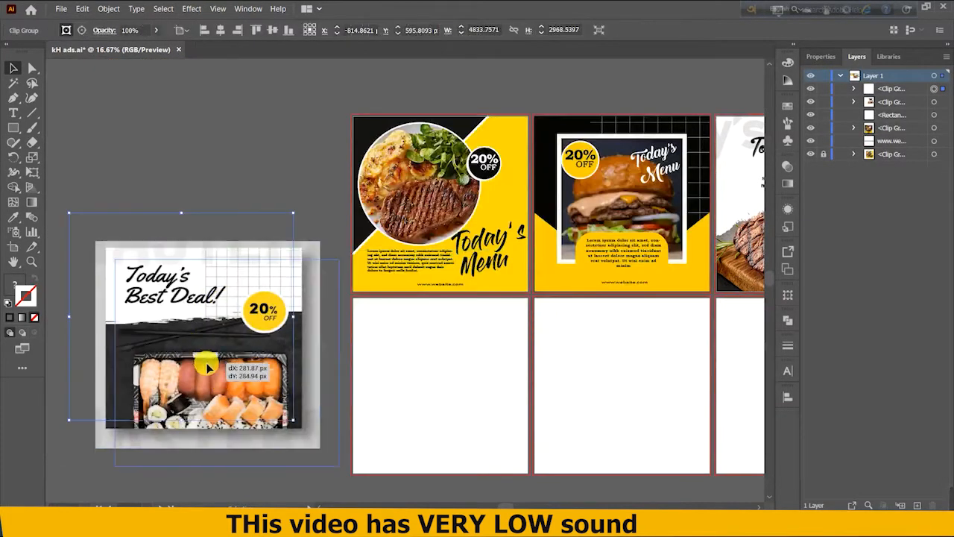
pyautogui.hotkey('ctrl', '7')
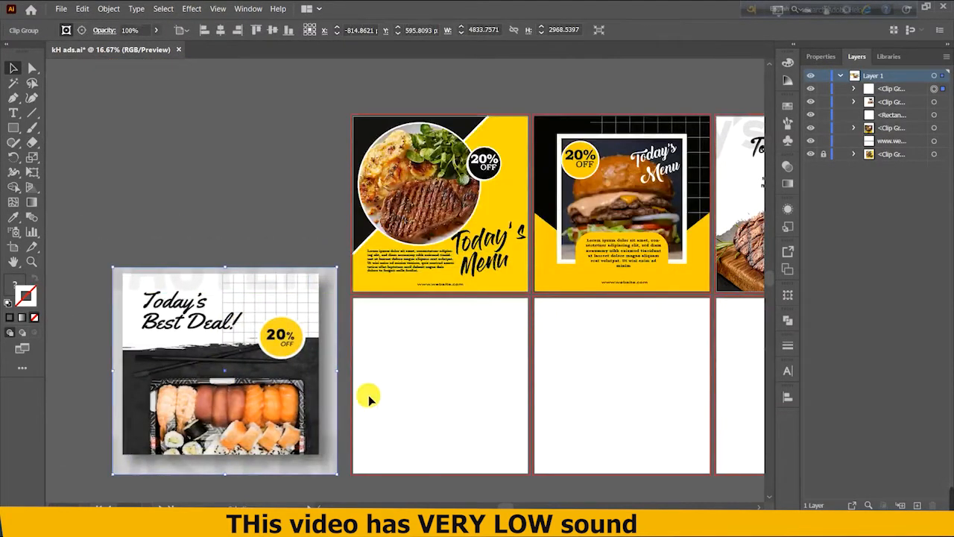
# Scale the clipped sushi reference down to about 914 by 835 px and place it beside the first blank artboard.
pyautogui.moveTo(231, 272); pyautogui.dragTo(234, 324)
pyautogui.moveTo(269, 372); pyautogui.dragTo(296, 354)
pyautogui.hscroll(4, 418, 371)
pyautogui.hotkey('ctrl', '=')
pyautogui.hscroll(3, 380, 372)
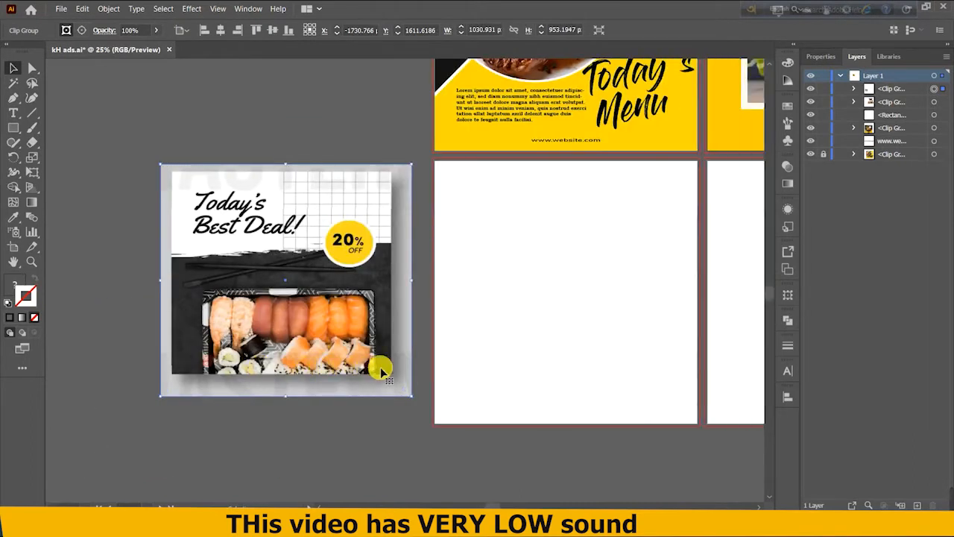
pyautogui.hotkey('ctrl', '=')
pyautogui.hscroll(5, 381, 371)
pyautogui.moveTo(201, 284); pyautogui.dragTo(222, 285)
pyautogui.moveTo(192, 128); pyautogui.dragTo(192, 169)
pyautogui.moveTo(177, 216); pyautogui.dragTo(192, 189)
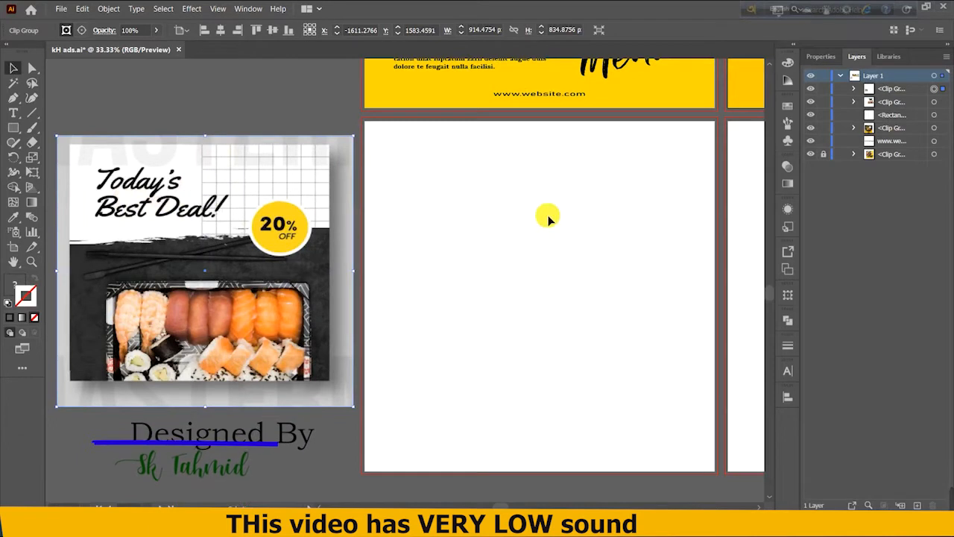
pyautogui.hscroll(8, 730, 184)
pyautogui.scroll(5, 716, 181)
pyautogui.hscroll(8, 712, 185)
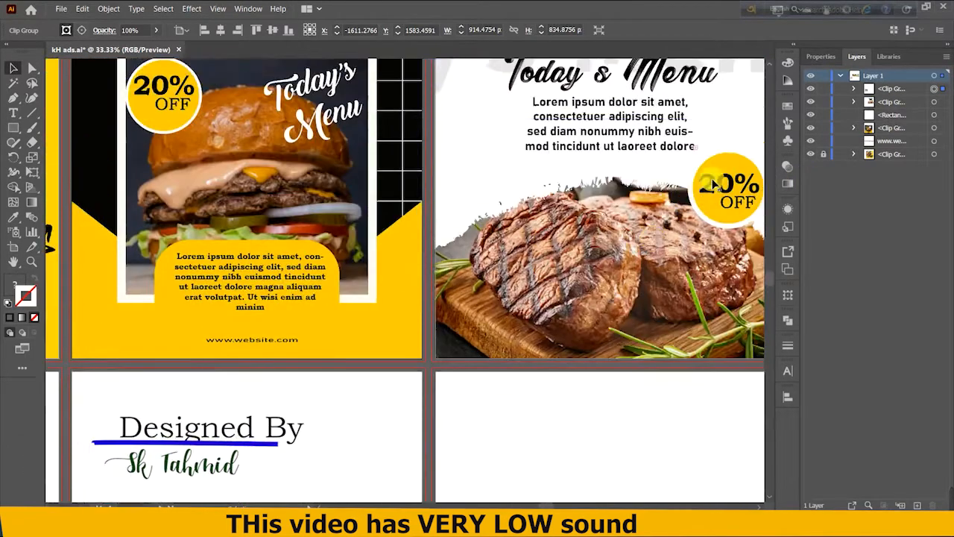
pyautogui.scroll(4, 709, 185)
pyautogui.click(422, 155)
pyautogui.doubleClick(421, 155)
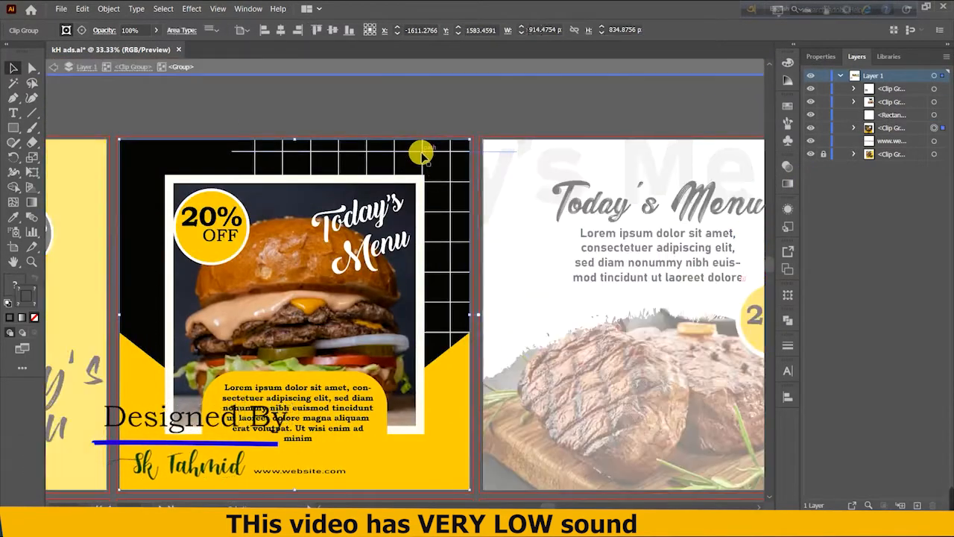
pyautogui.click(423, 127)
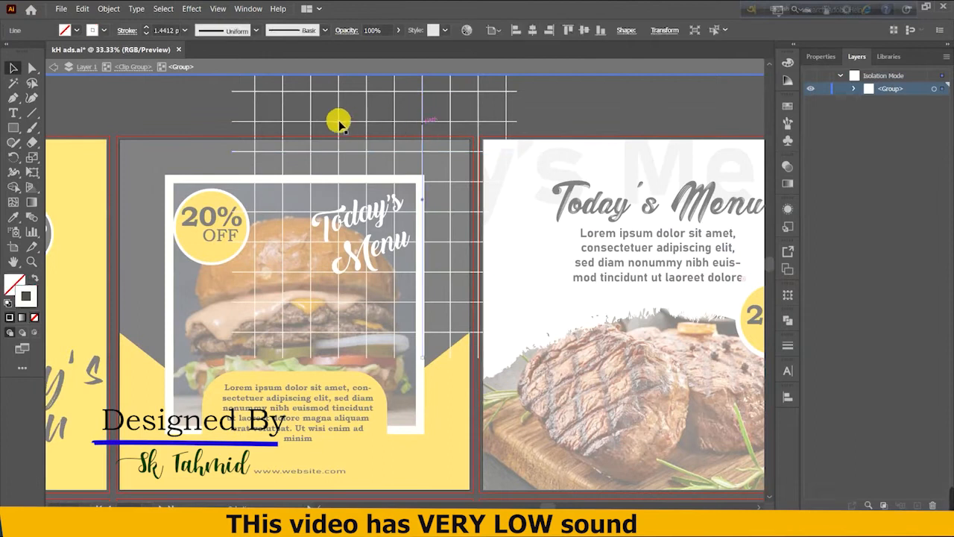
pyautogui.doubleClick(548, 96)
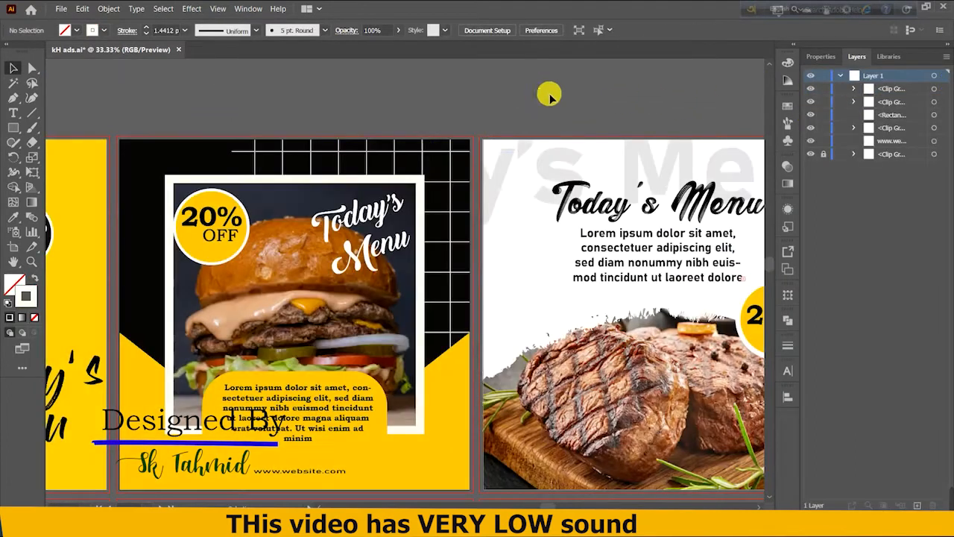
# Copy the white grid line group from inside the burger ad's clip group and exit isolation mode.
pyautogui.doubleClick(423, 154)
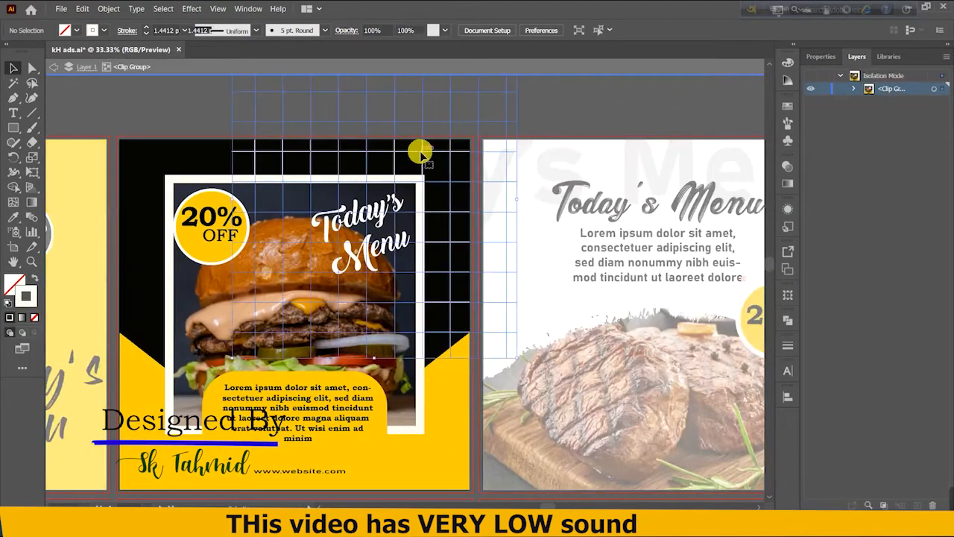
pyautogui.click(421, 152)
pyautogui.doubleClick(471, 112)
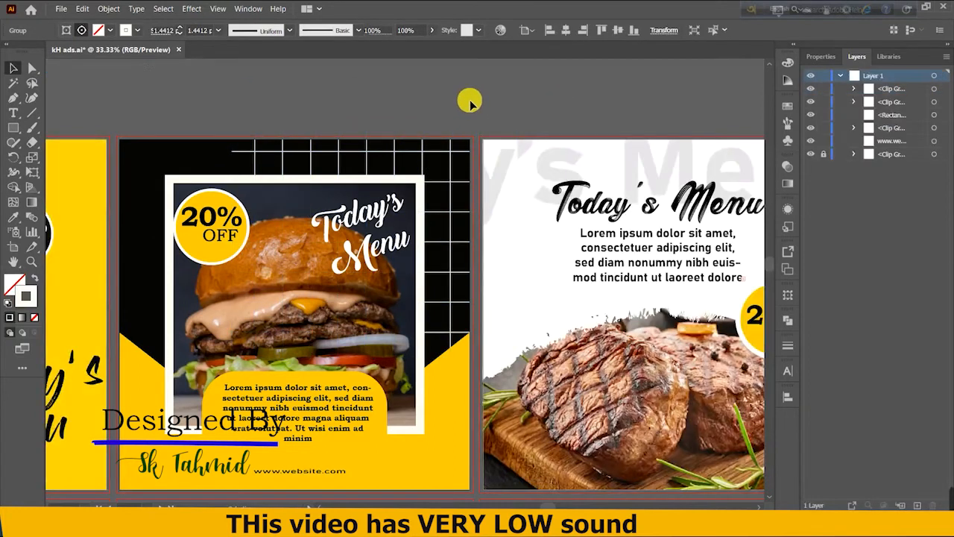
pyautogui.hscroll(-2, 470, 103)
pyautogui.scroll(-2, 471, 102)
pyautogui.hscroll(-4, 471, 103)
pyautogui.scroll(-2, 470, 103)
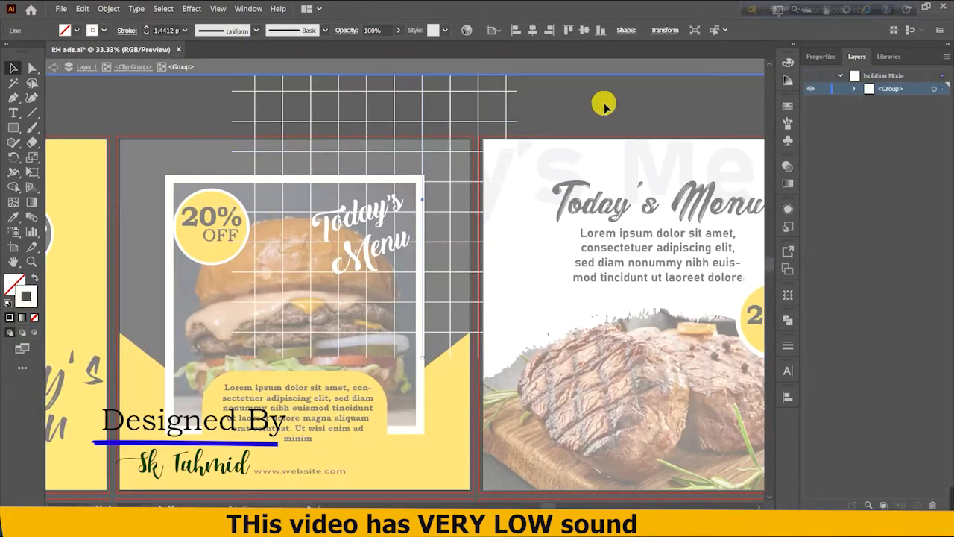
pyautogui.doubleClick(545, 97)
pyautogui.doubleClick(420, 152)
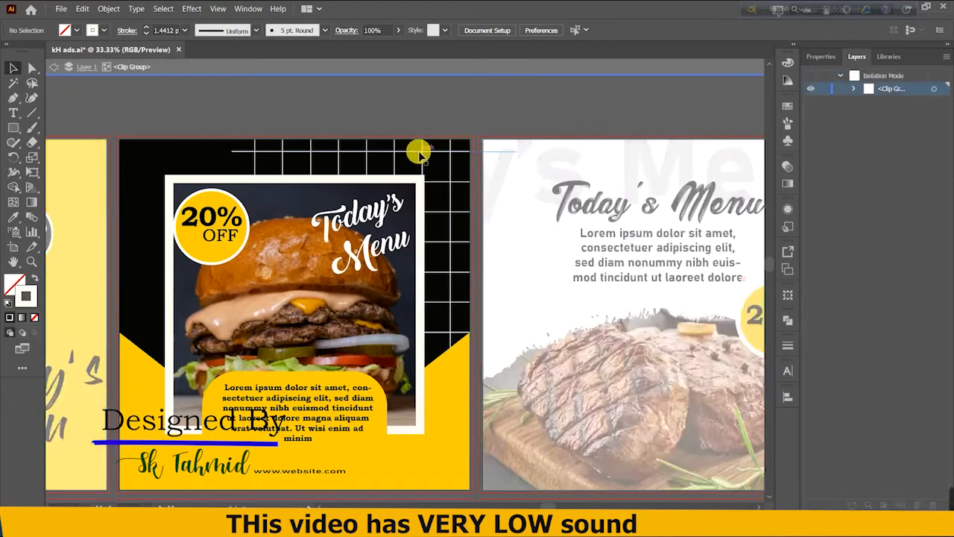
pyautogui.click(423, 151)
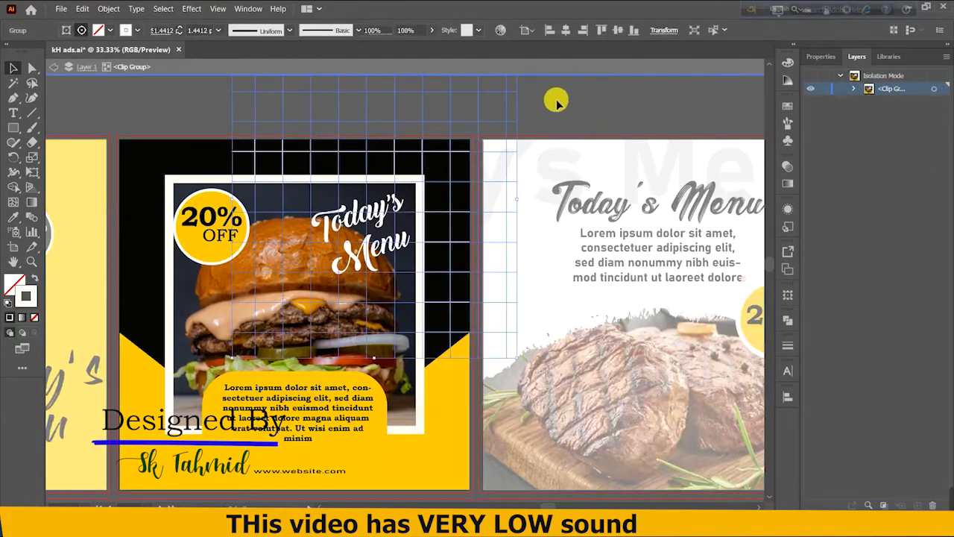
pyautogui.doubleClick(470, 103)
# Paste the copied grid, shrink it, and park it above the sushi reference image beside the blank artboard.
pyautogui.hscroll(-10, 469, 100)
pyautogui.scroll(-5, 469, 100)
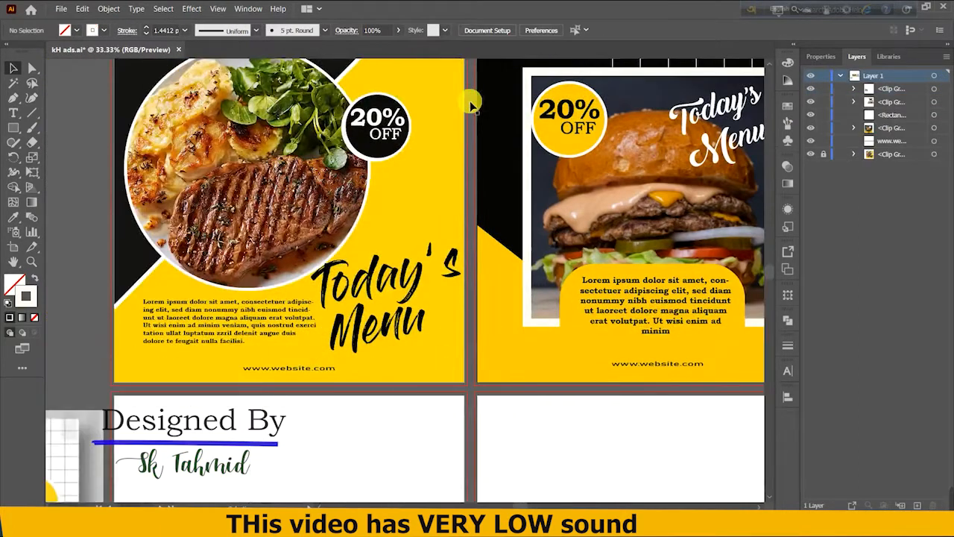
pyautogui.hscroll(-5, 469, 100)
pyautogui.scroll(-5, 470, 100)
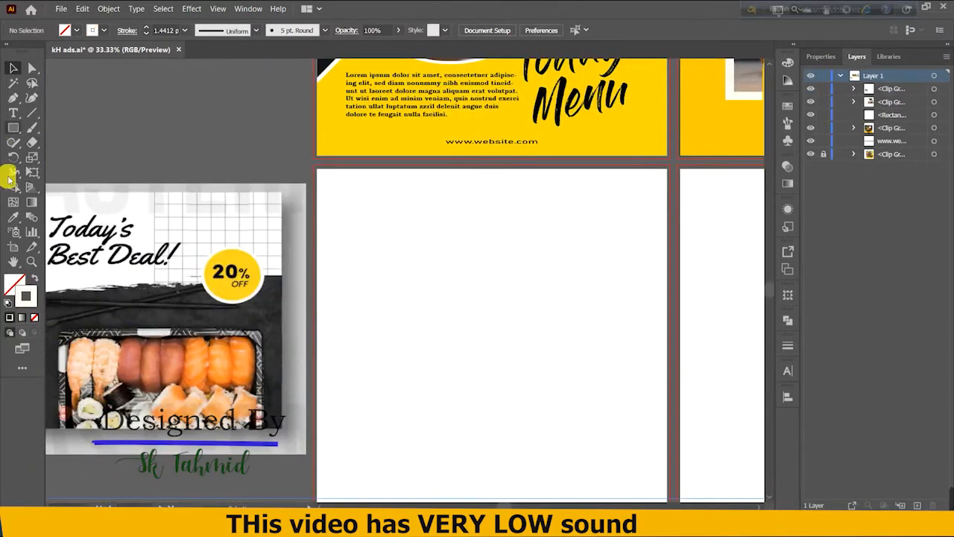
pyautogui.hotkey('ctrl', 'v')
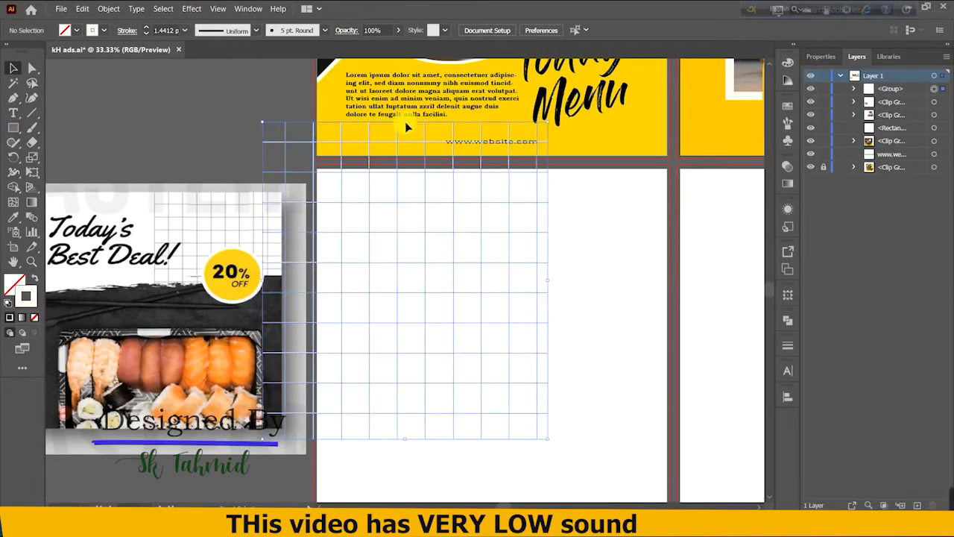
pyautogui.moveTo(408, 124); pyautogui.dragTo(420, 318)
pyautogui.moveTo(430, 360); pyautogui.dragTo(211, 143)
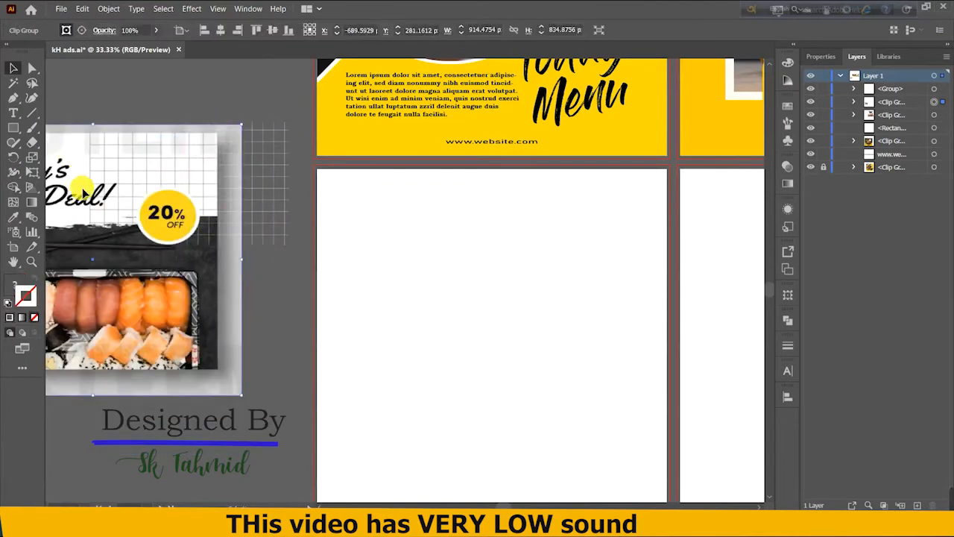
pyautogui.moveTo(82, 191); pyautogui.dragTo(153, 260)
pyautogui.scroll(-1, 337, 302)
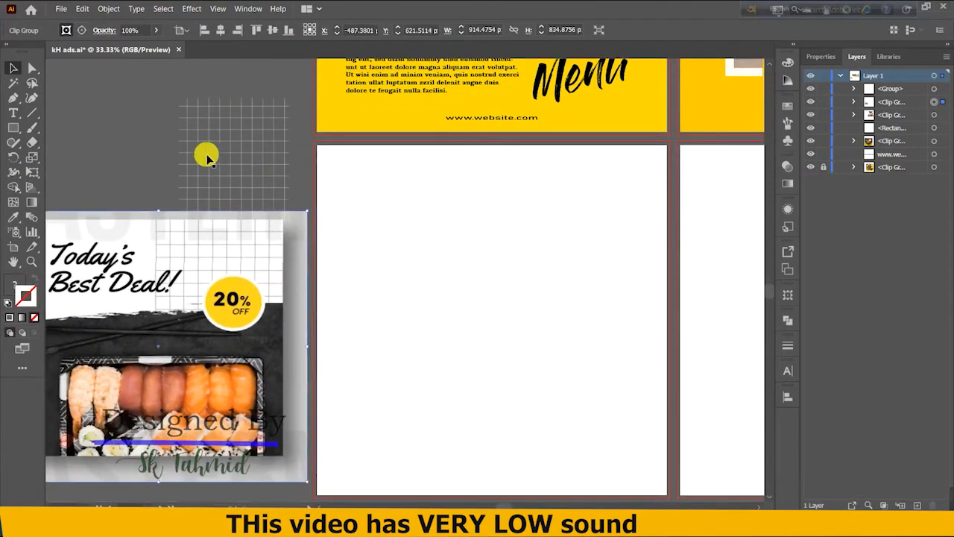
pyautogui.click(149, 142)
# Draw a rectangle covering the whole first blank artboard of the second row.
pyautogui.click(15, 129)
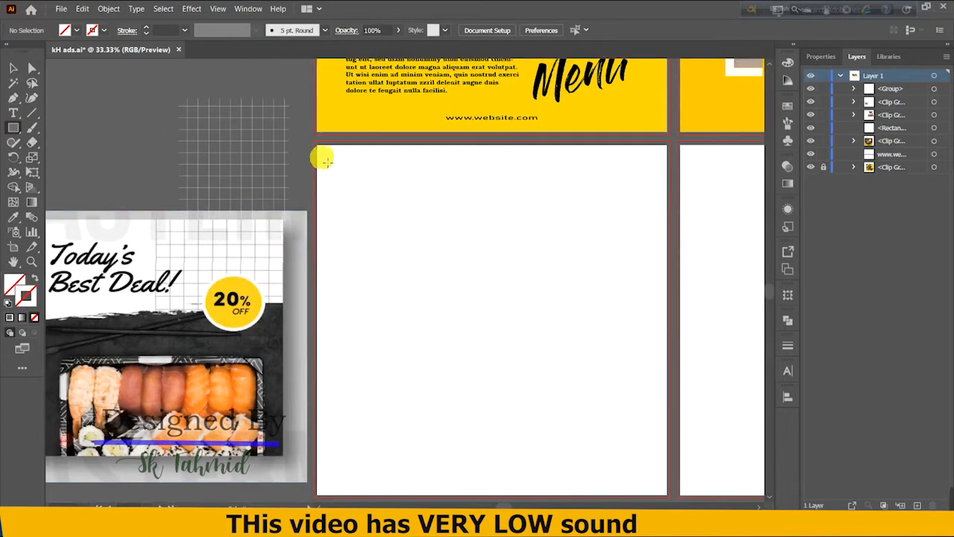
pyautogui.moveTo(320, 151); pyautogui.dragTo(667, 477)
pyautogui.click(13, 68)
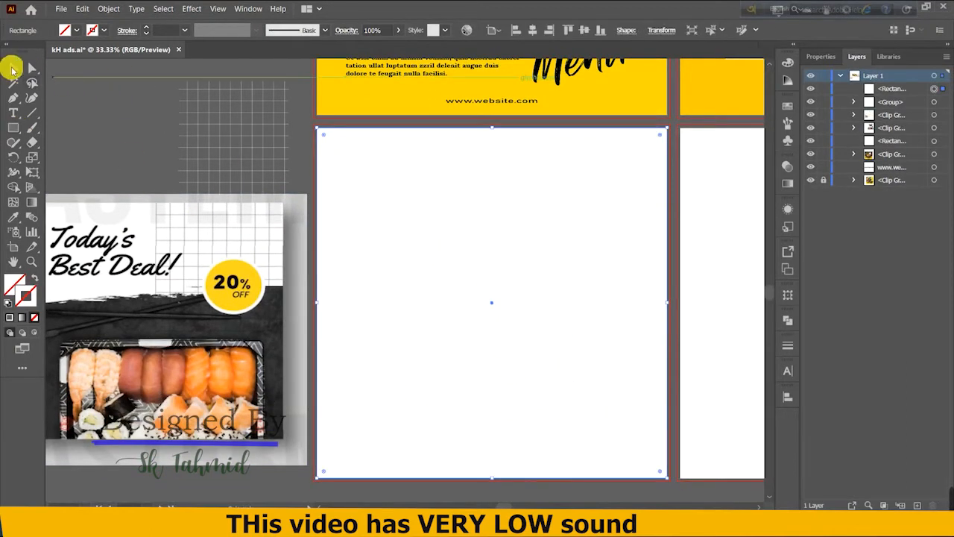
pyautogui.click(9, 288)
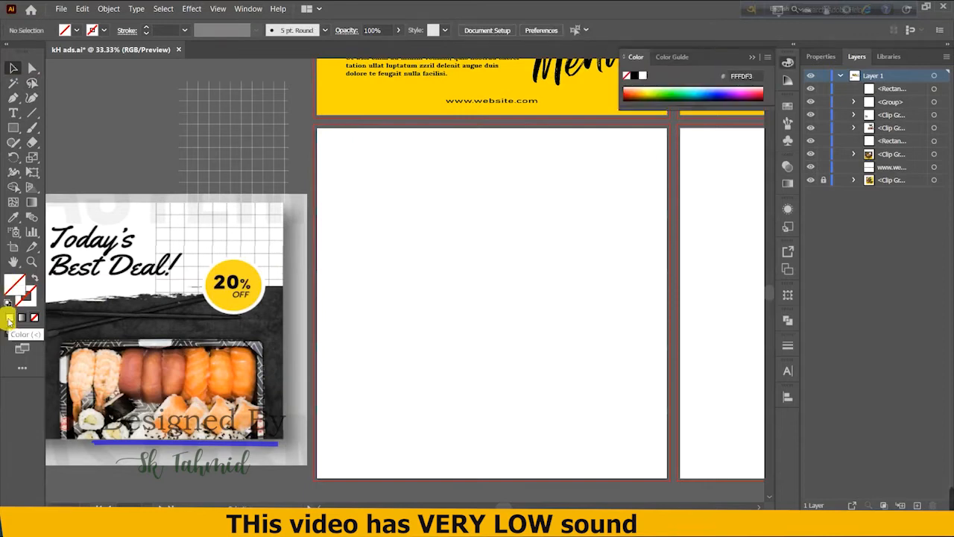
pyautogui.click(10, 318)
pyautogui.doubleClick(17, 287)
pyautogui.click(571, 262)
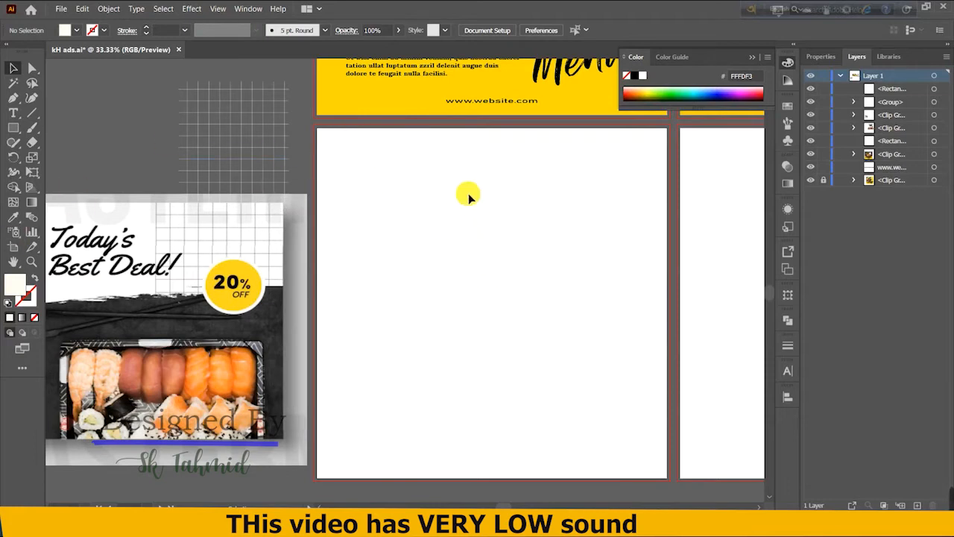
# Fill the artboard-sized rectangle with light grey DBDCDD and lock it.
pyautogui.click(934, 89)
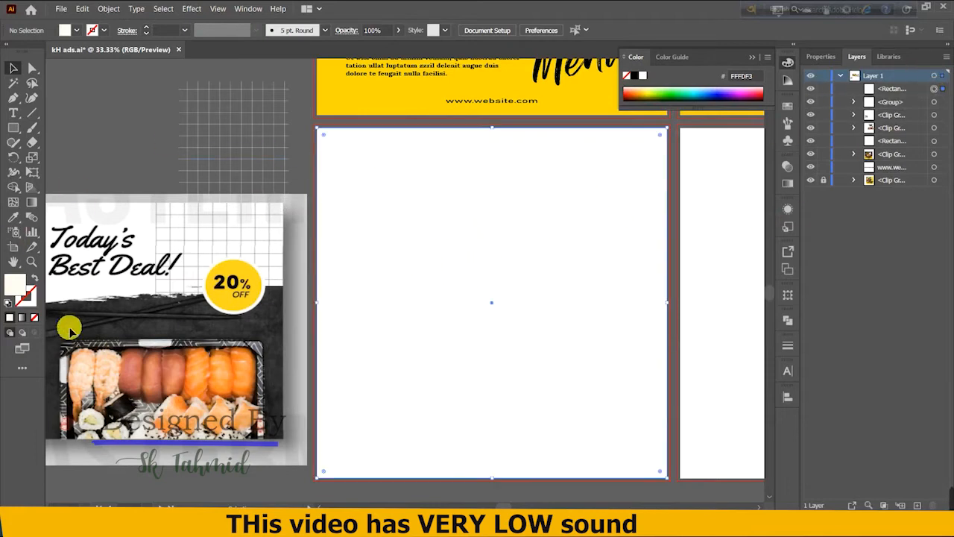
pyautogui.doubleClick(12, 287)
pyautogui.moveTo(290, 318); pyautogui.dragTo(279, 266)
pyautogui.moveTo(456, 284); pyautogui.dragTo(456, 311)
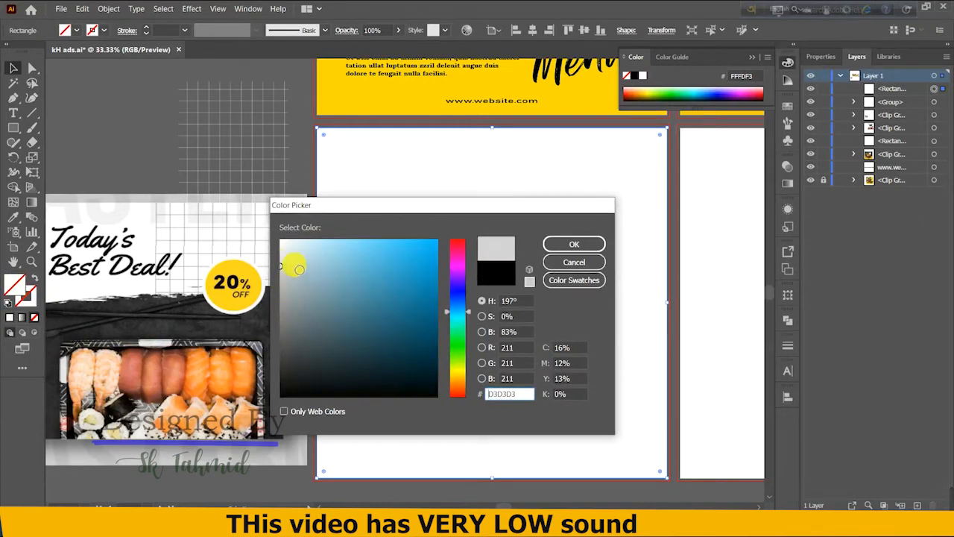
pyautogui.click(286, 264)
pyautogui.click(575, 246)
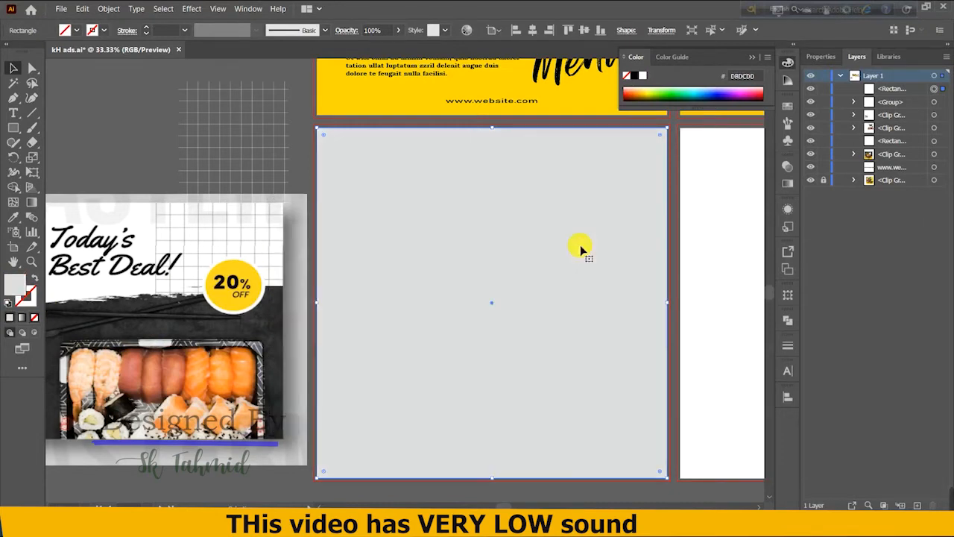
pyautogui.click(719, 292)
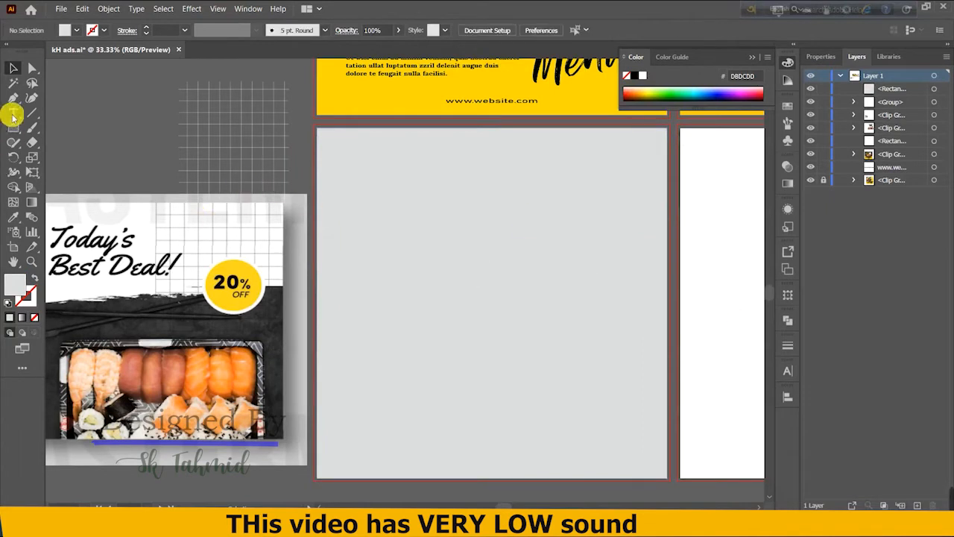
pyautogui.click(391, 144)
pyautogui.click(823, 88)
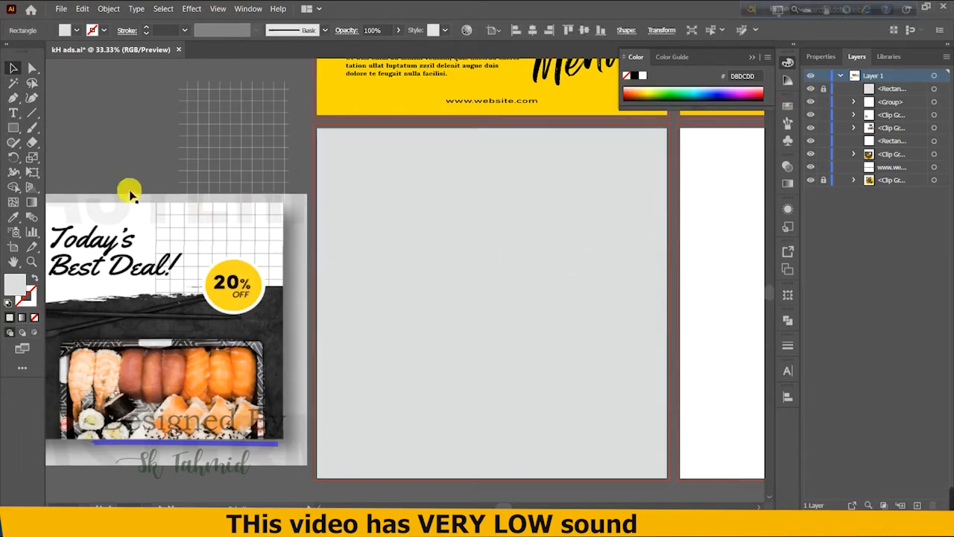
# Reapply the DBDCDD fill to the background rectangle and lock it again.
pyautogui.click(13, 113)
pyautogui.click(286, 262)
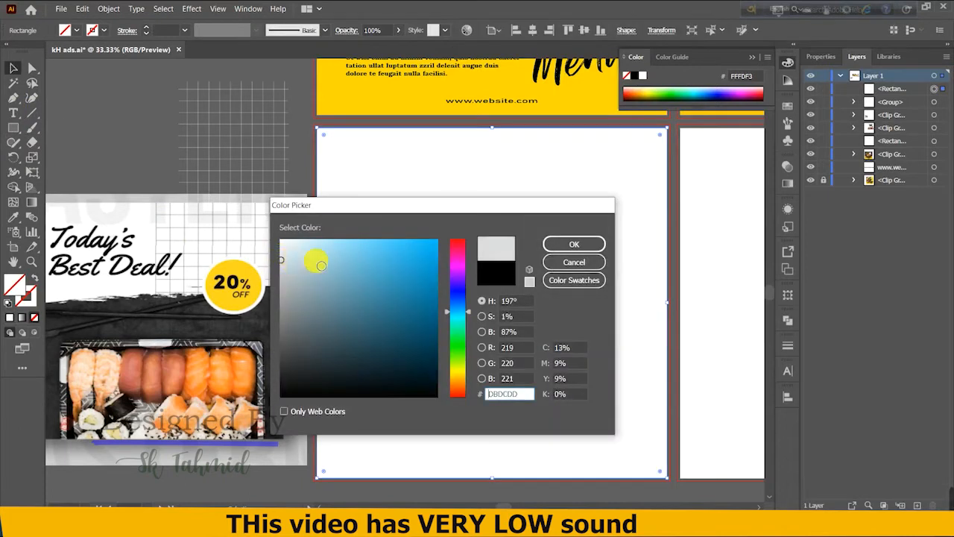
pyautogui.click(577, 246)
pyautogui.click(718, 291)
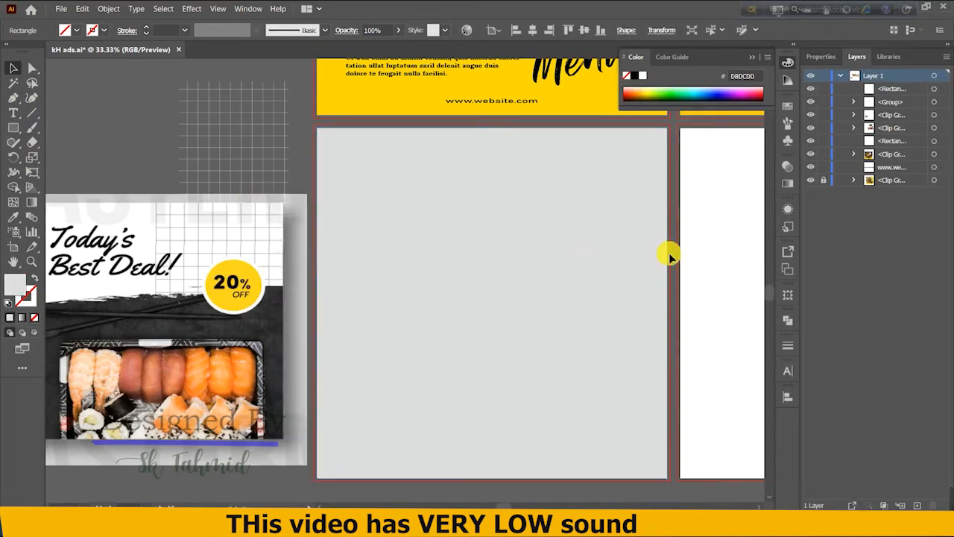
pyautogui.click(394, 144)
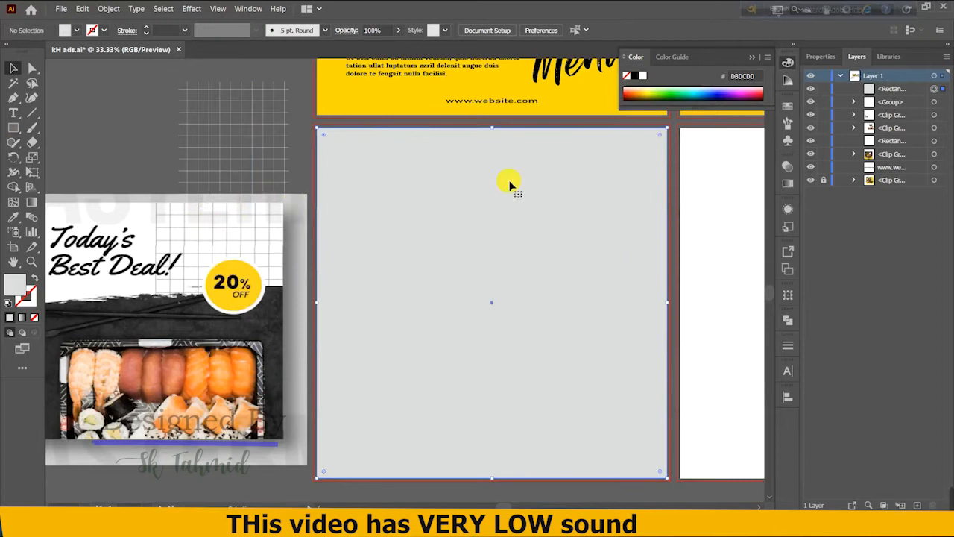
pyautogui.click(825, 89)
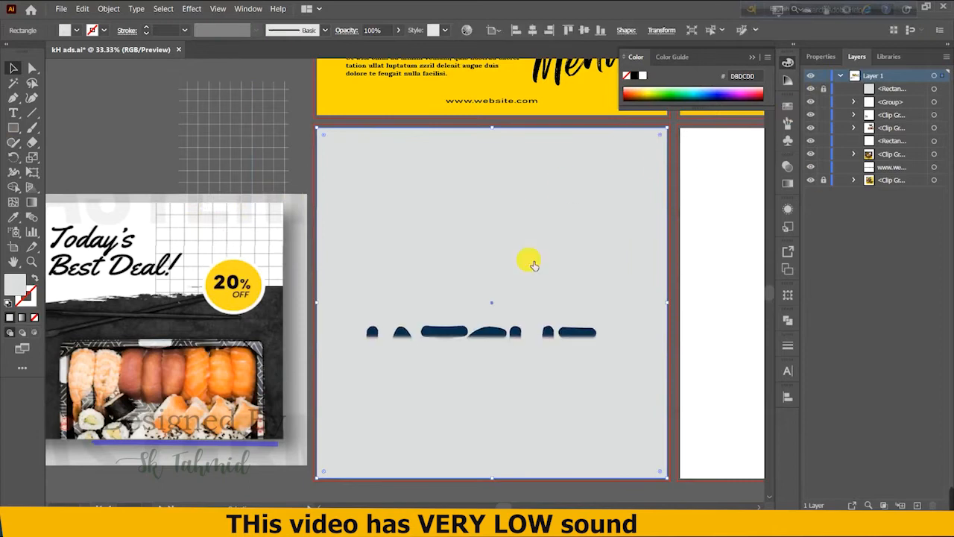
# Add the text "Today's Best Deal!" in the upper part of the grey artboard and enlarge it to about 114 pt.
pyautogui.click(14, 112)
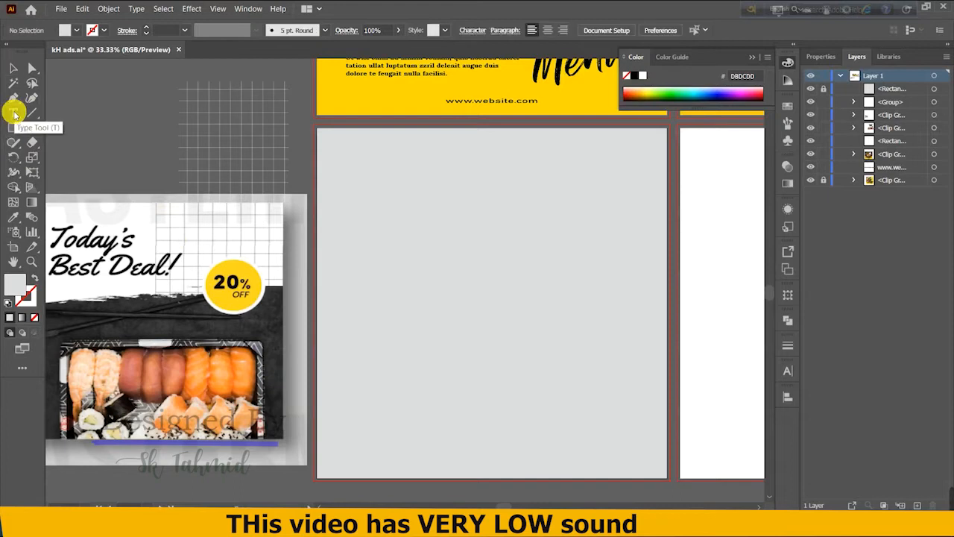
pyautogui.click(395, 218)
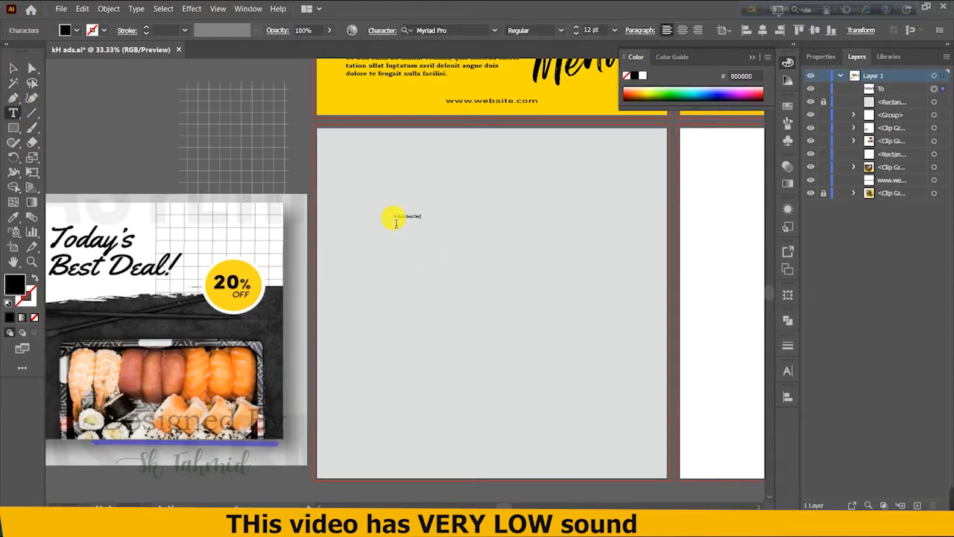
pyautogui.click(20, 67)
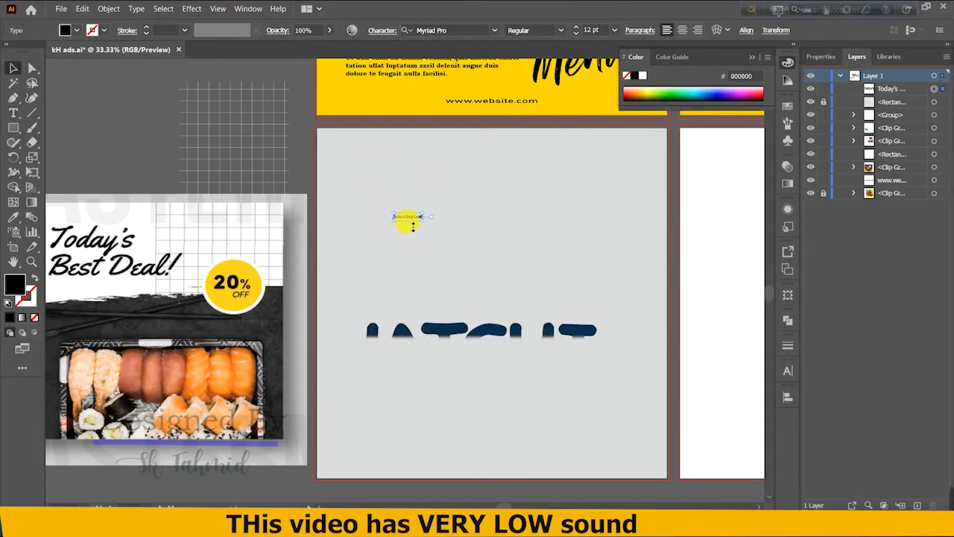
pyautogui.moveTo(410, 221); pyautogui.dragTo(411, 284)
pyautogui.moveTo(414, 233); pyautogui.dragTo(497, 238)
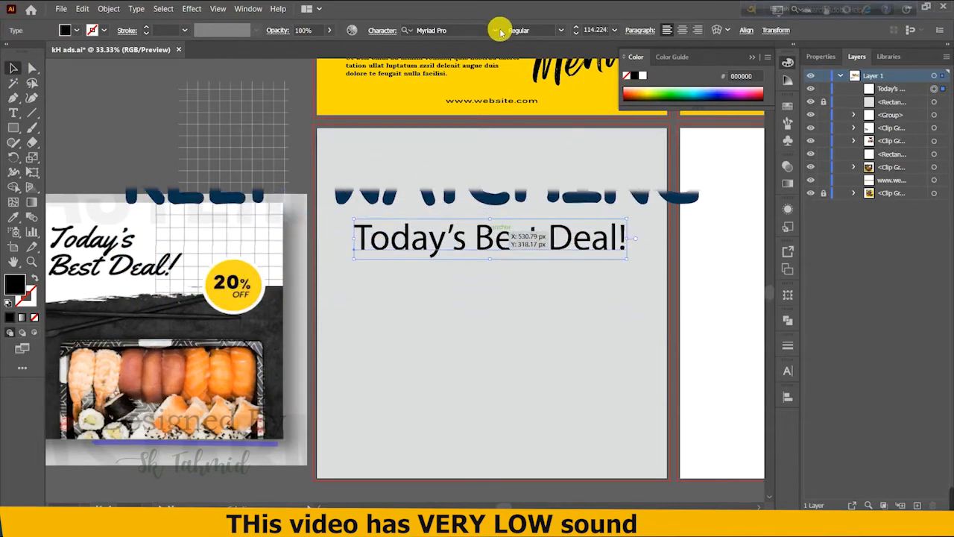
# Set the headline's font to Back to Black Demo and break it into two lines after "Today's".
pyautogui.click(437, 30)
pyautogui.click(587, 149)
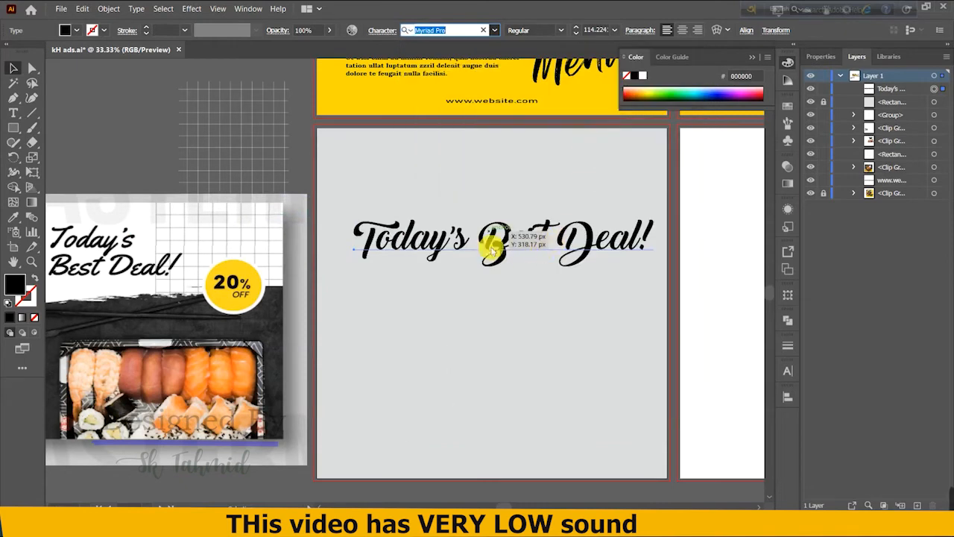
pyautogui.press('t')
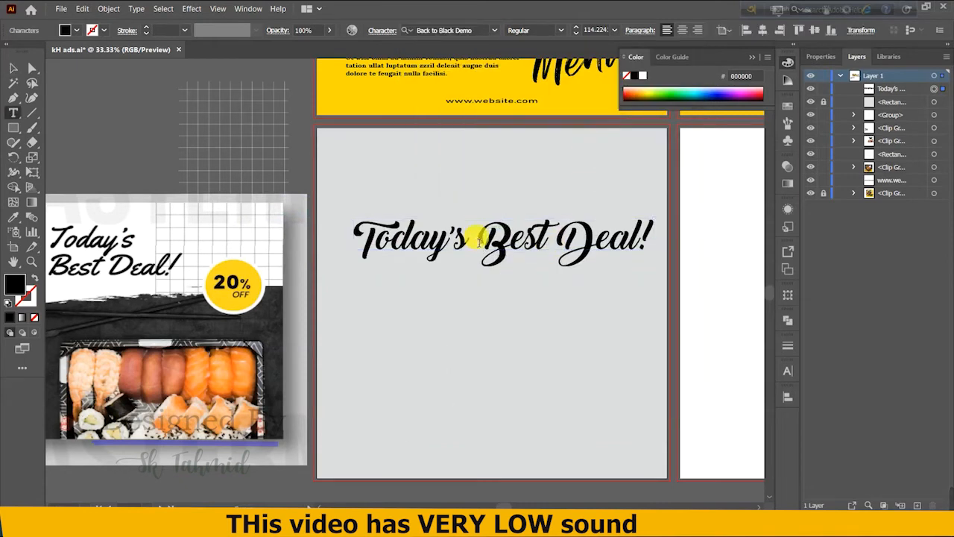
pyautogui.press('BackSpace')
pyautogui.press('Return')
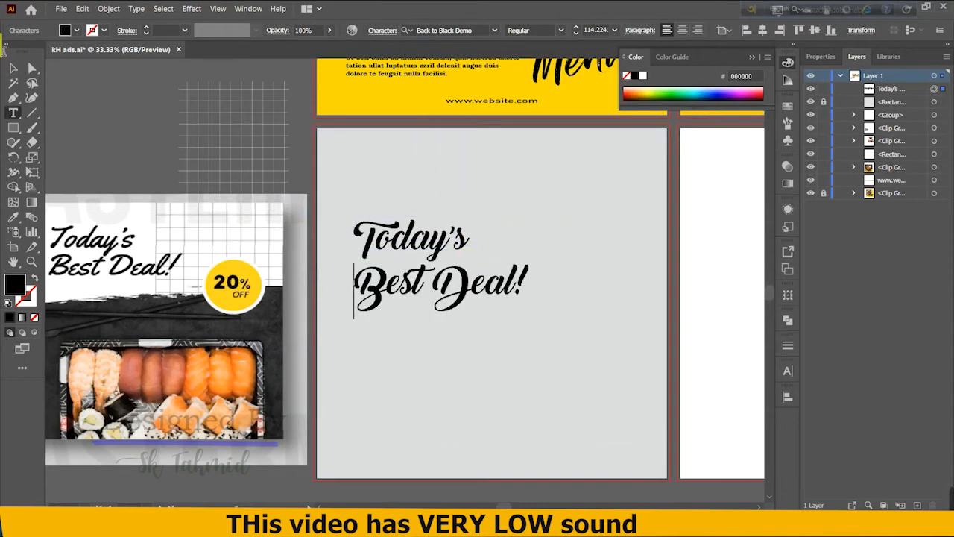
# Enlarge the word "Today's" to 172 pt and move the two-line headline lower on the artboard.
pyautogui.click(14, 68)
pyautogui.doubleClick(427, 246)
pyautogui.moveTo(355, 237); pyautogui.dragTo(470, 241)
pyautogui.scroll(5, 595, 34)
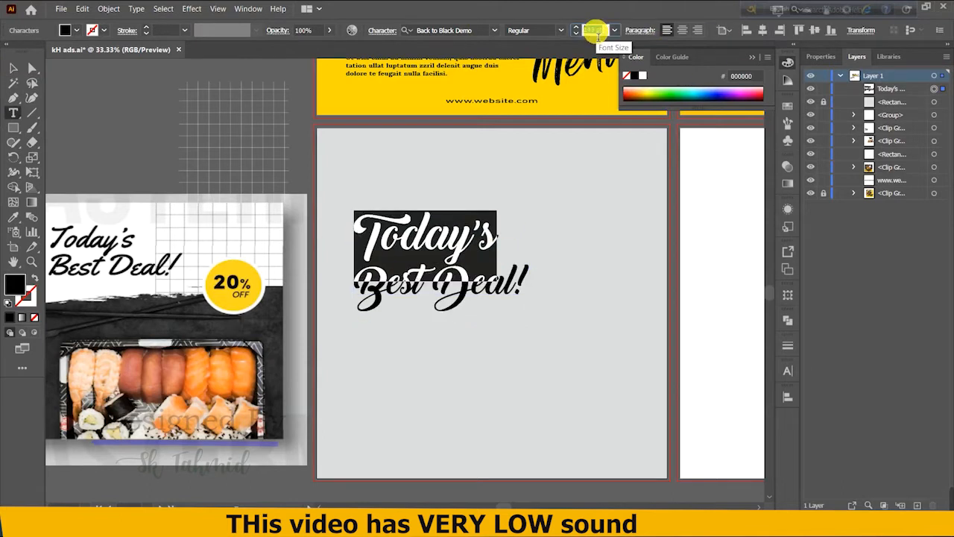
pyautogui.scroll(4, 595, 33)
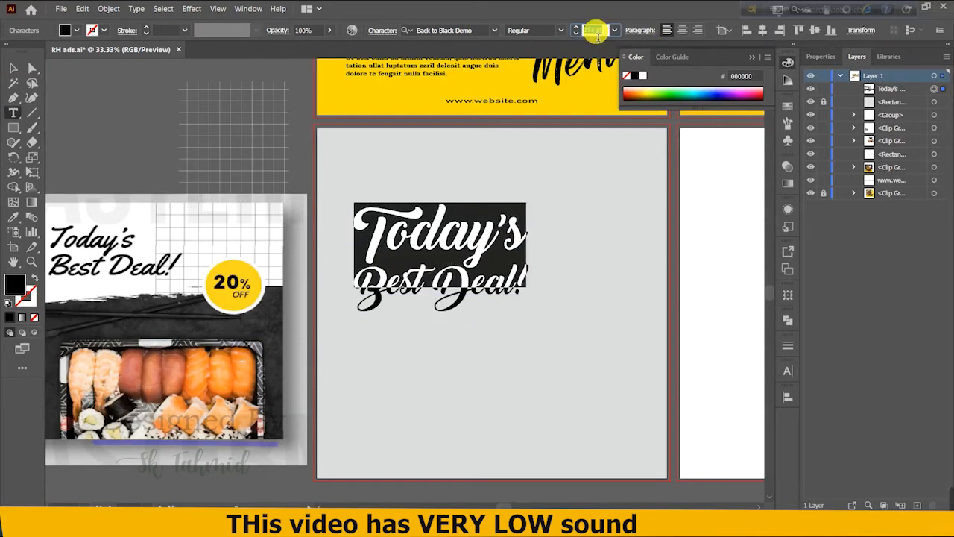
pyautogui.click(13, 70)
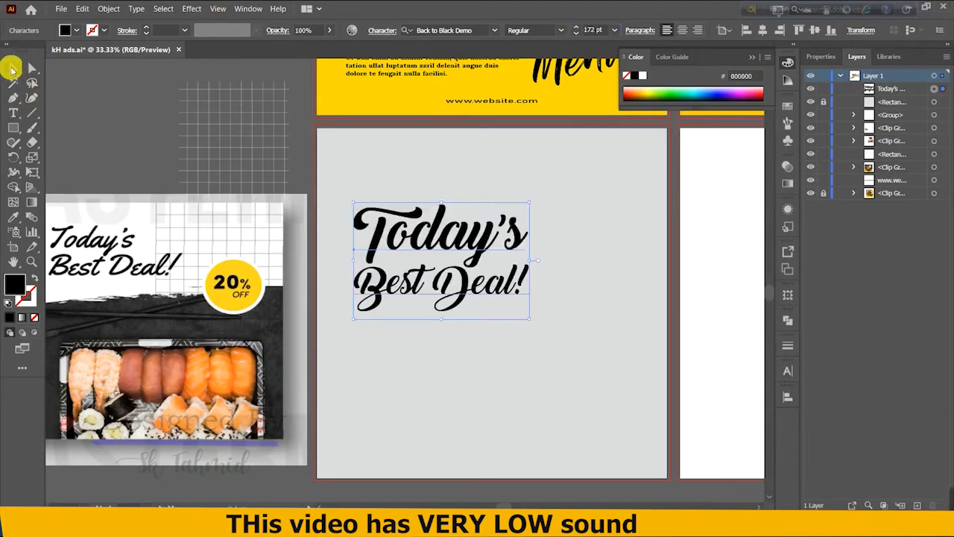
pyautogui.click(563, 289)
pyautogui.click(464, 253)
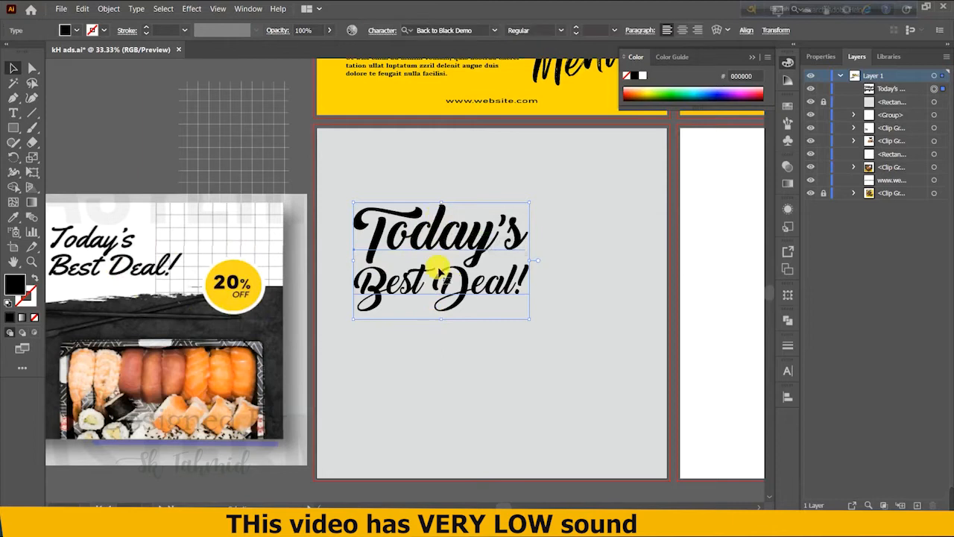
pyautogui.moveTo(453, 221); pyautogui.dragTo(453, 312)
# Bring the loose grid group to the top of the layer stack and recolour its stroke grey 878787.
pyautogui.click(238, 127)
pyautogui.moveTo(238, 127); pyautogui.dragTo(256, 170)
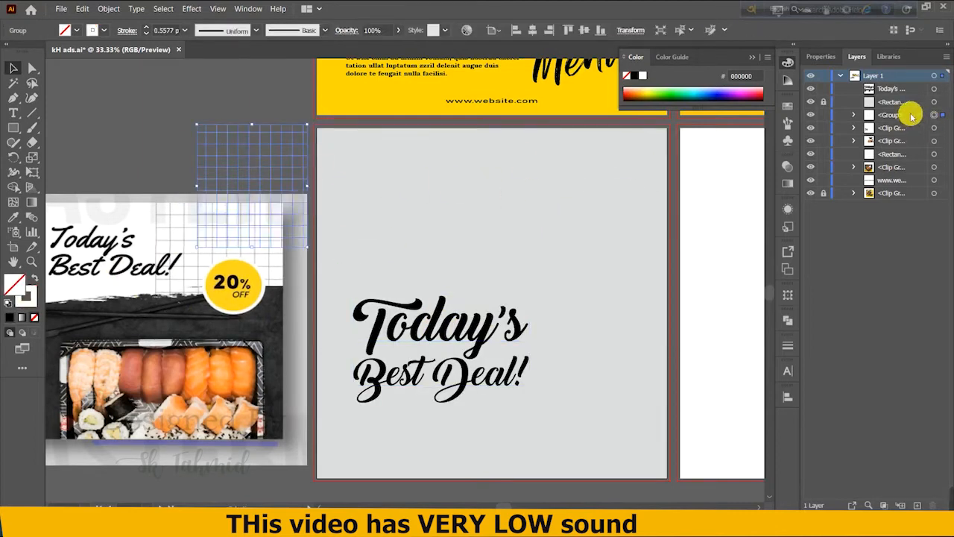
pyautogui.moveTo(911, 115); pyautogui.dragTo(907, 88)
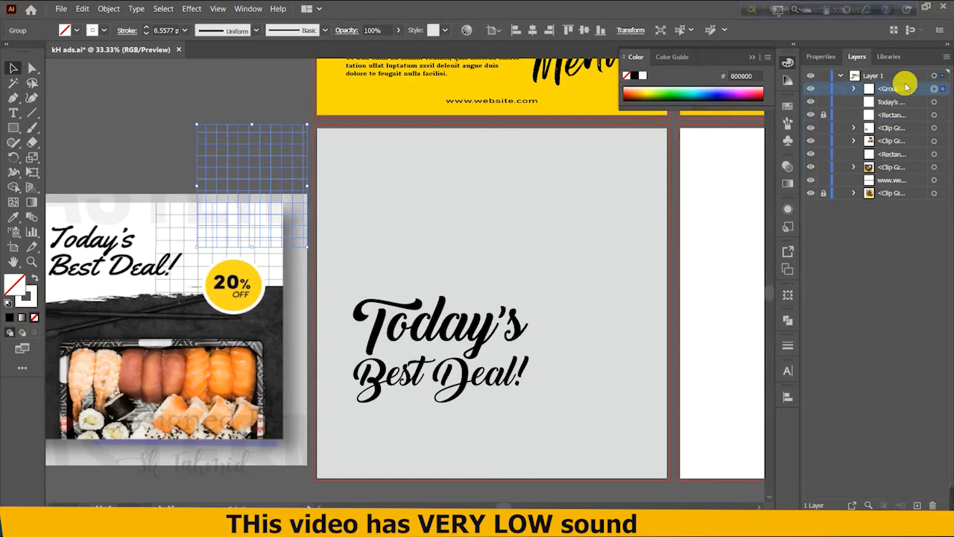
pyautogui.doubleClick(28, 298)
pyautogui.click(280, 294)
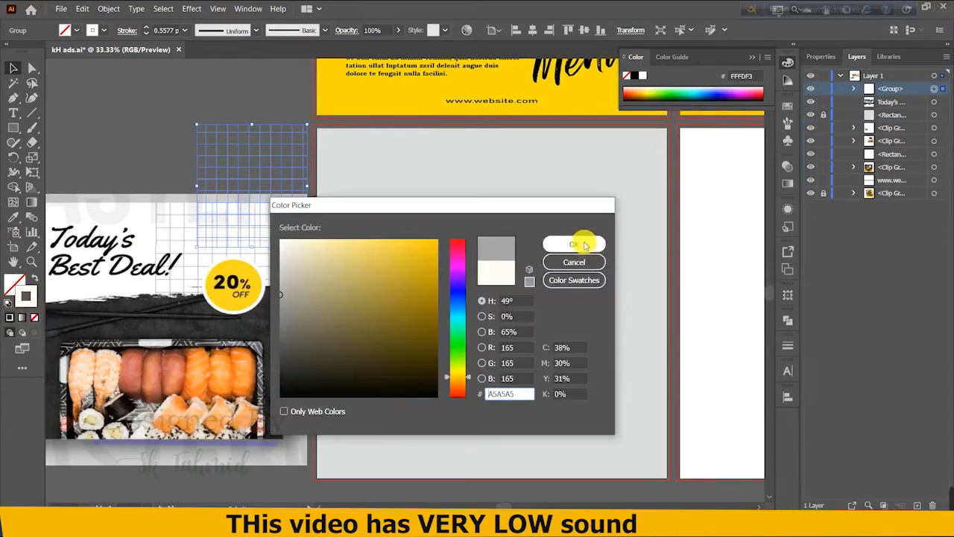
pyautogui.click(570, 244)
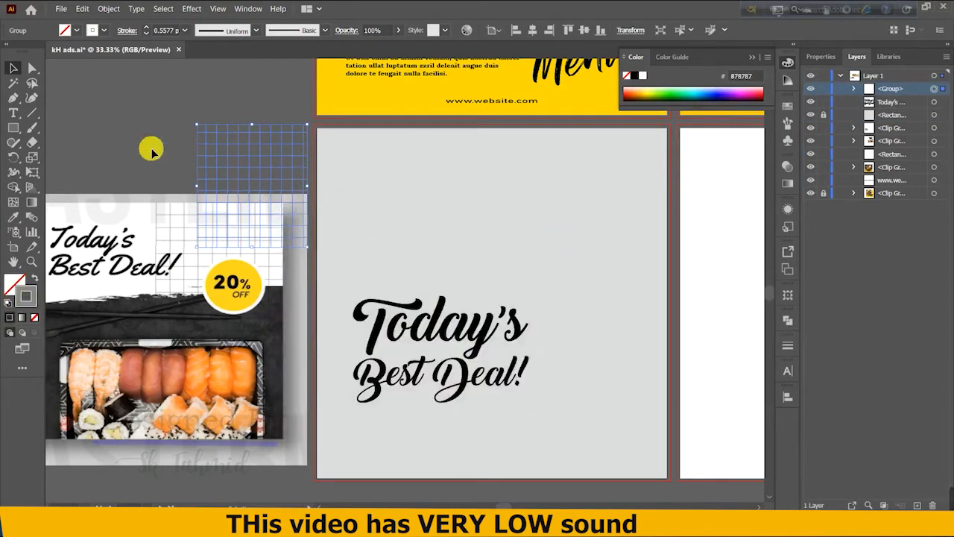
# Enlarge the grid, place it over the artboard's upper-right corner, and move the headline back up beside it.
pyautogui.moveTo(230, 155); pyautogui.dragTo(555, 382)
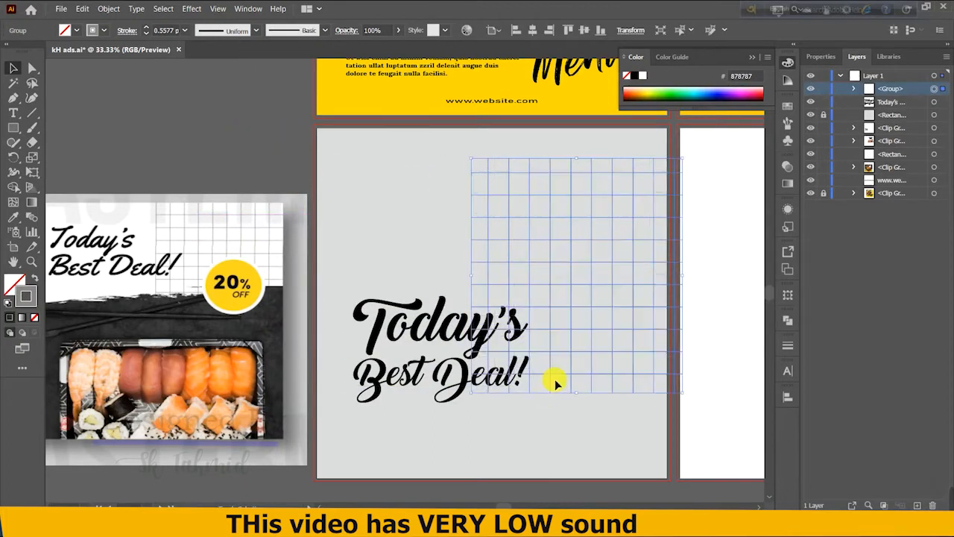
pyautogui.moveTo(571, 289); pyautogui.dragTo(596, 193)
pyautogui.moveTo(477, 341); pyautogui.dragTo(506, 278)
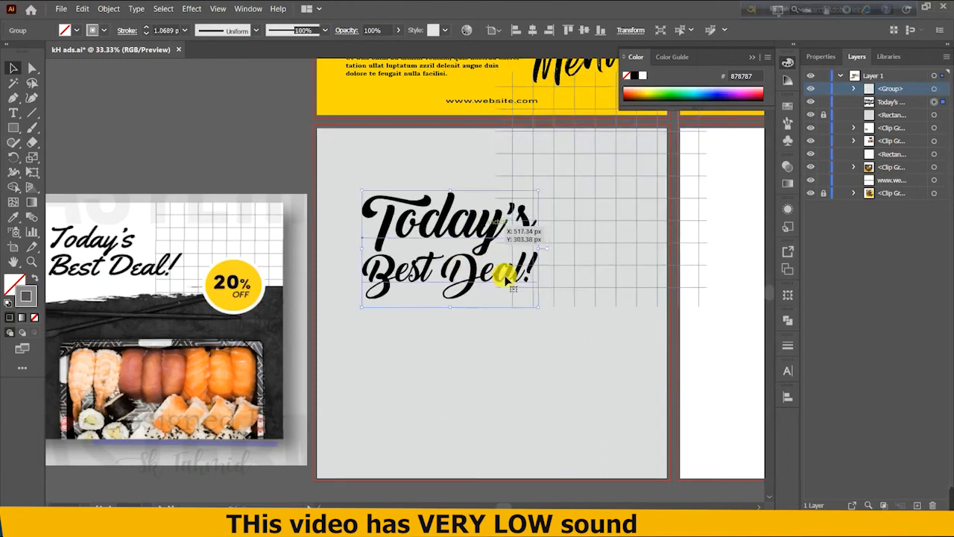
# Add the text "Restaurant Menu" and place it below the headline on the grey artboard.
pyautogui.click(14, 113)
pyautogui.click(426, 375)
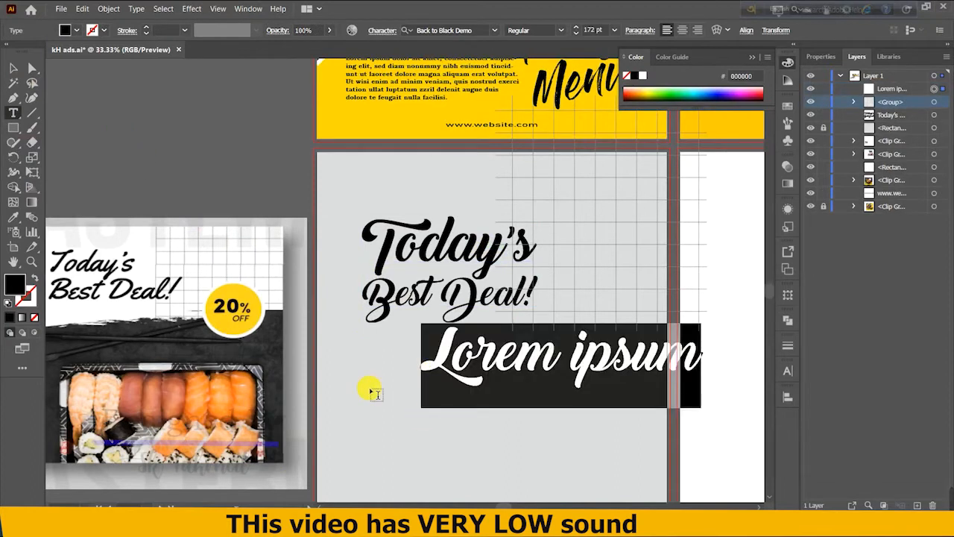
pyautogui.press('BackSpace')
pyautogui.write('SK')
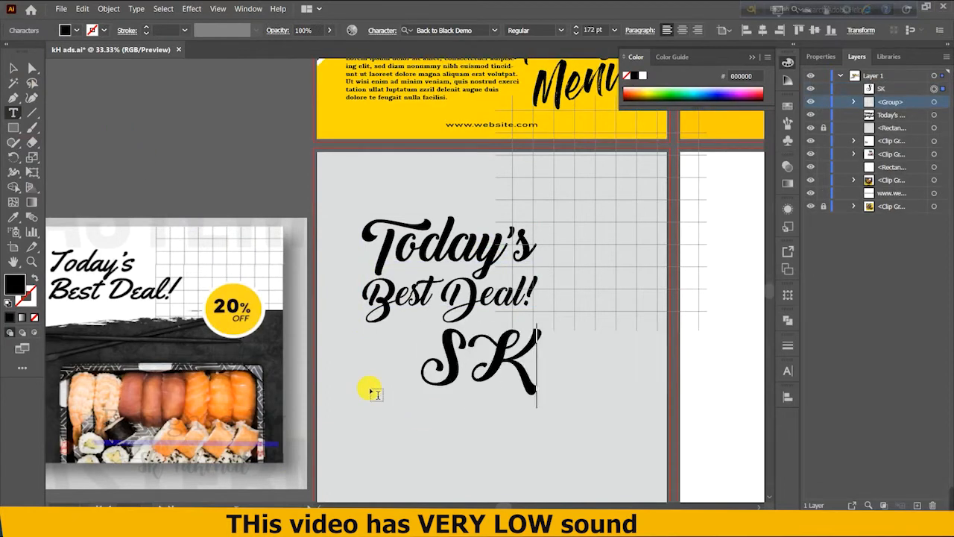
pyautogui.press('BackSpace')
pyautogui.press('BackSpace')
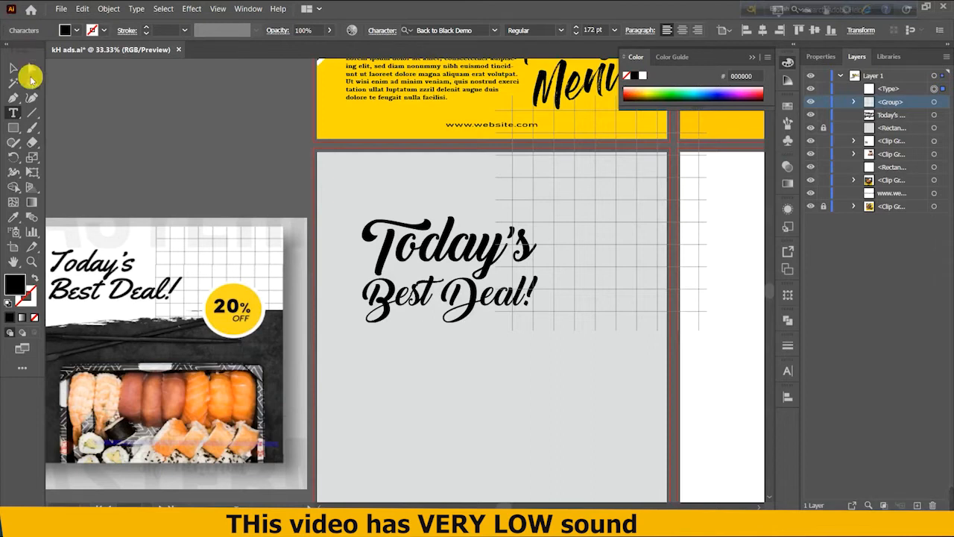
pyautogui.write('Restaurant M')
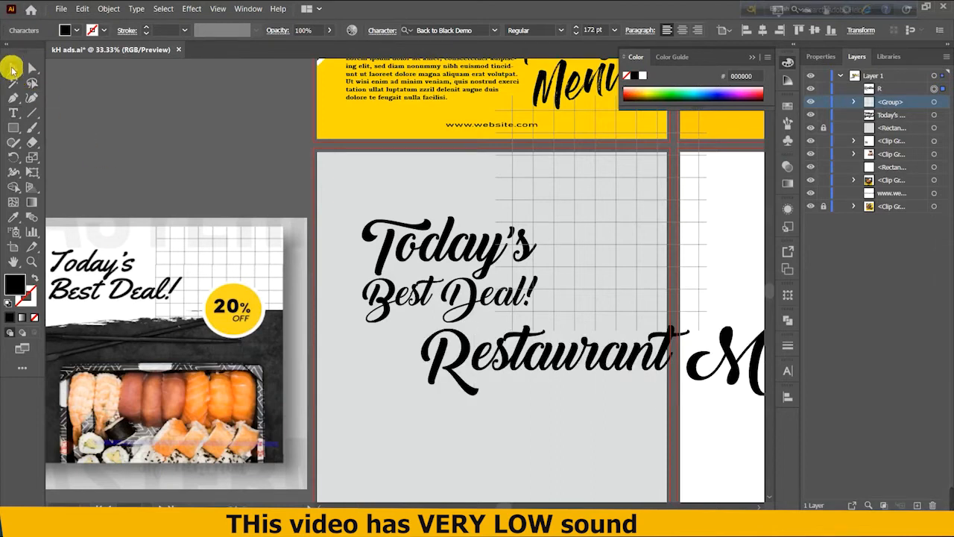
pyautogui.click(12, 70)
pyautogui.moveTo(731, 359); pyautogui.dragTo(446, 400)
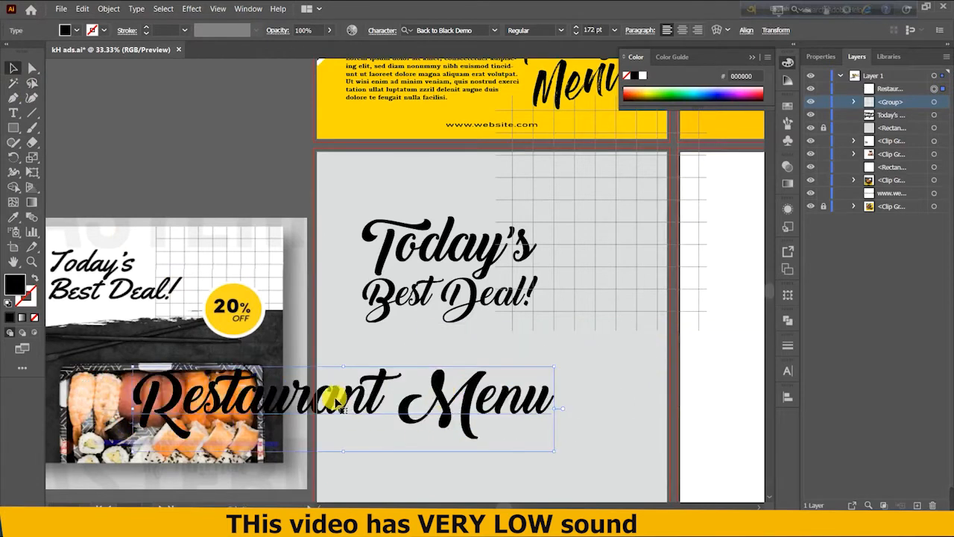
pyautogui.moveTo(337, 402); pyautogui.dragTo(486, 405)
# Set the "Restaurant Menu" text to Bahnschrift Bold and move it above the headline, along the artboard's upper edge.
pyautogui.click(494, 30)
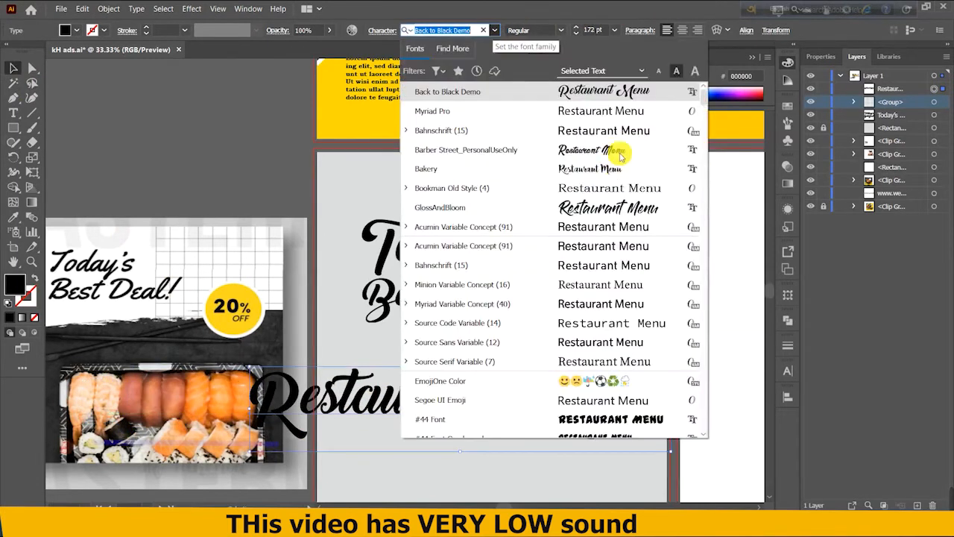
pyautogui.click(599, 129)
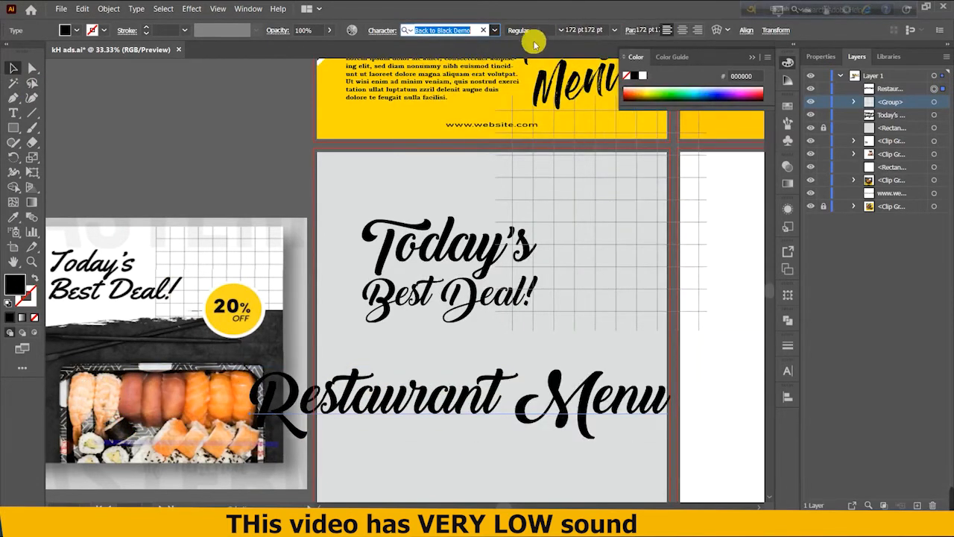
pyautogui.click(594, 30)
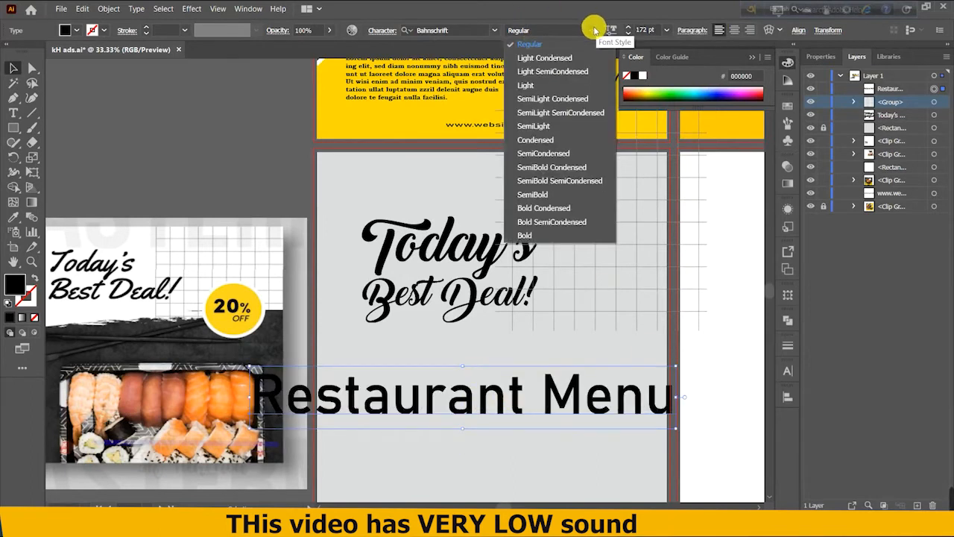
pyautogui.click(536, 235)
pyautogui.moveTo(420, 398); pyautogui.dragTo(494, 187)
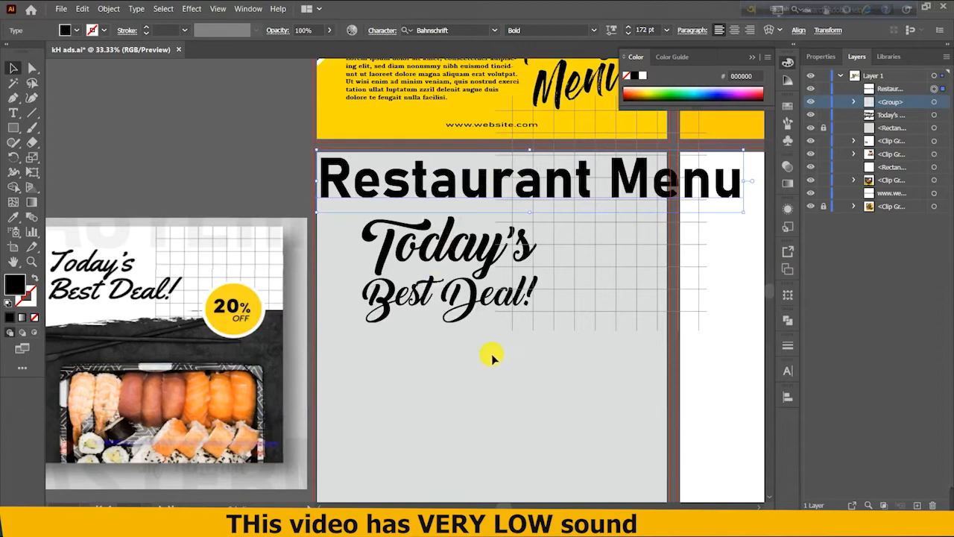
pyautogui.click(374, 357)
# Enlarge the "Restaurant Menu" text to about 262 pt so it runs past both sides of the artboard's upper edge.
pyautogui.click(322, 160)
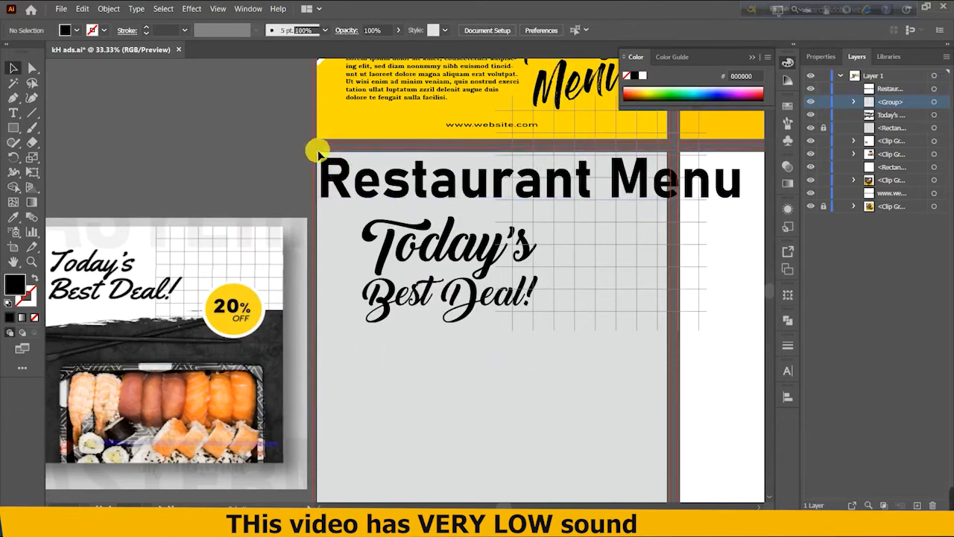
pyautogui.click(339, 179)
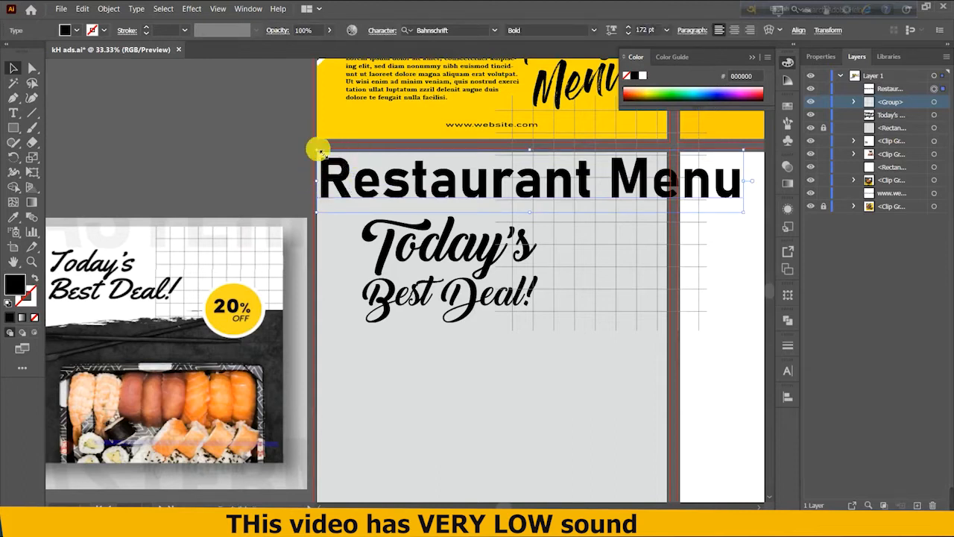
pyautogui.moveTo(319, 152); pyautogui.dragTo(331, 173)
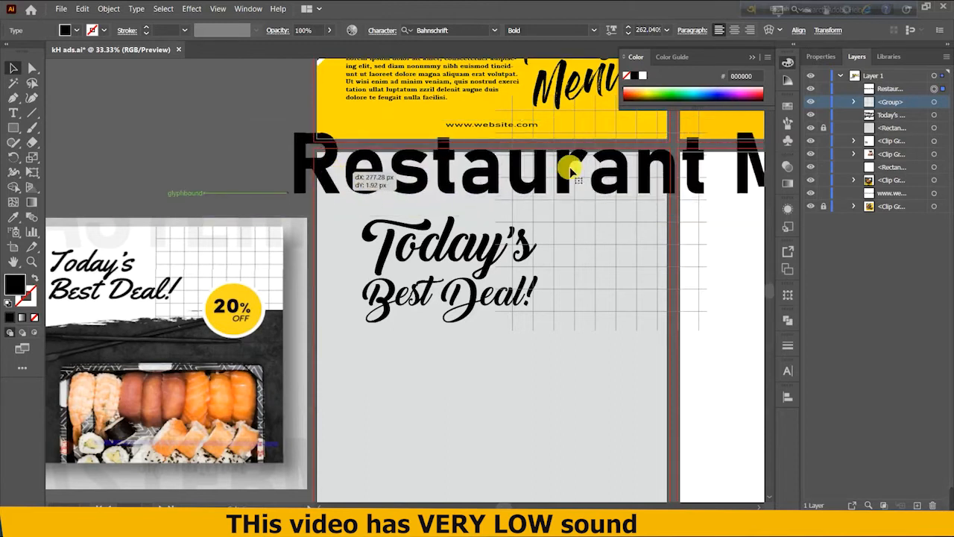
# Lower the opacity of the "Restaurant Menu" text to 14% and lock the grid group.
pyautogui.click(821, 56)
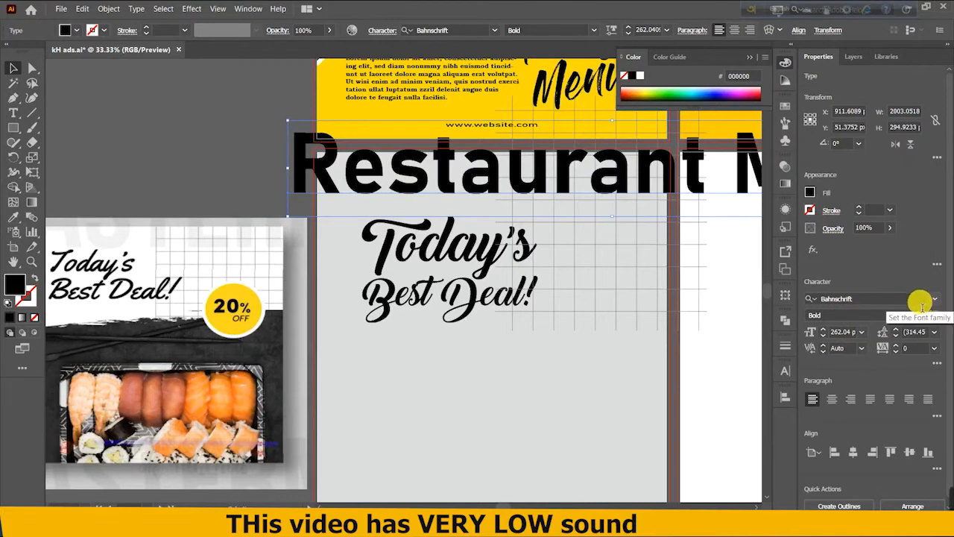
pyautogui.click(868, 228)
pyautogui.write('46')
pyautogui.press('Return')
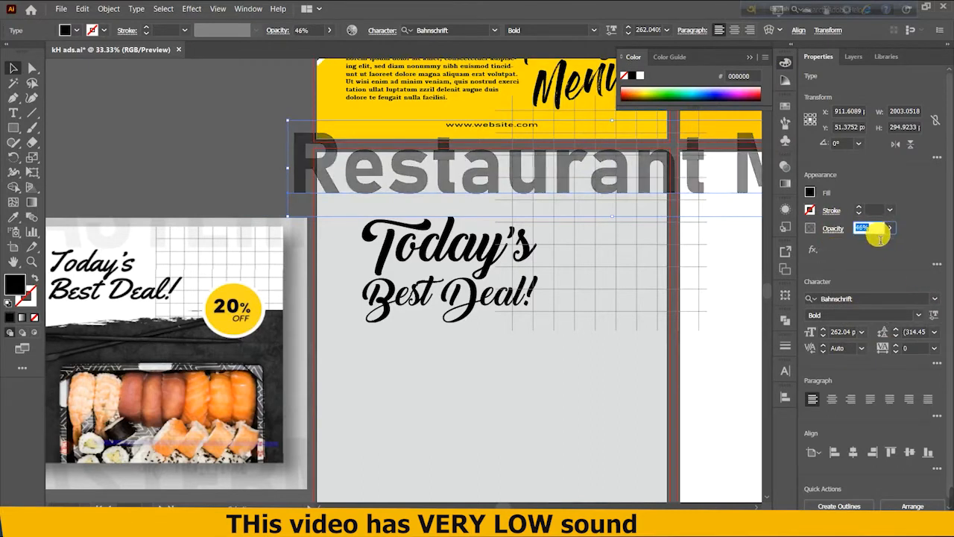
pyautogui.scroll(-20, 880, 237)
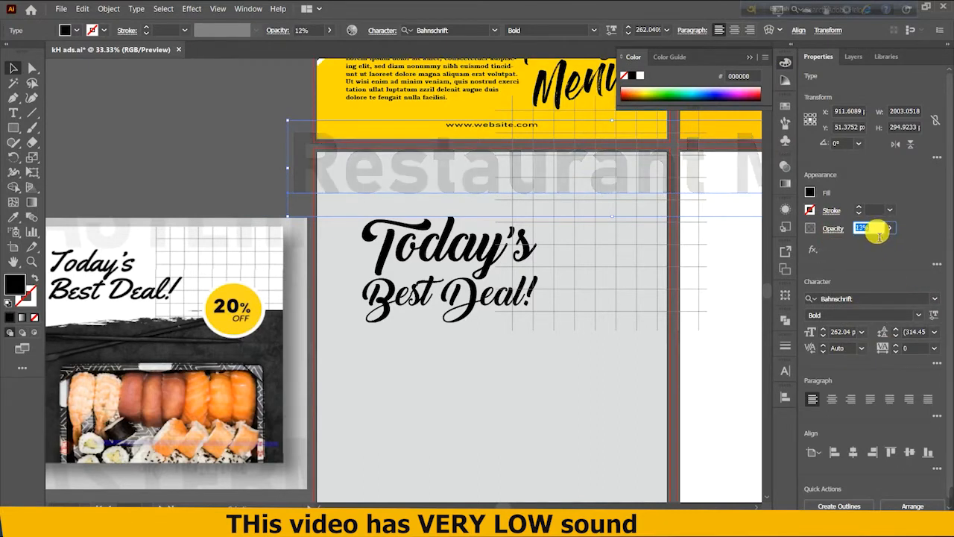
pyautogui.click(219, 115)
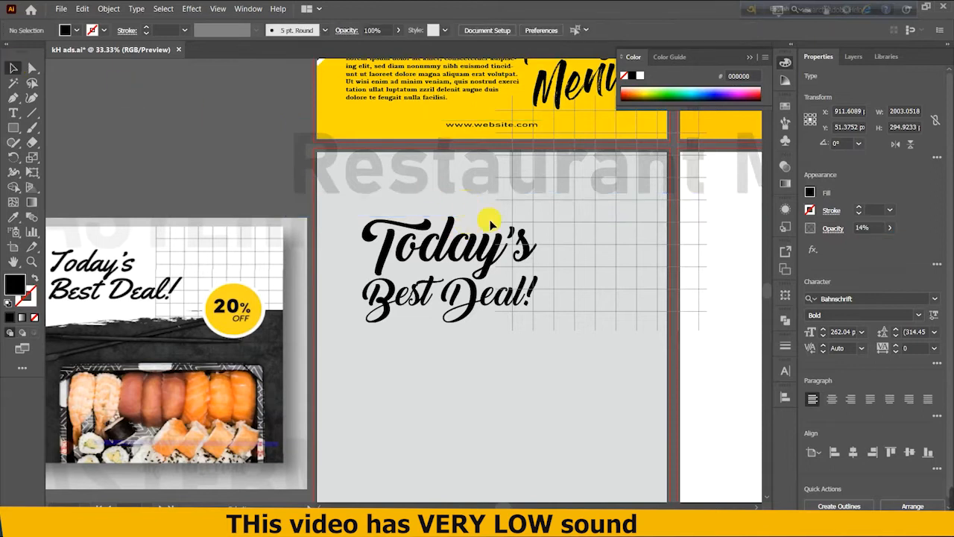
pyautogui.click(852, 56)
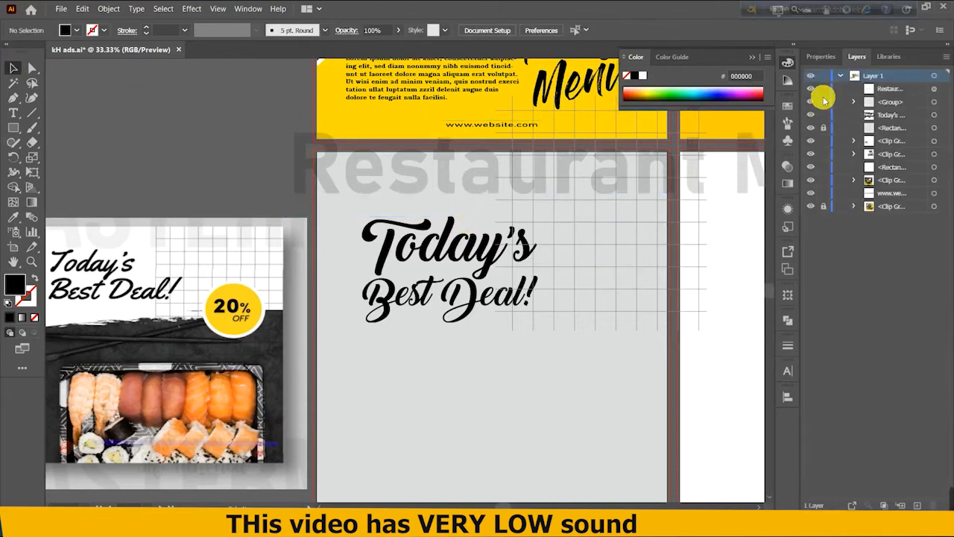
pyautogui.click(825, 103)
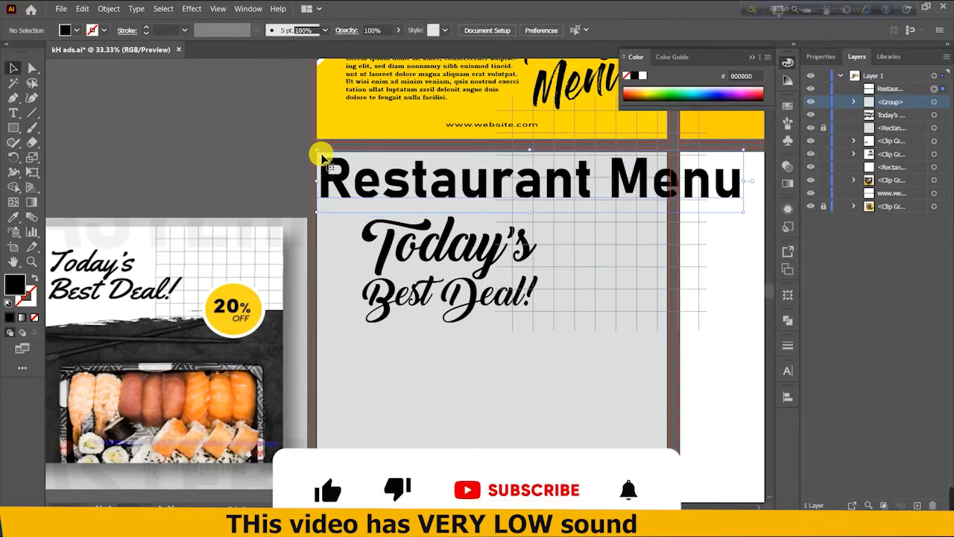
# Scale the "Restaurant Menu" text up to about 262 pt and shift it so its first letter overlaps the artboard's left edge.
pyautogui.click(312, 151)
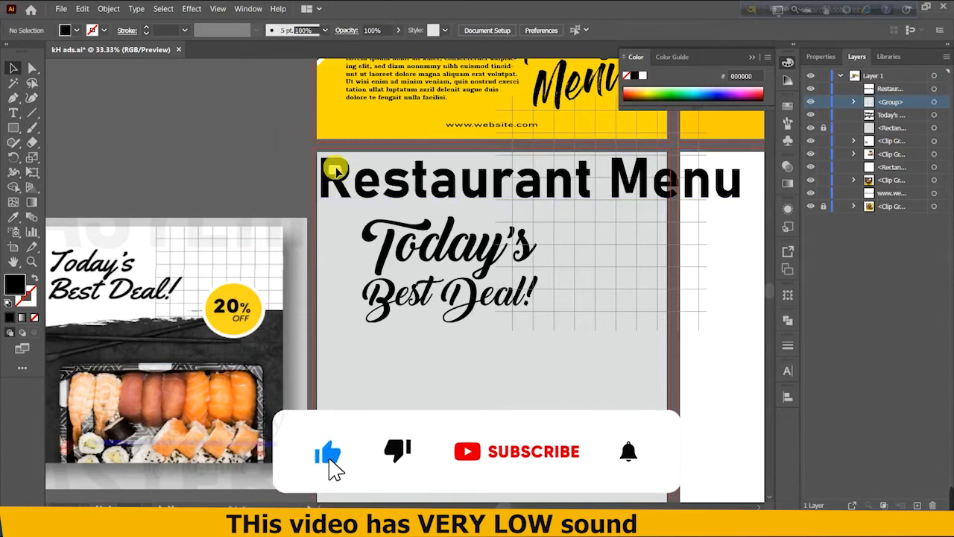
pyautogui.click(319, 152)
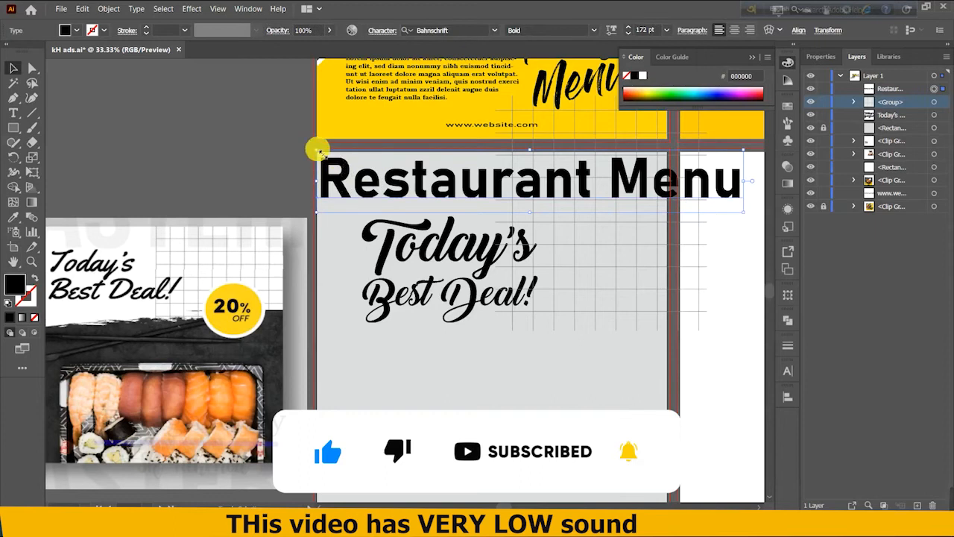
pyautogui.moveTo(319, 152); pyautogui.dragTo(94, 70)
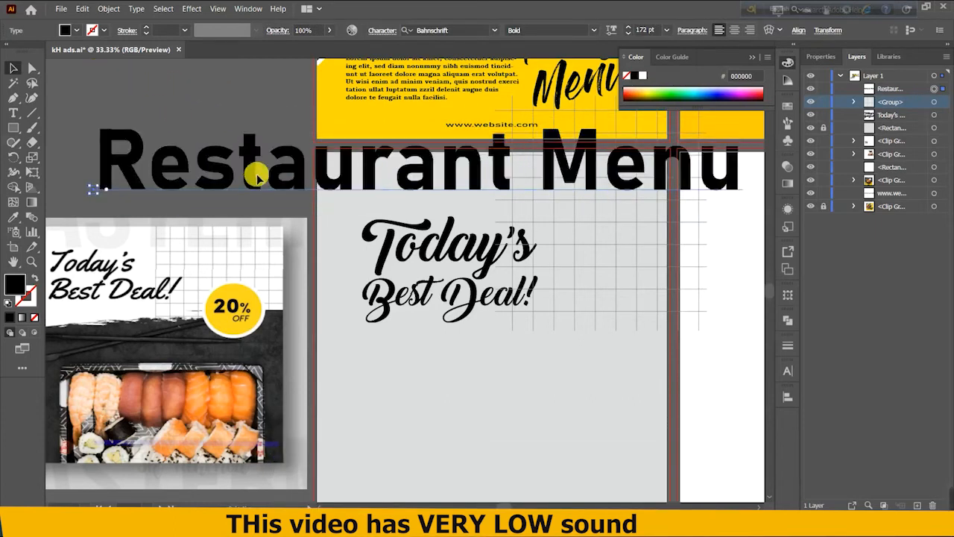
pyautogui.moveTo(257, 174); pyautogui.dragTo(332, 176)
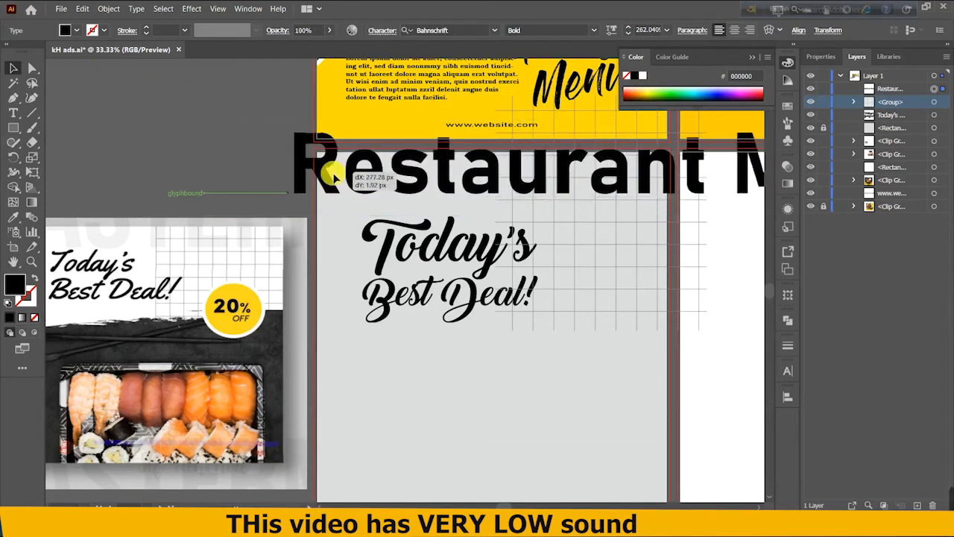
# Lower the "Restaurant Menu" background text to 14% opacity and lock it.
pyautogui.click(821, 57)
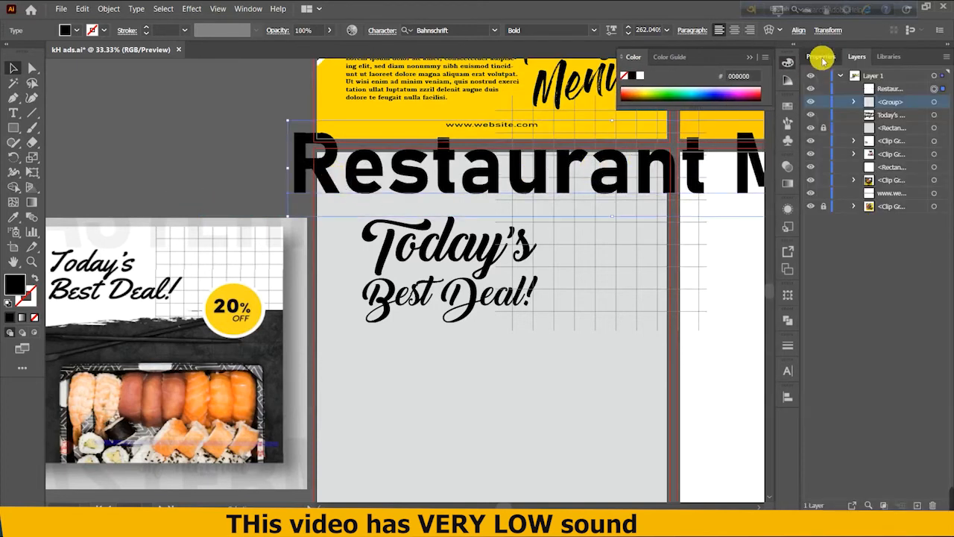
pyautogui.click(821, 56)
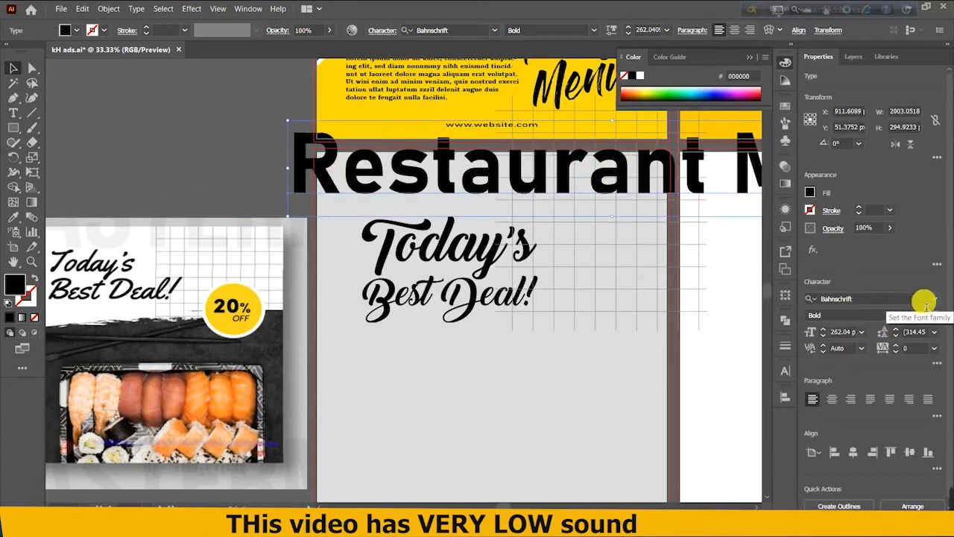
pyautogui.click(877, 229)
pyautogui.scroll(-12, 877, 230)
pyautogui.scroll(-20, 879, 236)
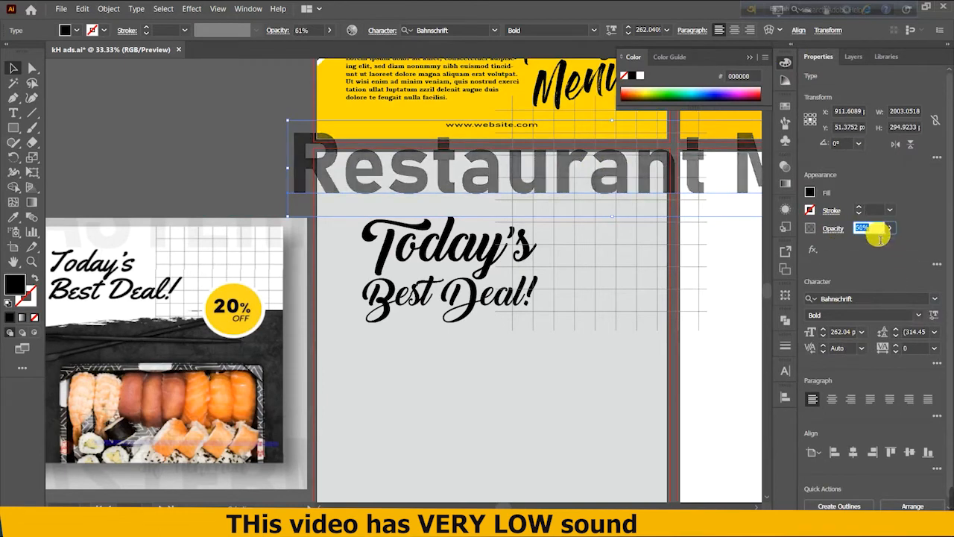
pyautogui.scroll(-7, 880, 237)
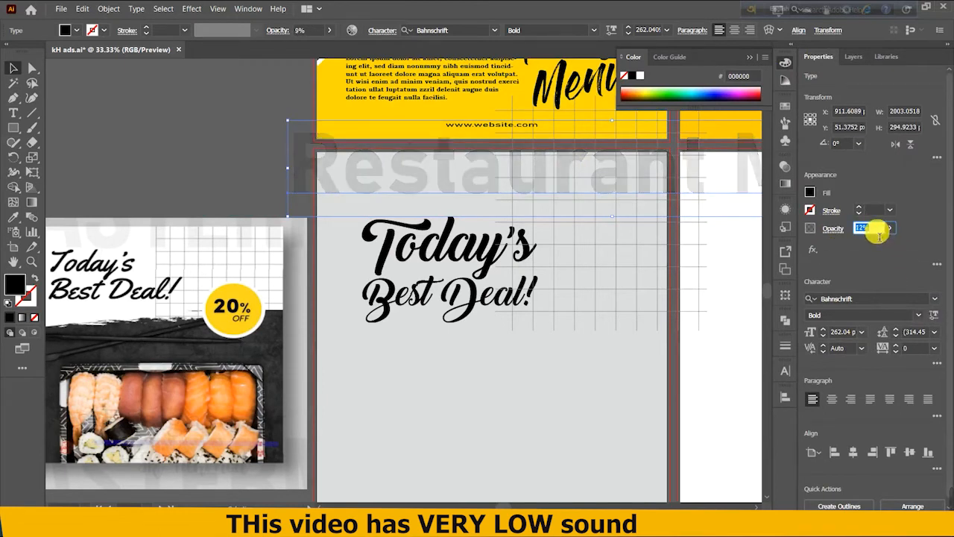
pyautogui.click(149, 91)
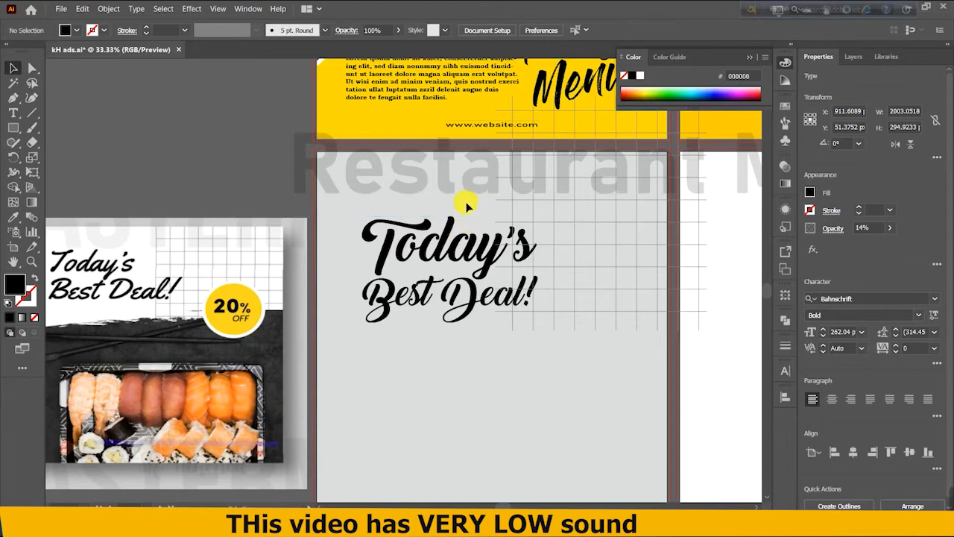
pyautogui.click(854, 56)
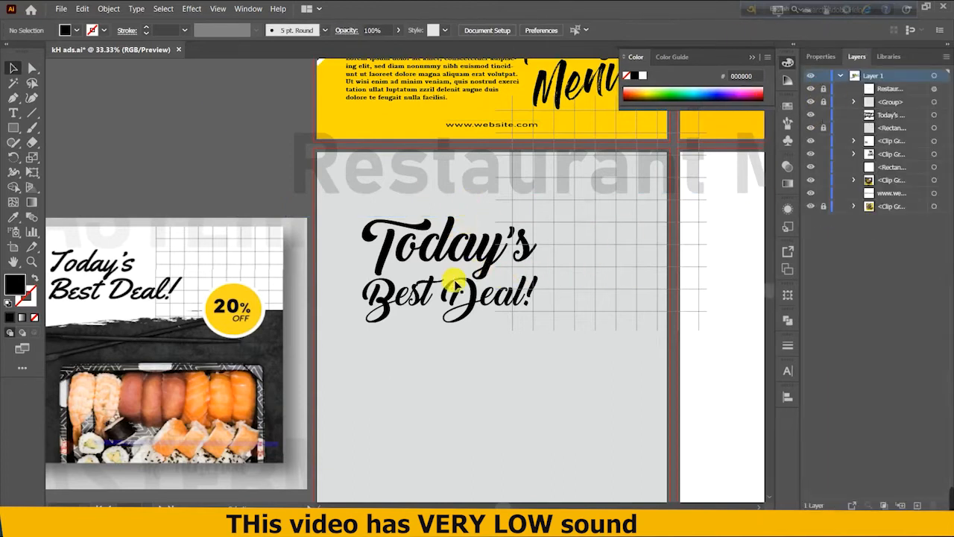
# Shift the "Today's Best Deal!" headline slightly up and left, and draw a slanted line across the artboard just below it.
pyautogui.moveTo(473, 252); pyautogui.dragTo(458, 238)
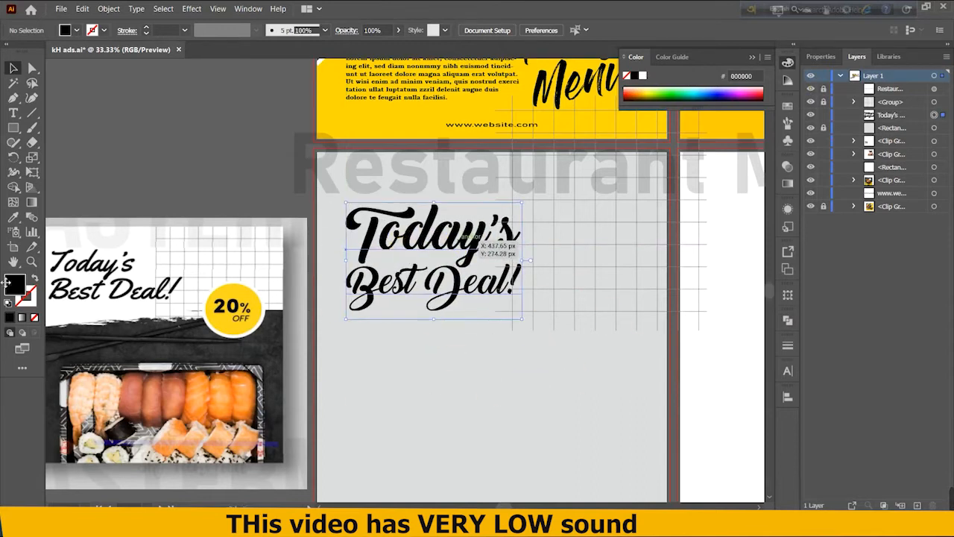
pyautogui.press('t')
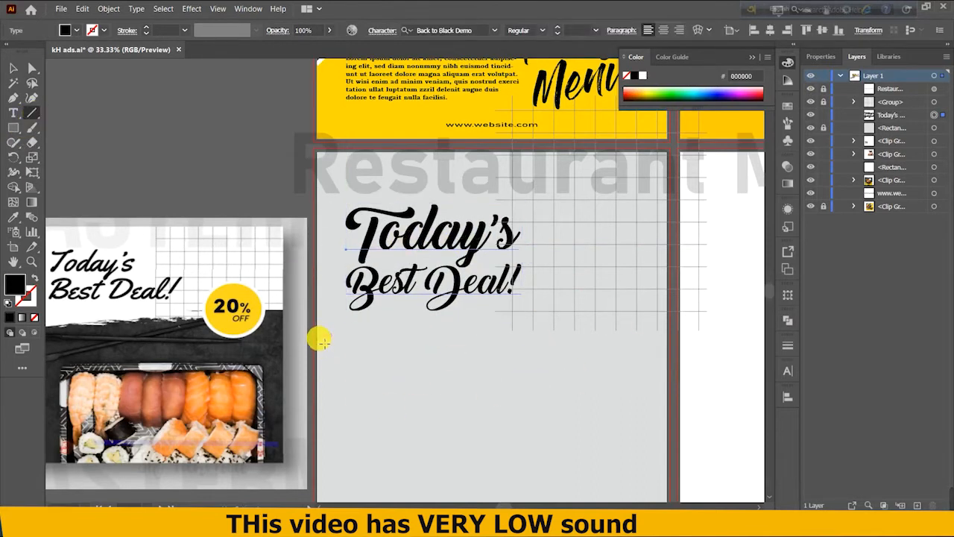
pyautogui.moveTo(321, 337); pyautogui.dragTo(667, 297)
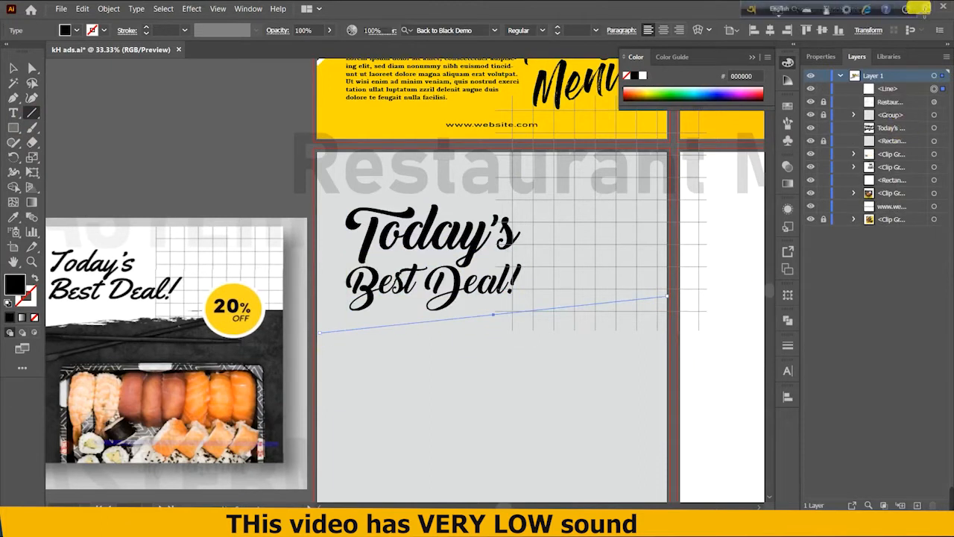
# Move the slanted line below the "Restaurant Menu" text in the stacking order.
pyautogui.click(13, 67)
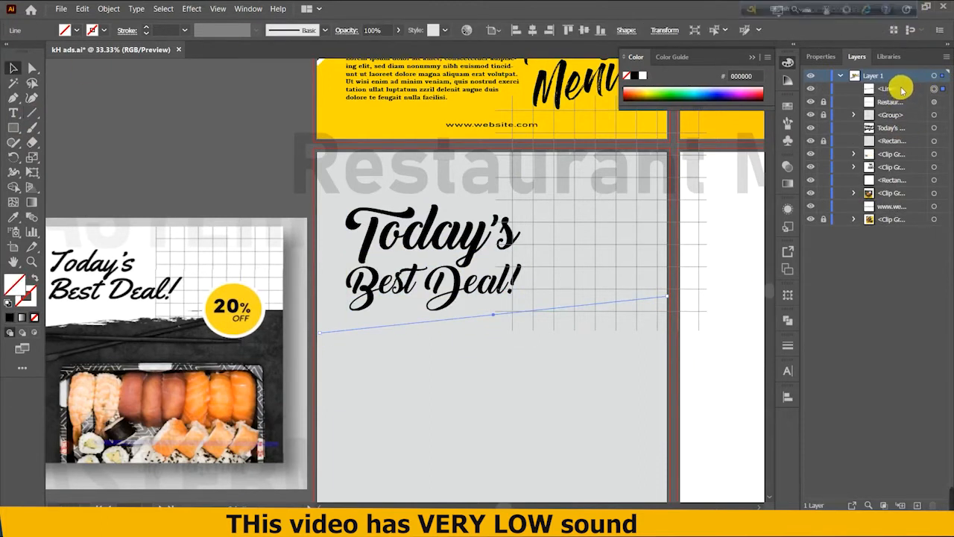
pyautogui.click(901, 89)
pyautogui.moveTo(911, 116); pyautogui.dragTo(908, 108)
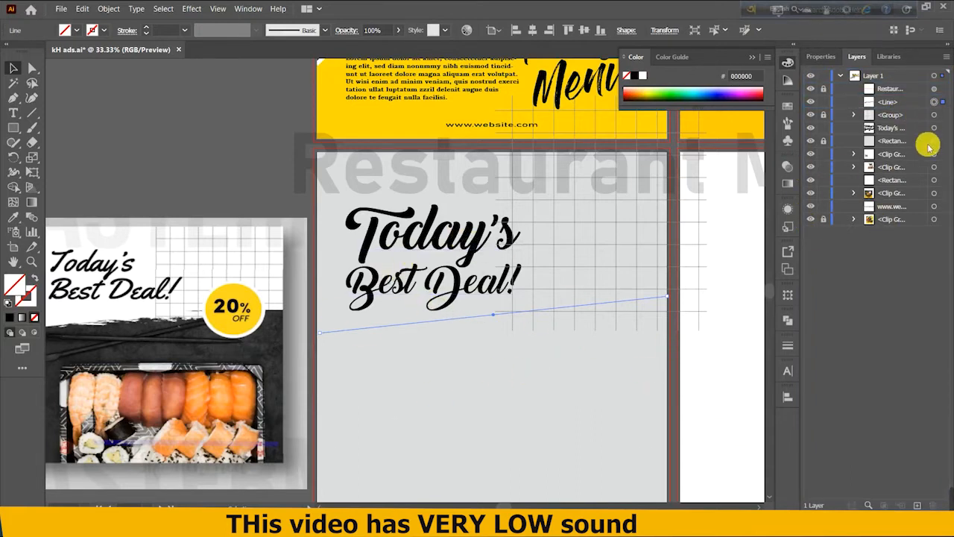
# Unlock the grey background rectangle, keeping the "Restaurant Menu" text locked.
pyautogui.click(824, 88)
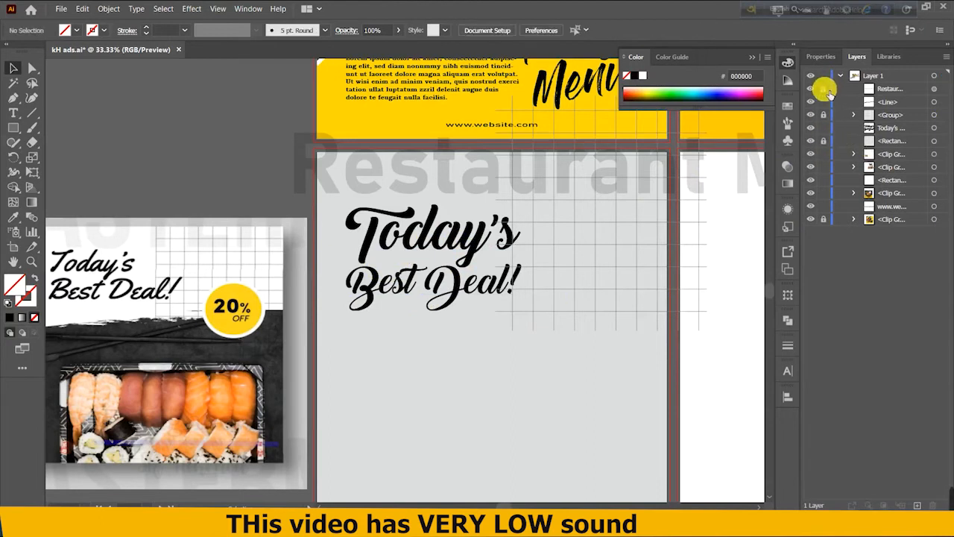
pyautogui.click(935, 89)
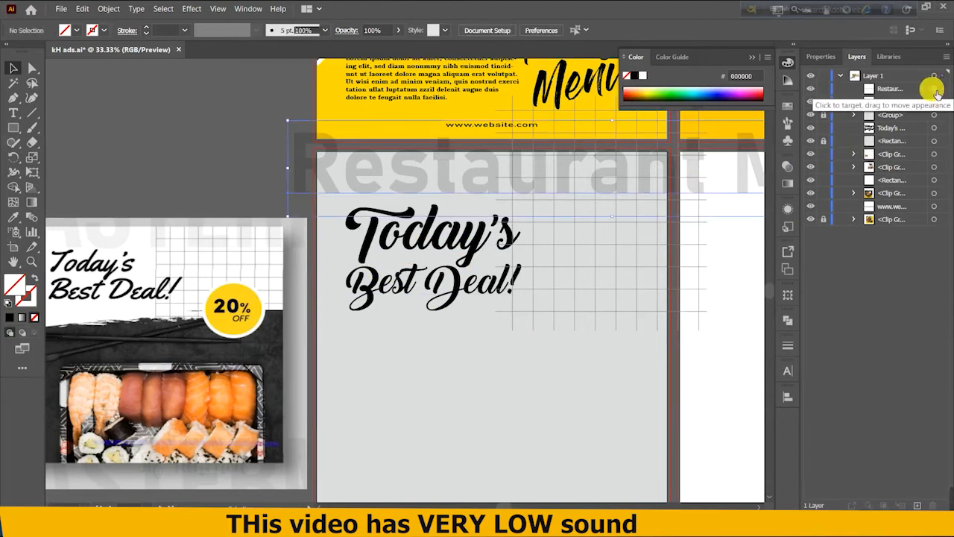
pyautogui.click(825, 89)
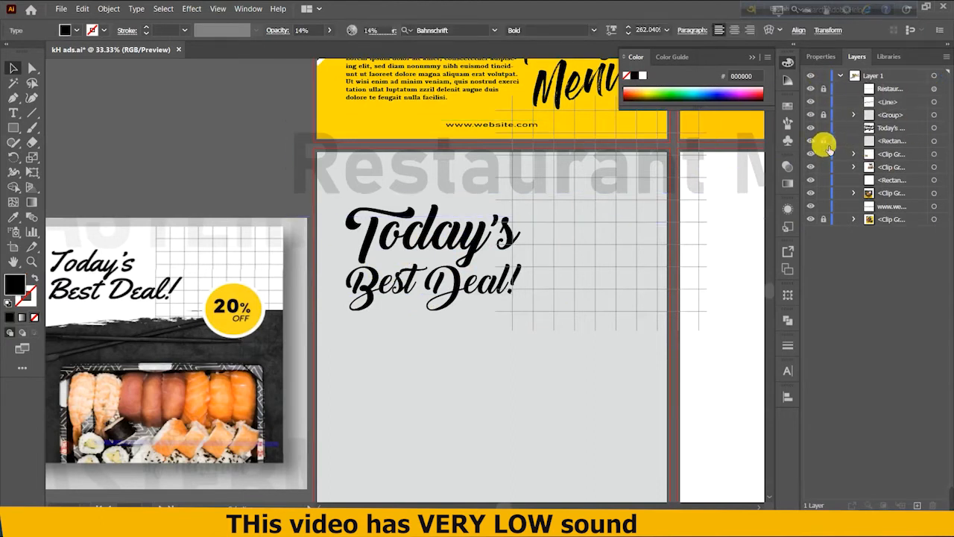
pyautogui.click(934, 141)
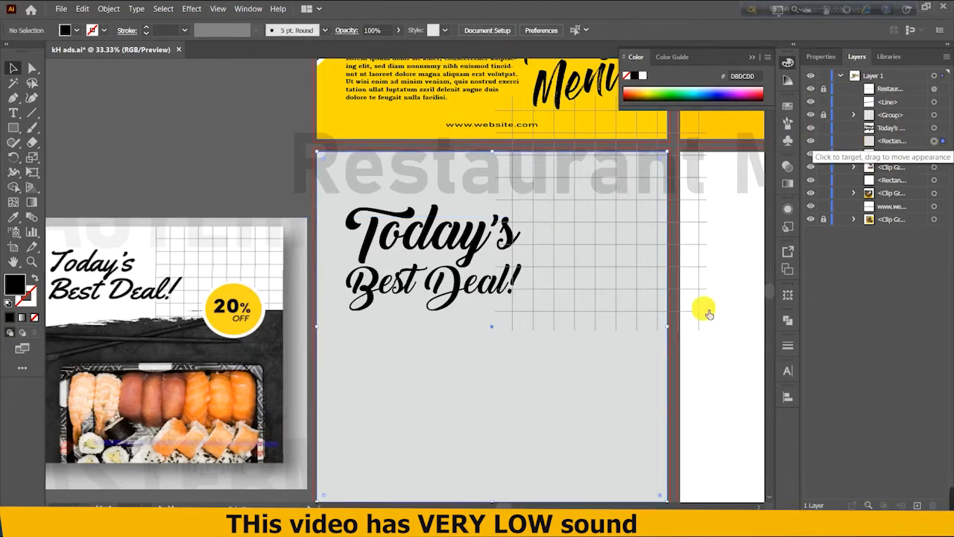
pyautogui.hotkey('ctrl', '2')
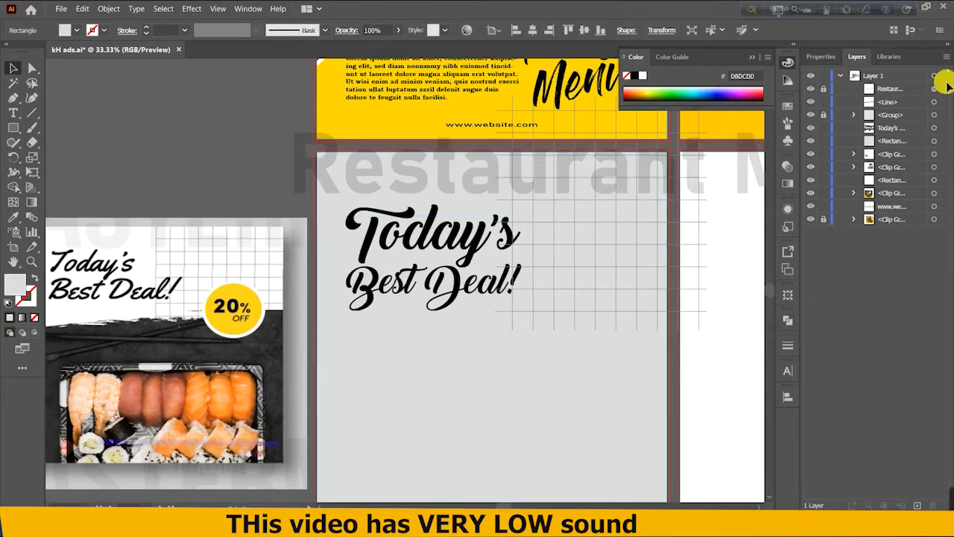
pyautogui.click(824, 89)
pyautogui.click(935, 89)
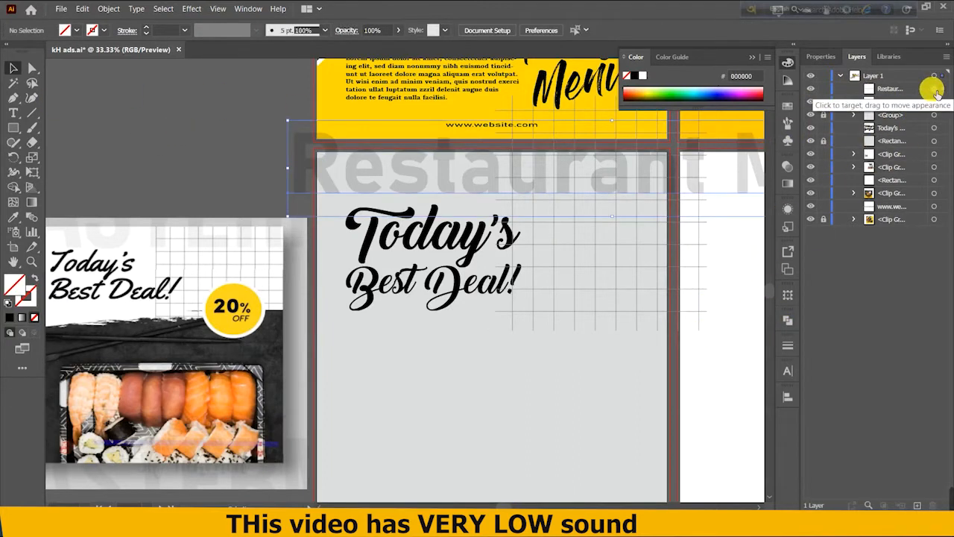
pyautogui.click(823, 89)
pyautogui.click(823, 141)
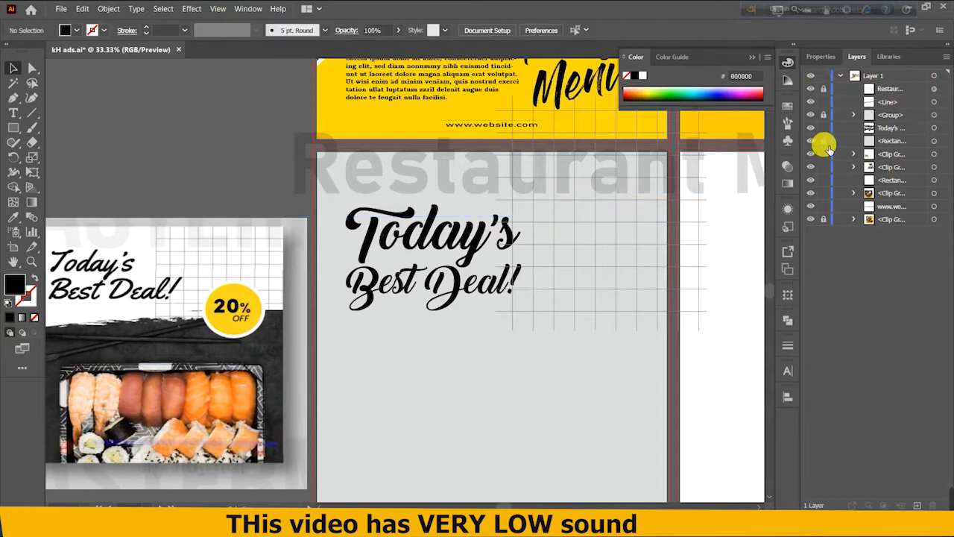
pyautogui.click(935, 141)
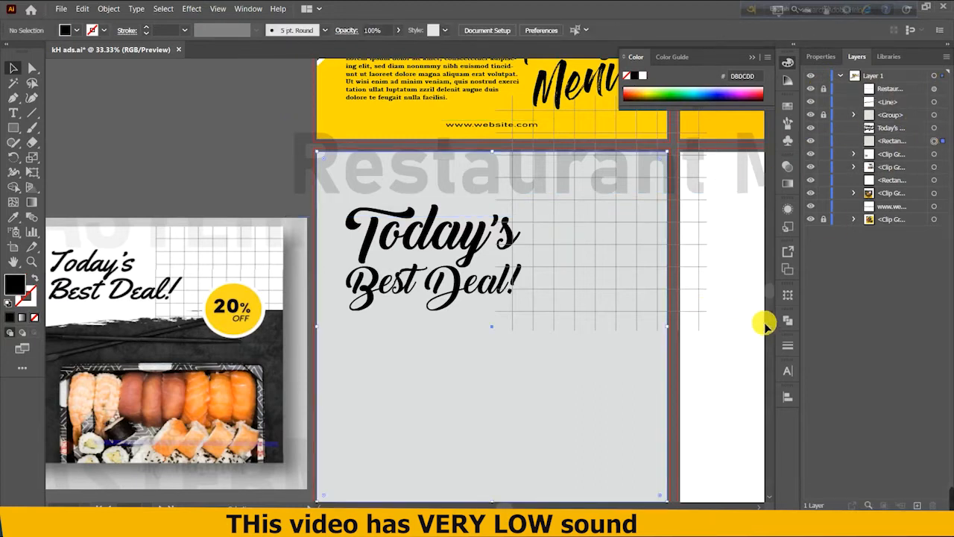
pyautogui.click(263, 133)
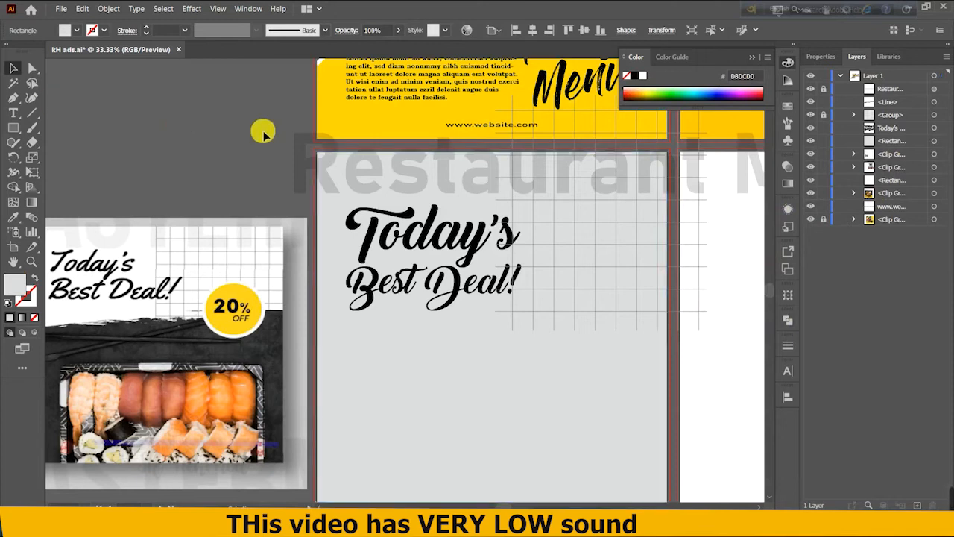
# Move the sushi reference ad slightly up and left, away from the artboard.
pyautogui.click(909, 104)
pyautogui.moveTo(919, 137); pyautogui.dragTo(951, 117)
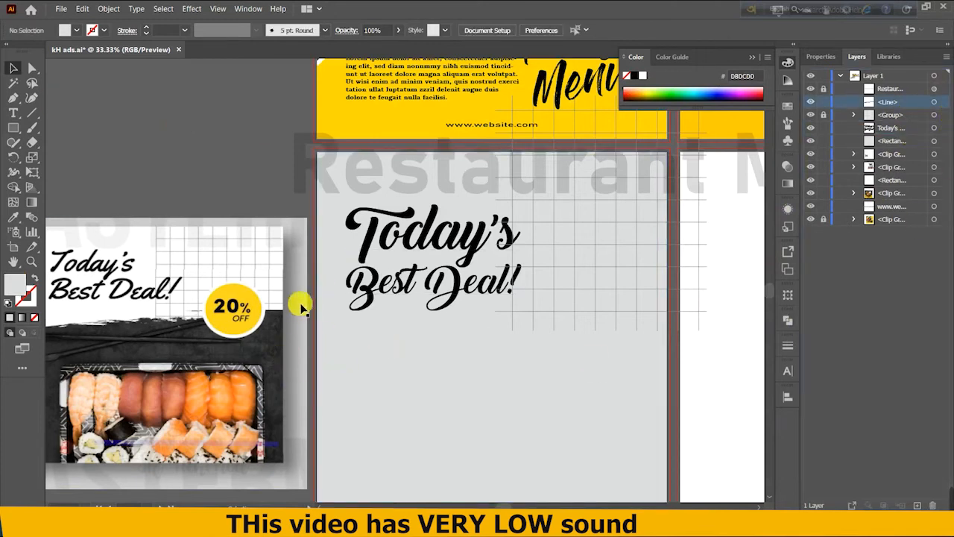
pyautogui.moveTo(300, 305); pyautogui.dragTo(267, 294)
# Try to combine the slanted line and the grey background rectangle with Pathfinder, and undo the result.
pyautogui.click(327, 333)
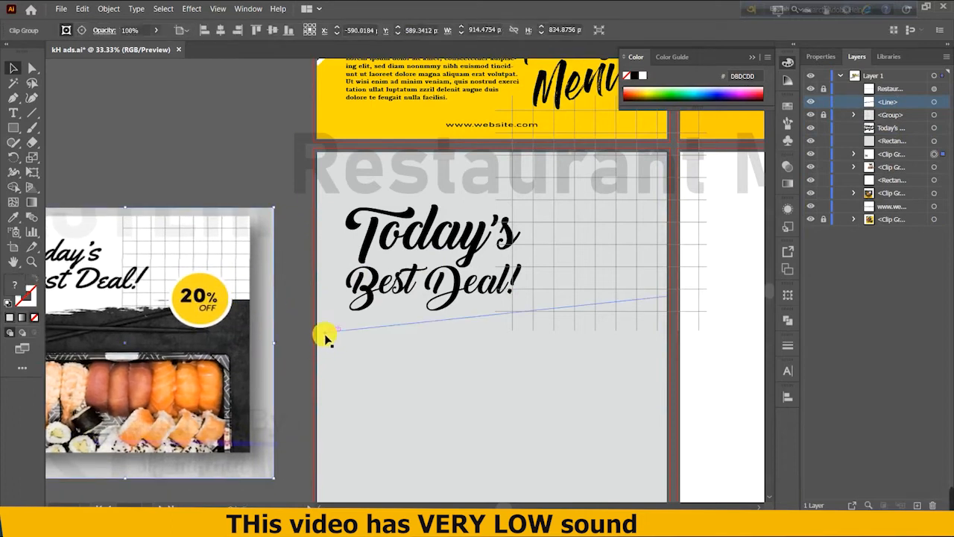
pyautogui.keyDown('shift'); pyautogui.click(333, 366); pyautogui.keyUp('shift')
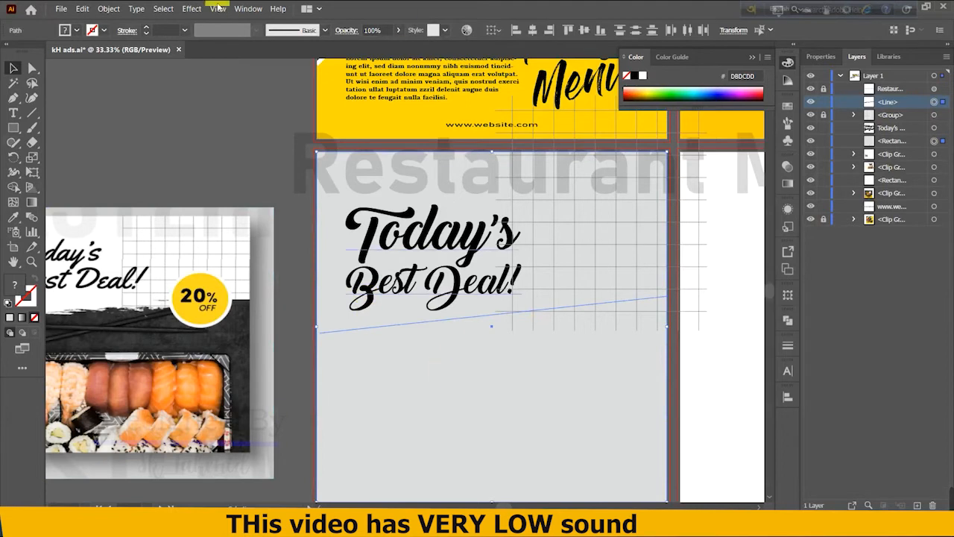
pyautogui.click(111, 8)
pyautogui.click(917, 237)
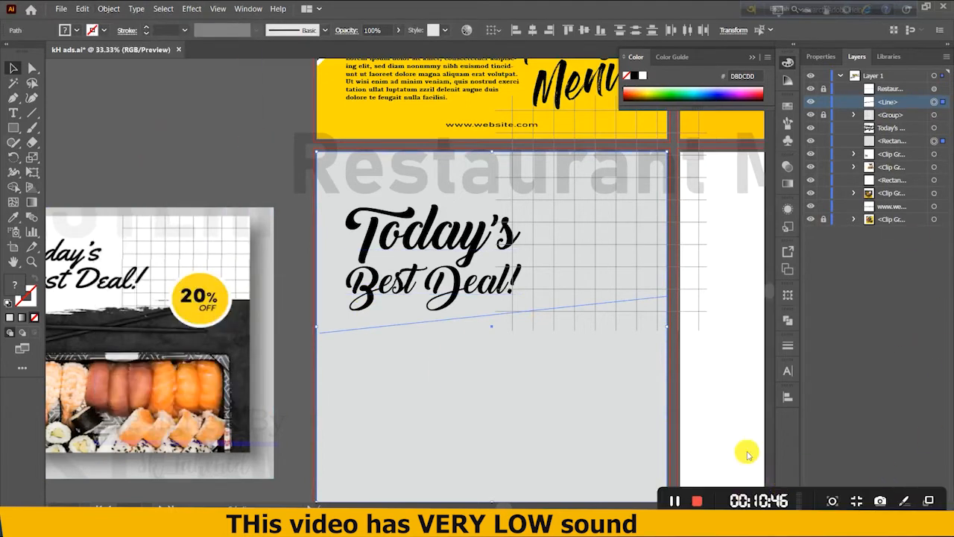
pyautogui.click(117, 6)
pyautogui.click(152, 135)
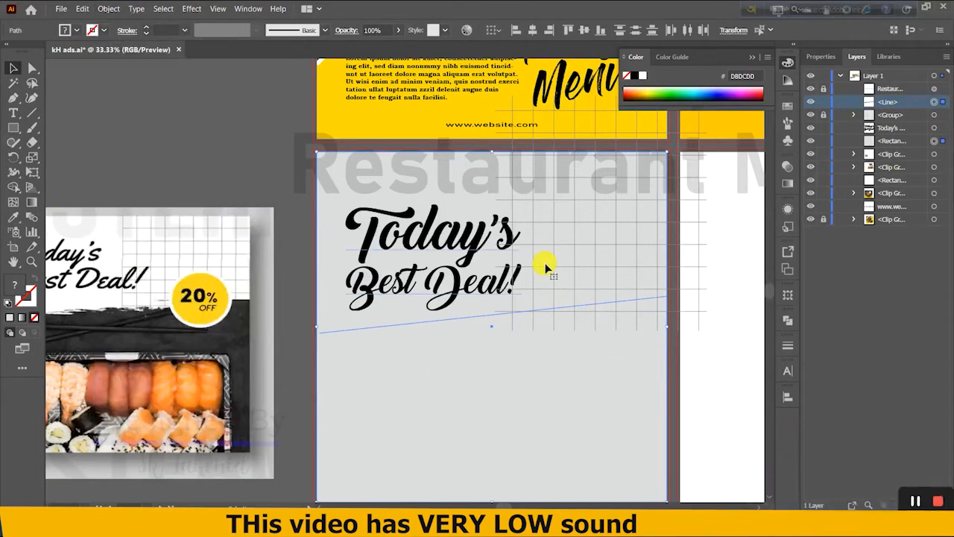
pyautogui.rightClick(409, 425)
pyautogui.click(783, 321)
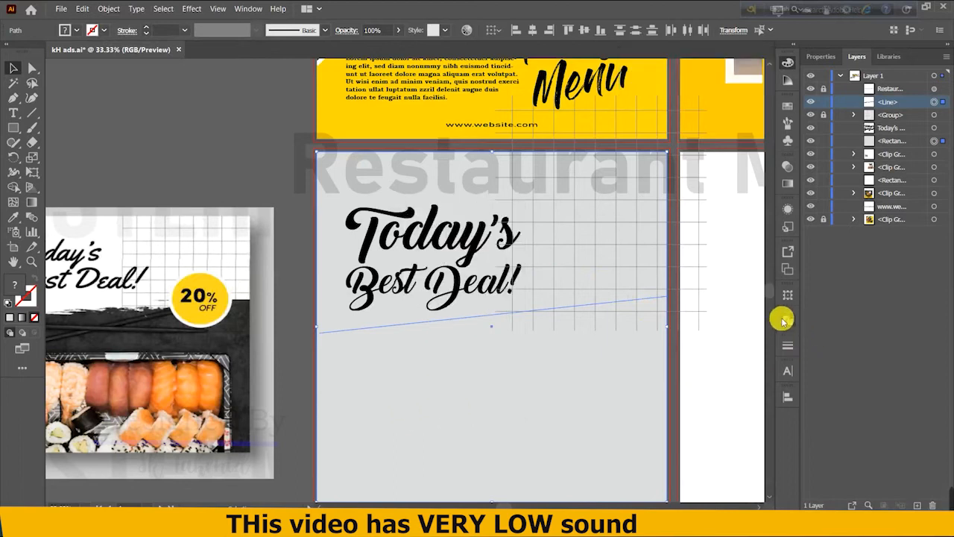
pyautogui.click(783, 321)
pyautogui.click(639, 379)
pyautogui.click(741, 315)
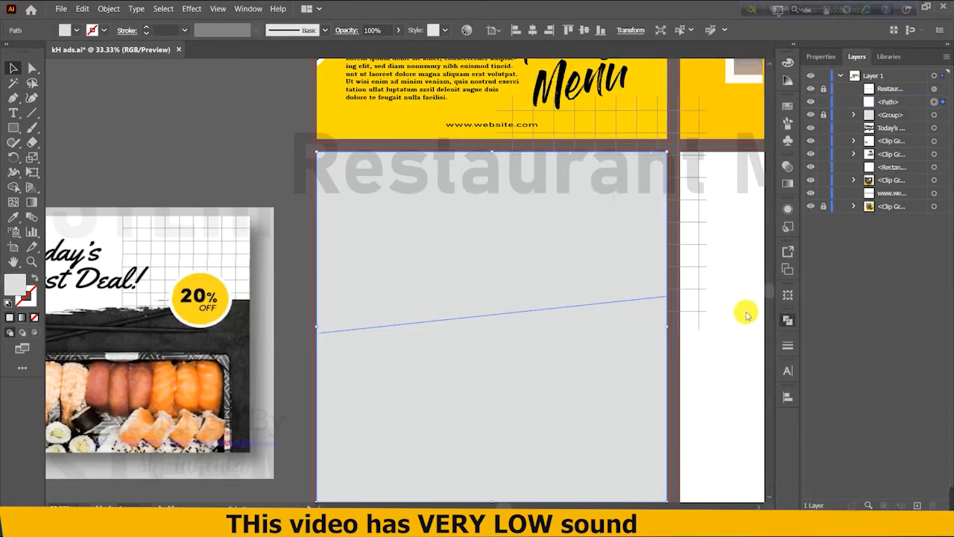
pyautogui.hotkey('ctrl', 'z')
# Lock the "Today's Best Deal!" headline text.
pyautogui.click(447, 239)
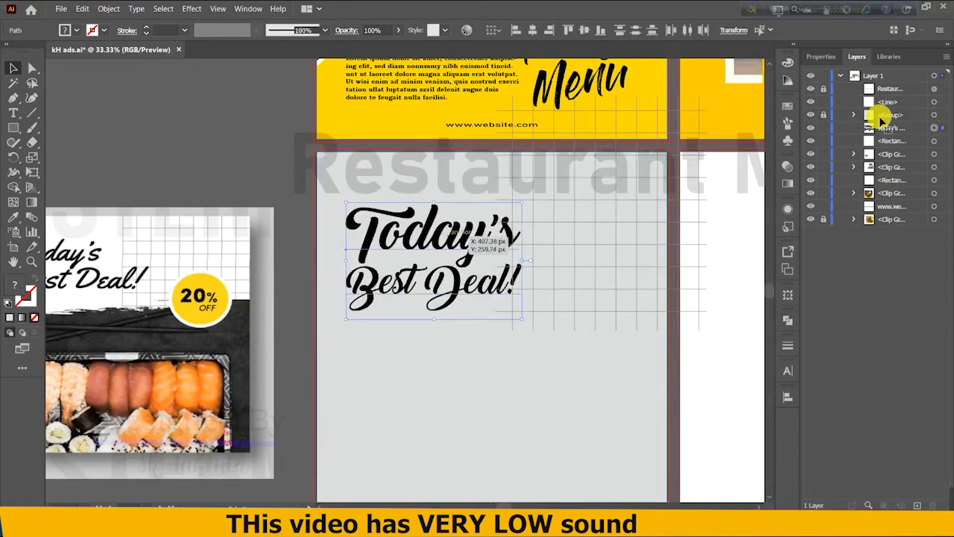
pyautogui.moveTo(882, 120); pyautogui.dragTo(820, 132)
pyautogui.click(825, 129)
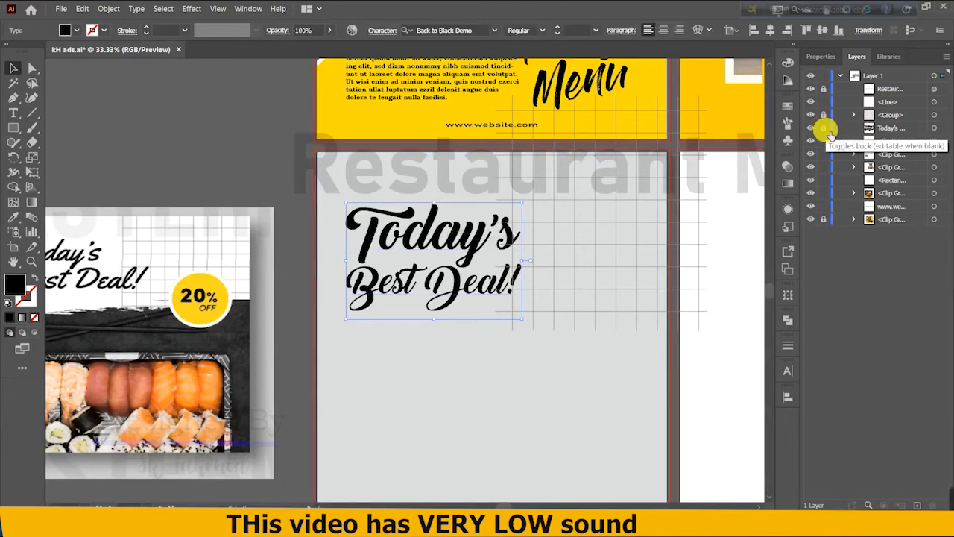
pyautogui.click(624, 255)
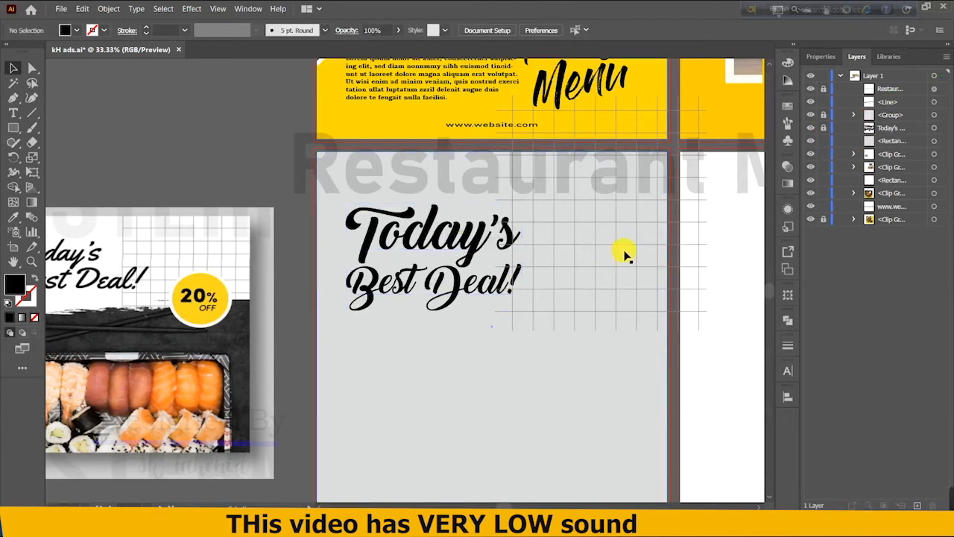
# Shift the grey background rectangle slightly down and right, off the artboard's upper-left corner.
pyautogui.click(625, 248)
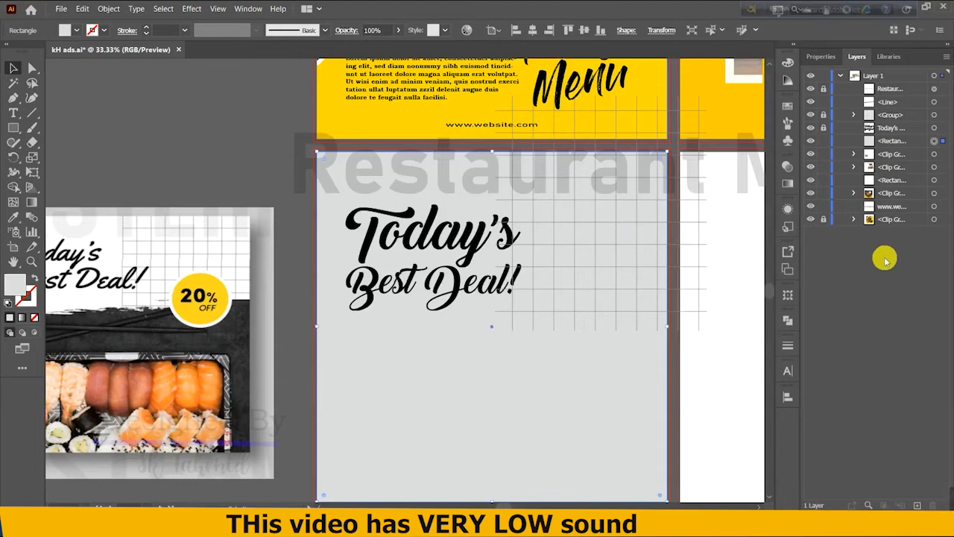
pyautogui.click(722, 241)
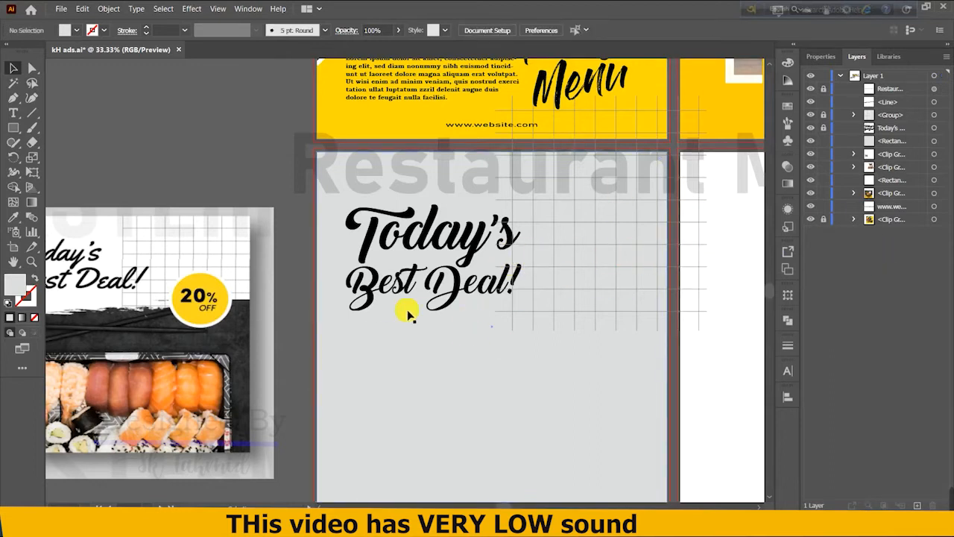
pyautogui.click(329, 345)
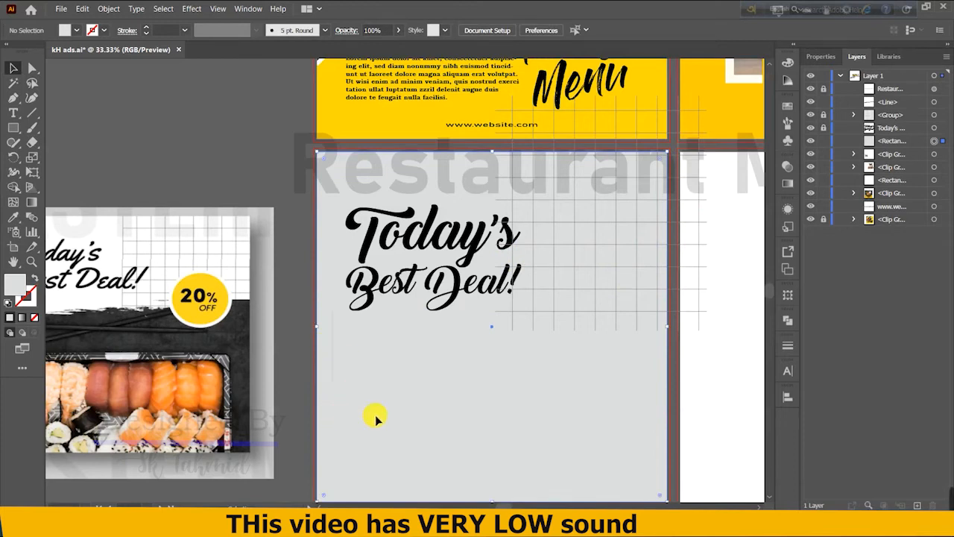
pyautogui.hotkey('ctrl', 'alt', 'a')
pyautogui.click(279, 346)
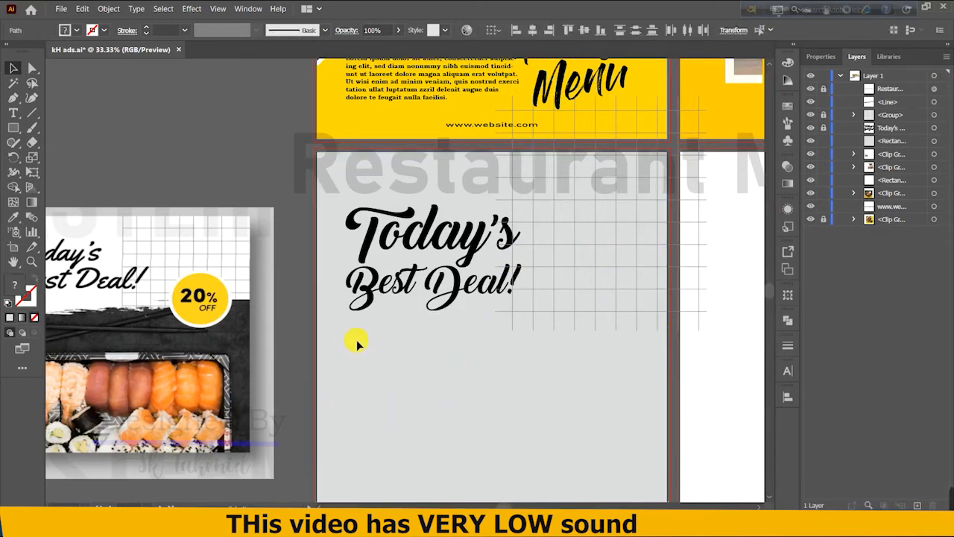
pyautogui.moveTo(352, 337); pyautogui.dragTo(370, 373)
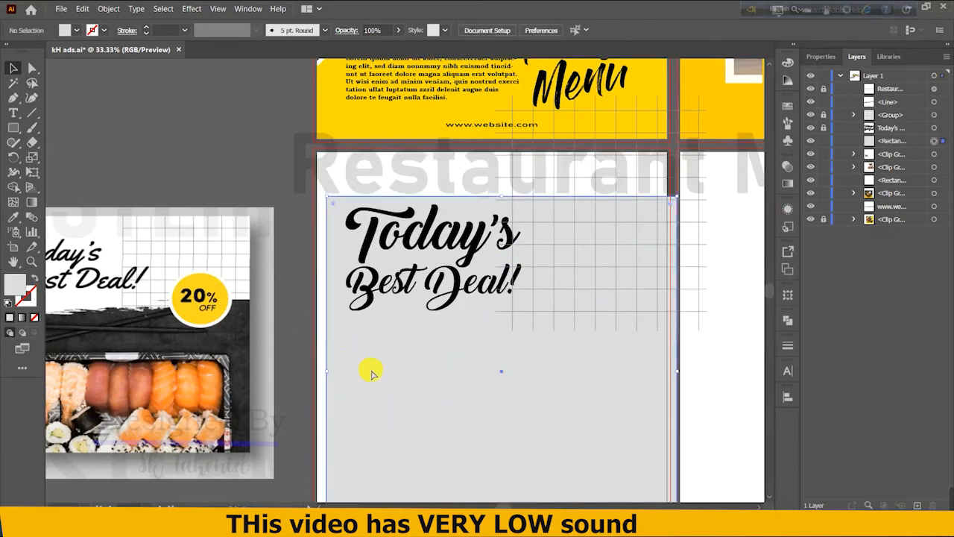
# Undo the grey background rectangle's shift and extend the slanted line's left end to the artboard's left edge.
pyautogui.hotkey('ctrl', 'z')
pyautogui.click(375, 348)
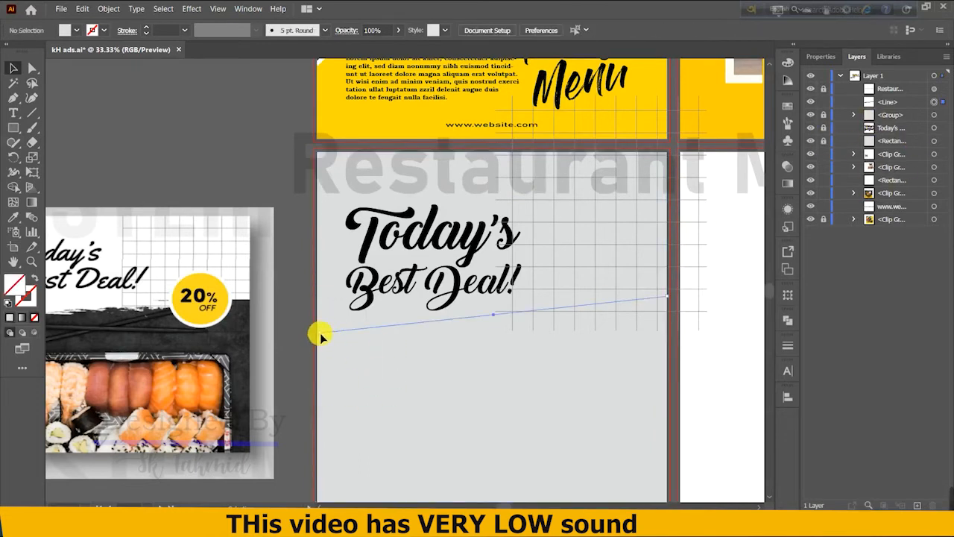
pyautogui.moveTo(320, 333); pyautogui.dragTo(317, 333)
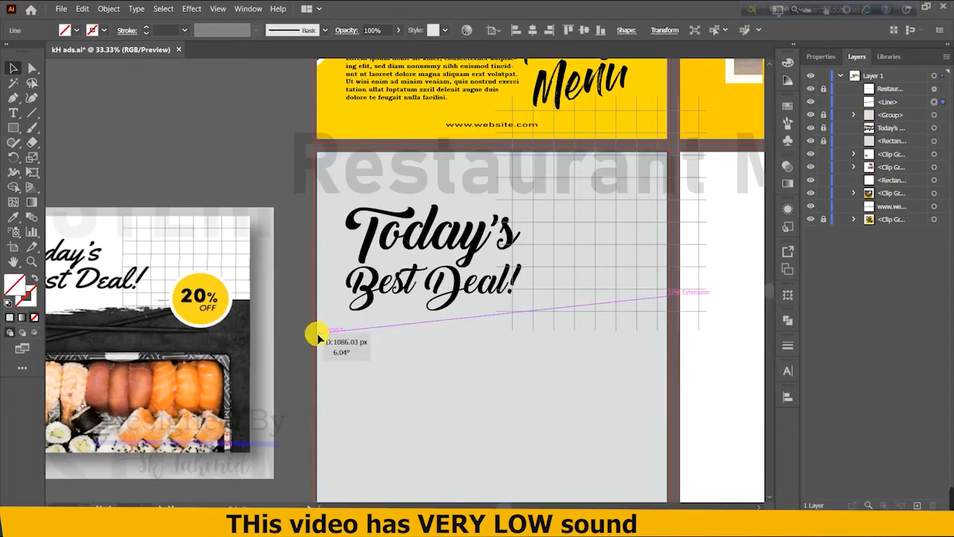
pyautogui.click(296, 296)
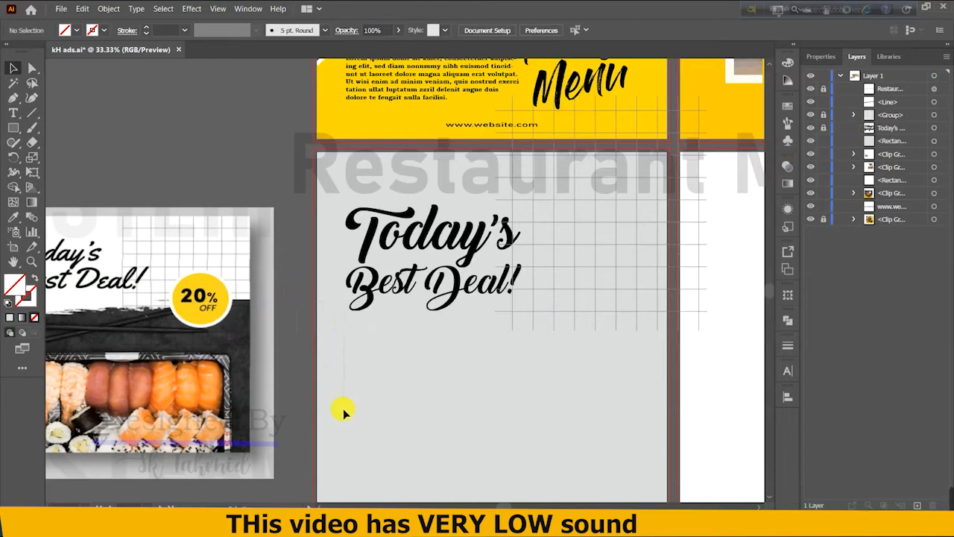
# Try to divide the grey background rectangle along the slanted line with Pathfinder, and undo the result.
pyautogui.click(339, 445)
pyautogui.rightClick(386, 385)
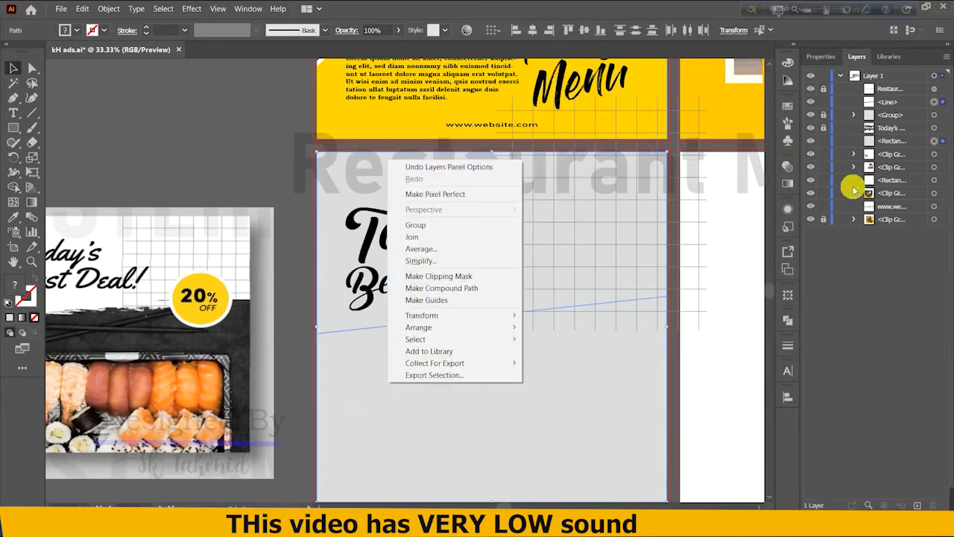
pyautogui.click(120, 10)
pyautogui.click(410, 163)
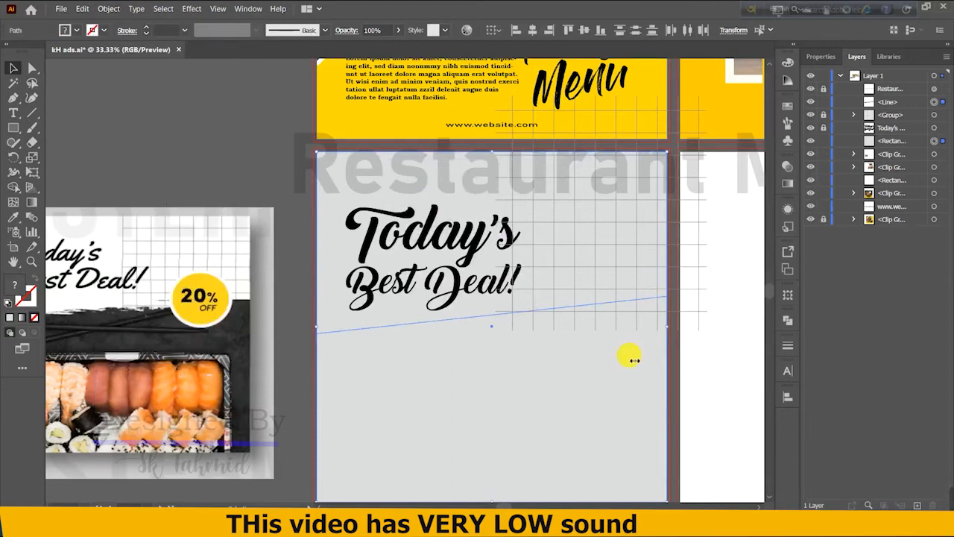
pyautogui.click(788, 322)
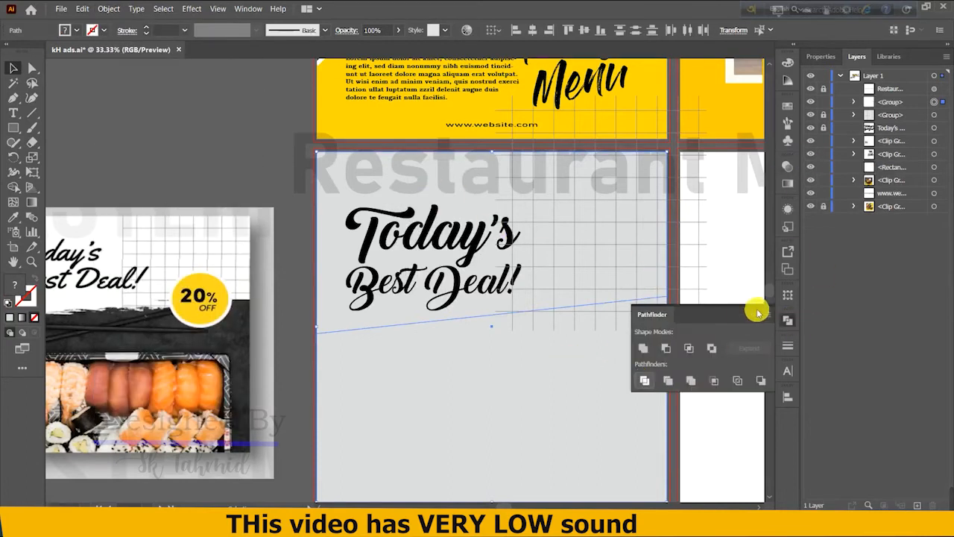
pyautogui.hotkey('ctrl', 'g')
pyautogui.click(755, 316)
pyautogui.hotkey('ctrl', 'z')
pyautogui.hotkey('ctrl', 'z')
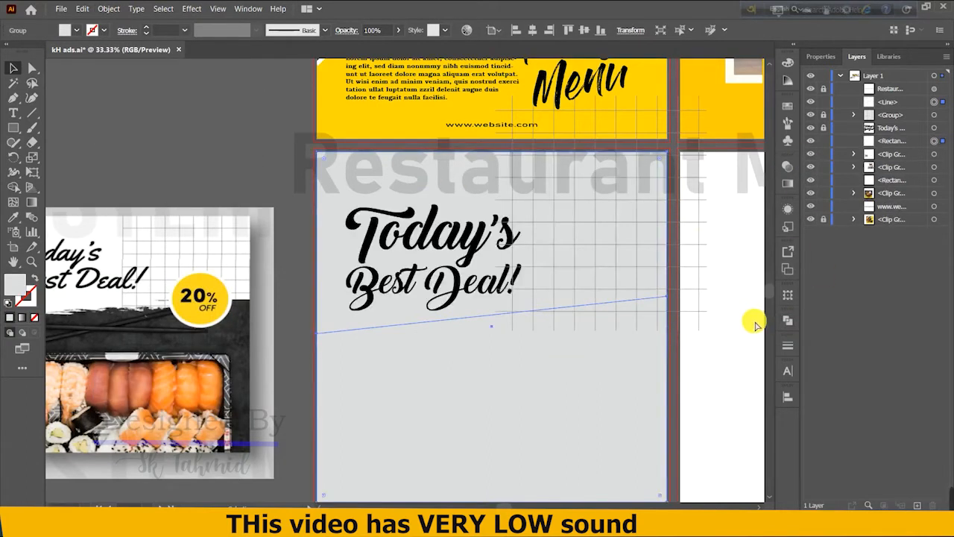
pyautogui.click(418, 331)
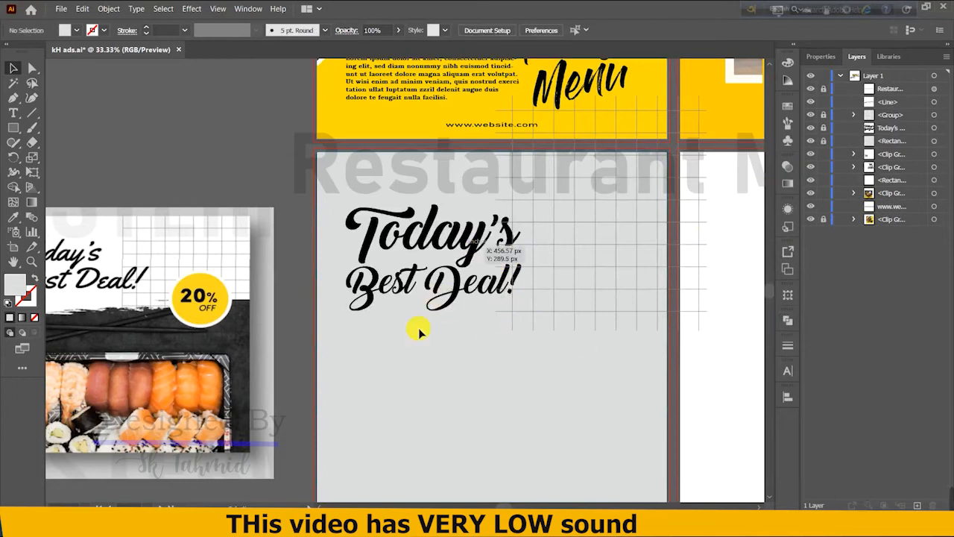
# Delete the slanted line and draw a rectangle across the artboard's lower part, below the headline.
pyautogui.click(347, 331)
pyautogui.press('Delete')
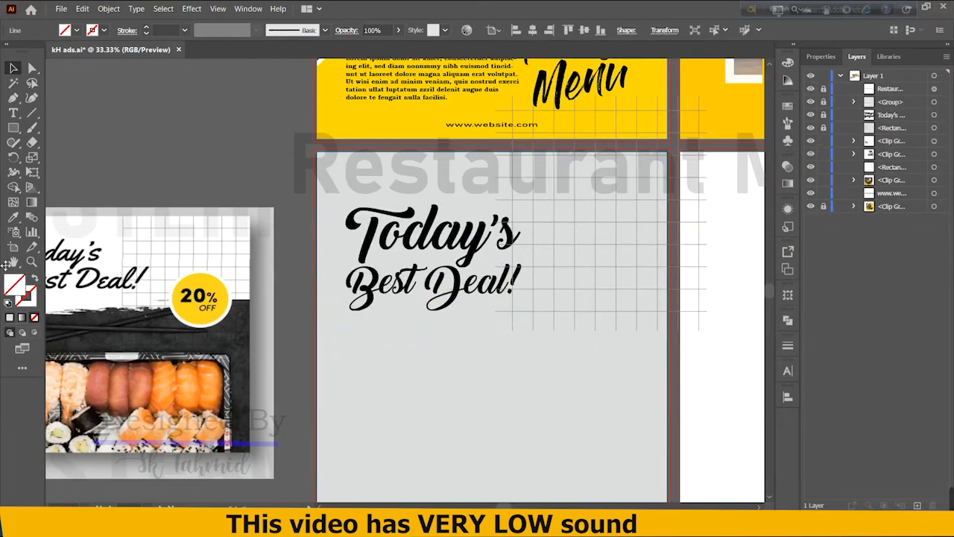
pyautogui.click(13, 126)
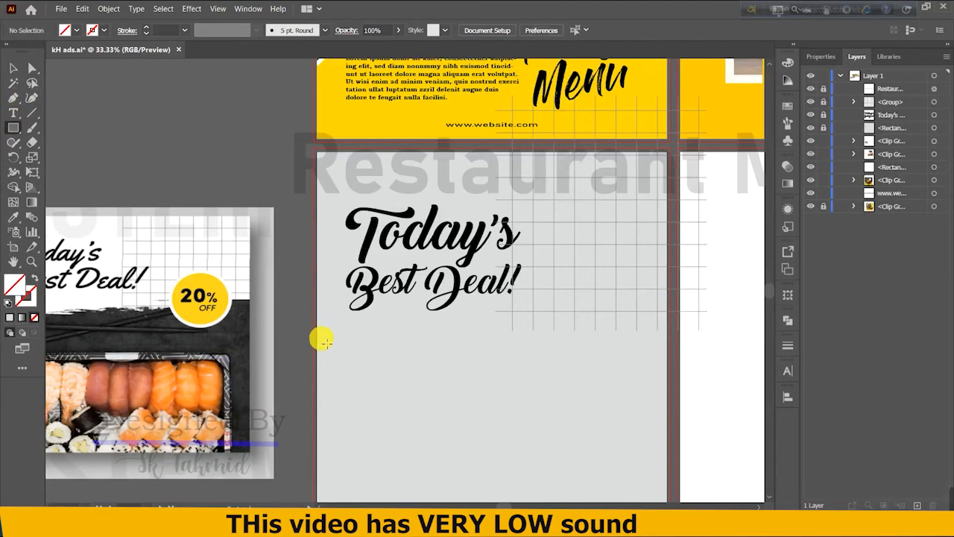
pyautogui.moveTo(320, 330); pyautogui.dragTo(667, 486)
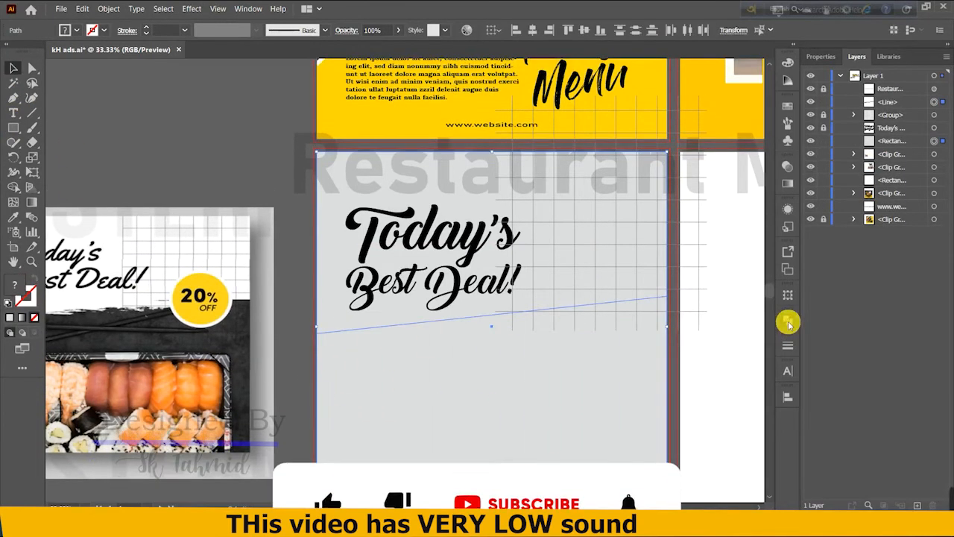
# Try Pathfinder Divide on the grey background rectangle with the slanted line again, and undo it.
pyautogui.click(788, 322)
pyautogui.click(645, 379)
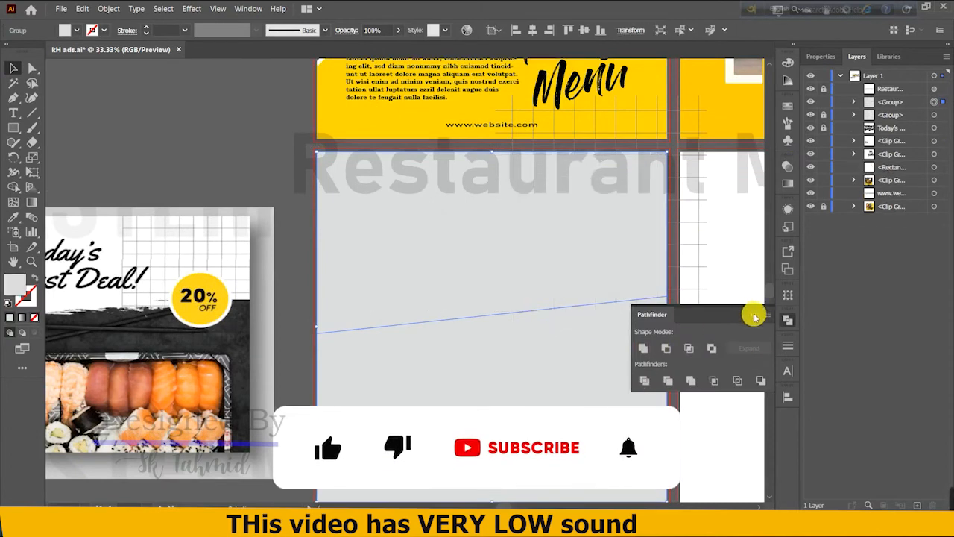
pyautogui.click(754, 317)
pyautogui.hotkey('ctrl', 'z')
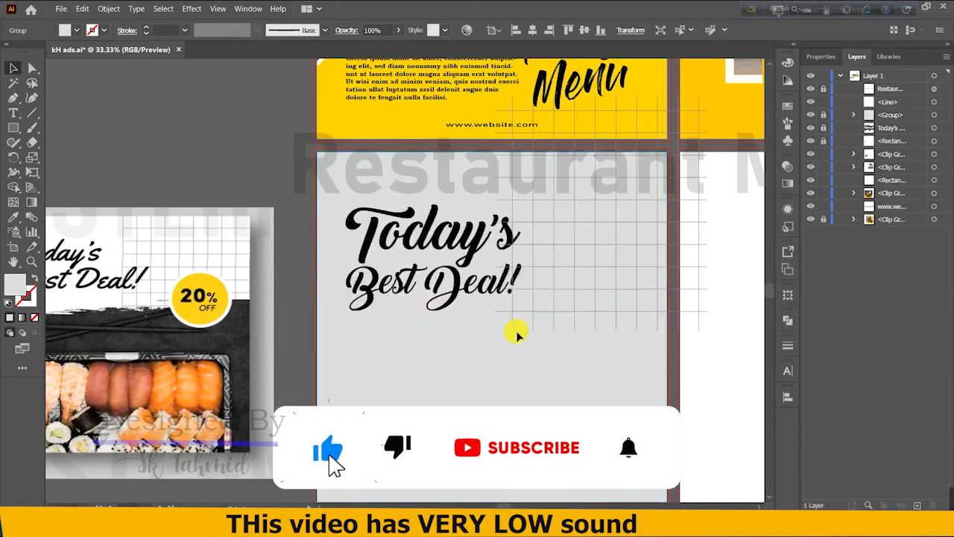
# Delete the slanted line below the "Today's Best Deal!" headline.
pyautogui.click(348, 328)
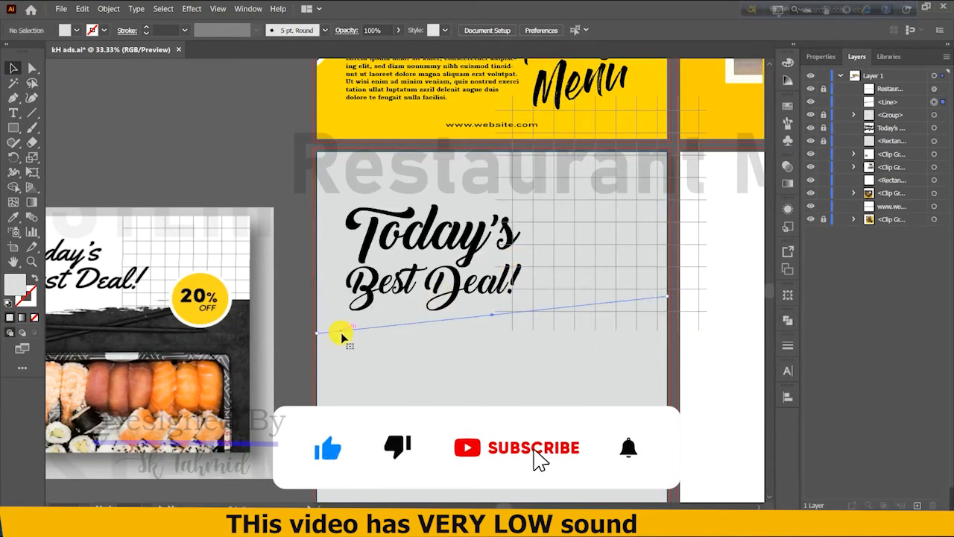
pyautogui.click(342, 333)
pyautogui.press('Delete')
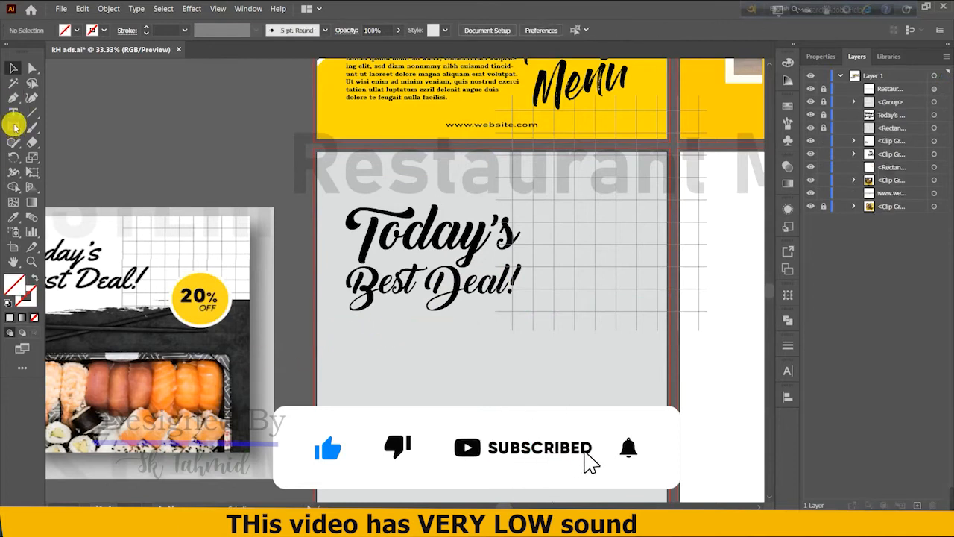
# Draw a rectangle about 1073 by 529 px over the artboard's lower half and fit it to the artboard's left edge.
pyautogui.click(12, 128)
pyautogui.moveTo(321, 331); pyautogui.dragTo(680, 483)
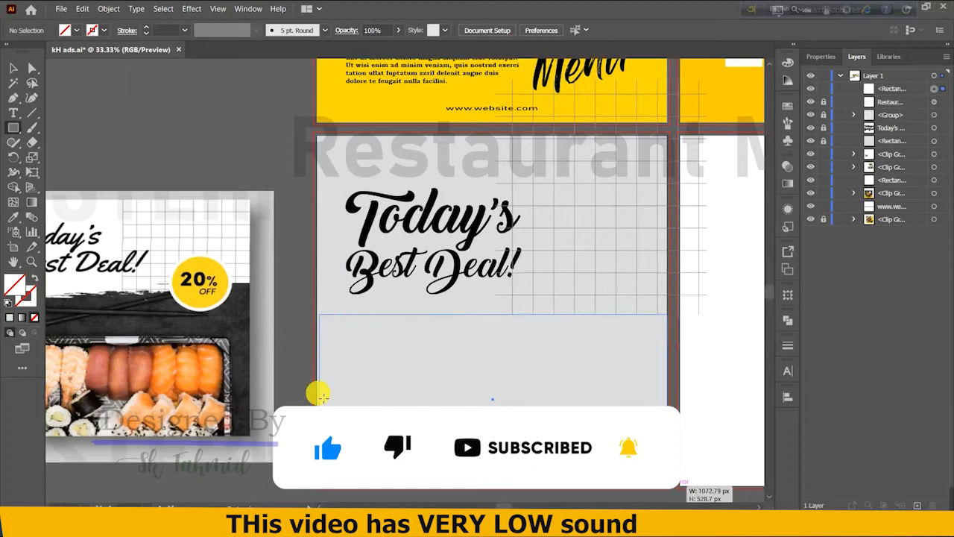
pyautogui.click(13, 68)
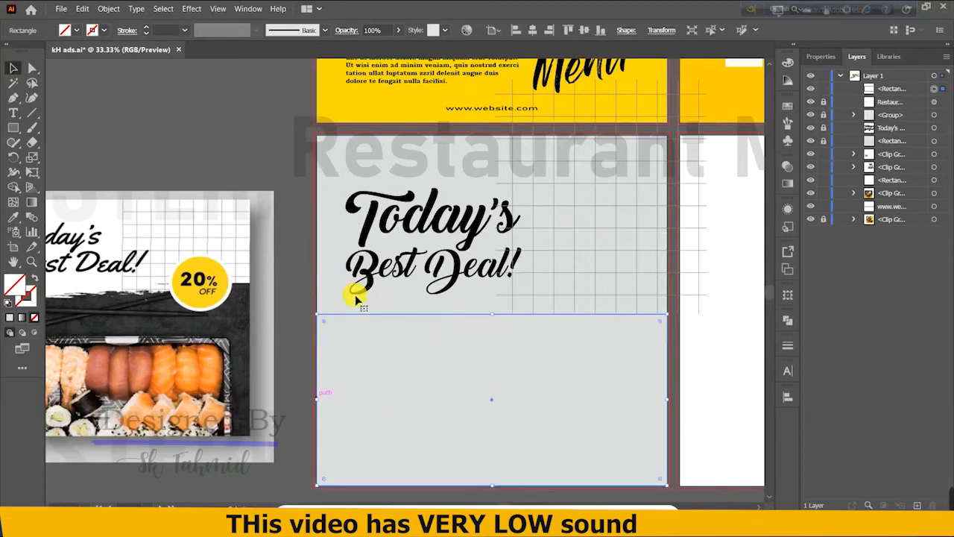
# Raise the new rectangle's upper-right corner to slant its top edge, and fill the shape with solid light grey.
pyautogui.click(33, 97)
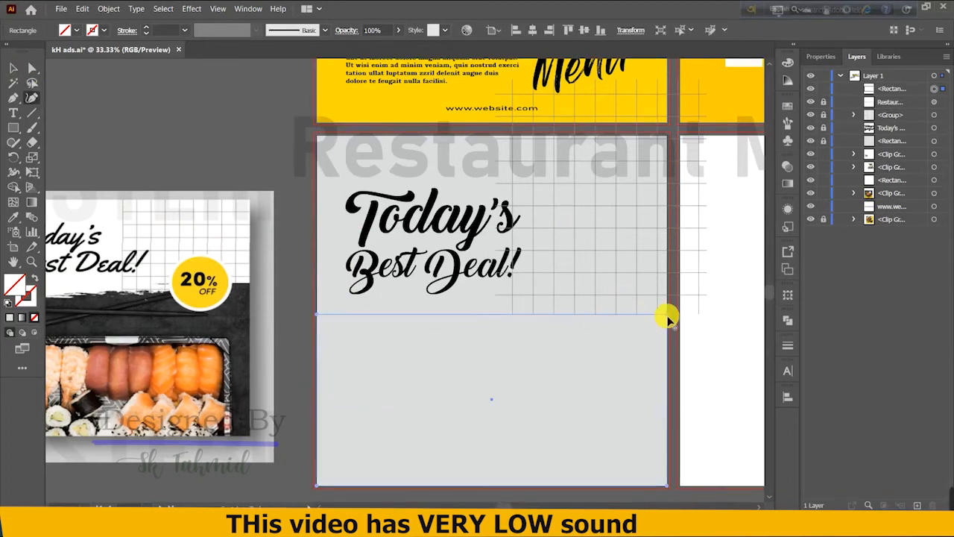
pyautogui.moveTo(668, 316); pyautogui.dragTo(666, 277)
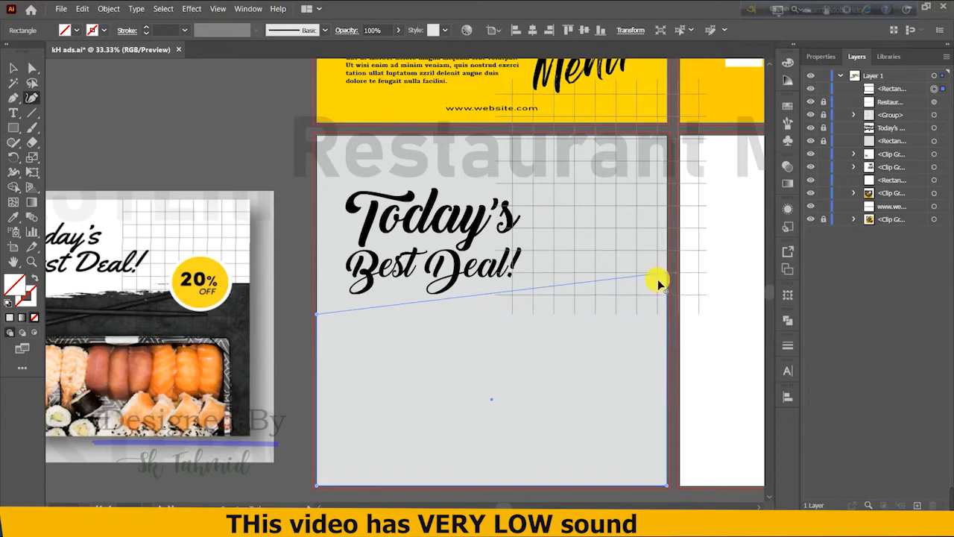
pyautogui.click(13, 68)
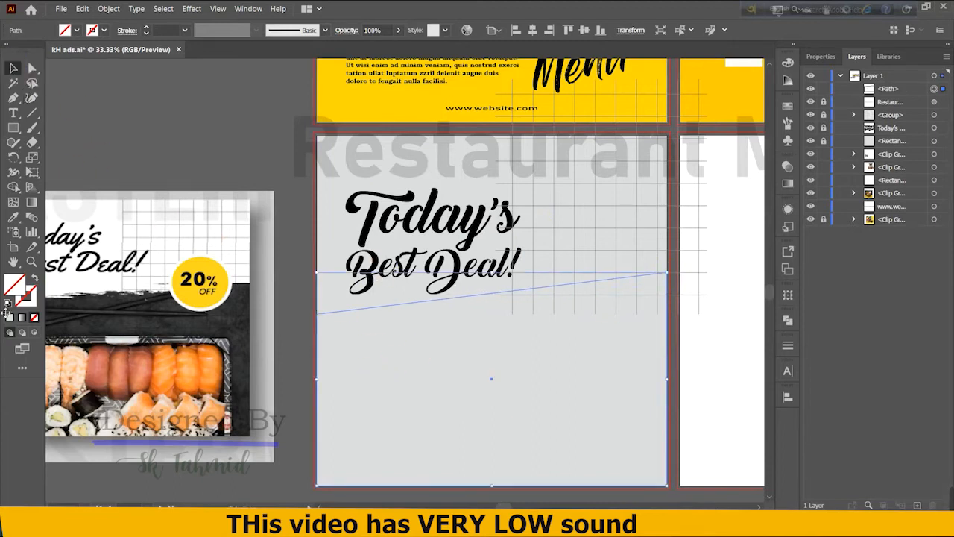
pyautogui.click(8, 317)
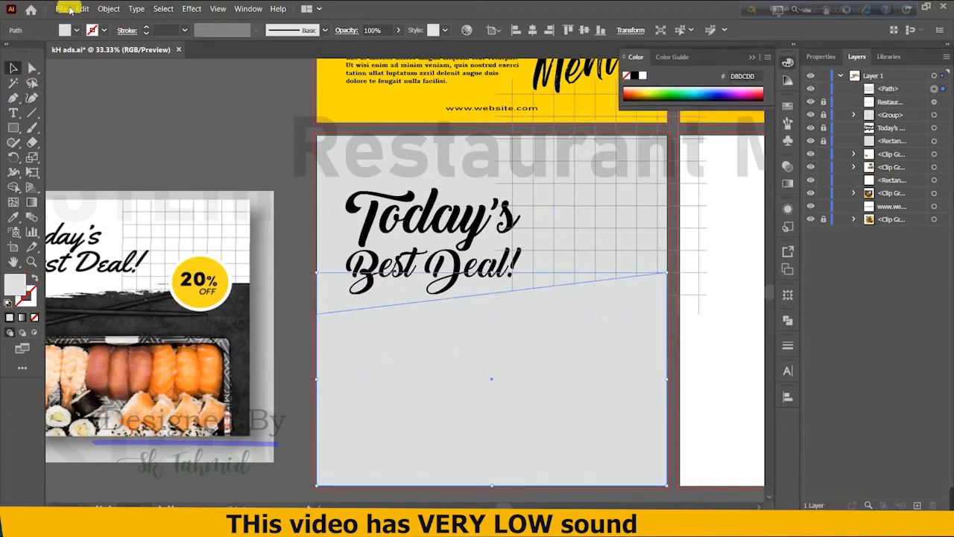
# Open the dessert box image 6 from the FacebOOK ads folder.
pyautogui.click(70, 10)
pyautogui.click(78, 41)
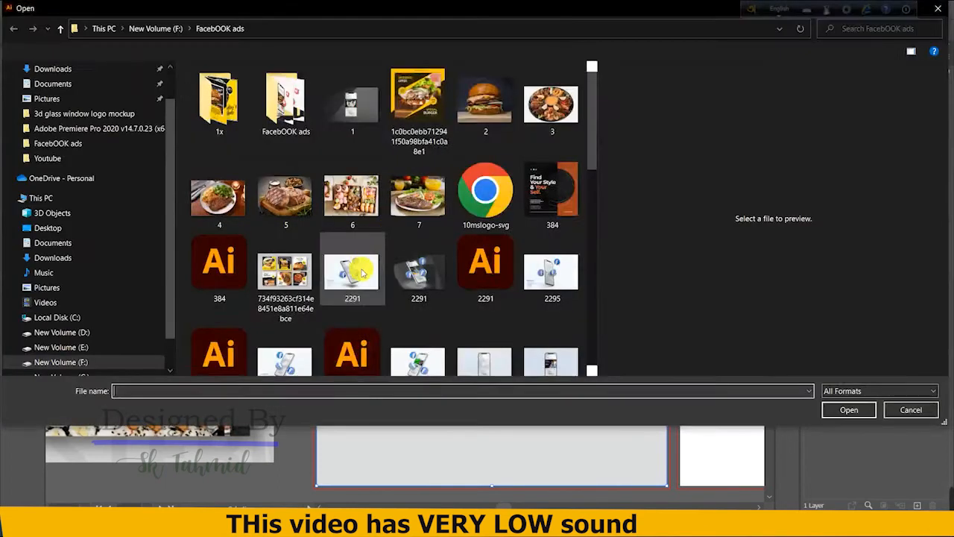
pyautogui.click(351, 197)
pyautogui.click(856, 410)
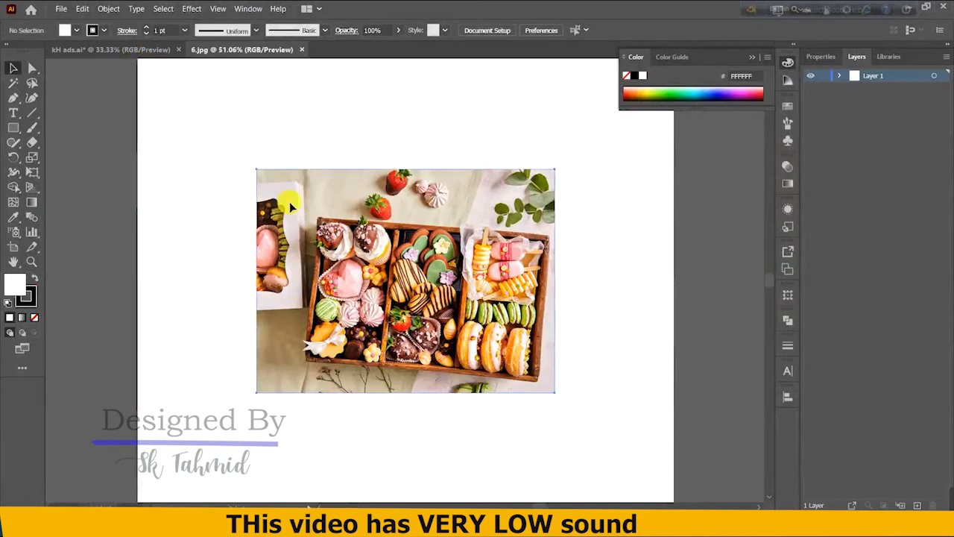
# Bring the dessert box photo into the kH ads.ai document and place it below the headline.
pyautogui.moveTo(371, 230); pyautogui.dragTo(401, 350)
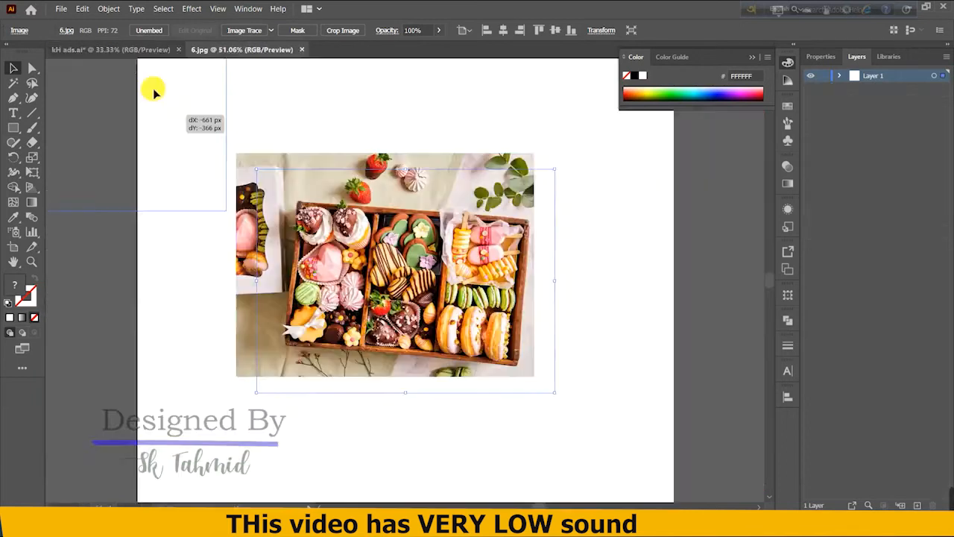
pyautogui.moveTo(153, 88); pyautogui.dragTo(235, 235)
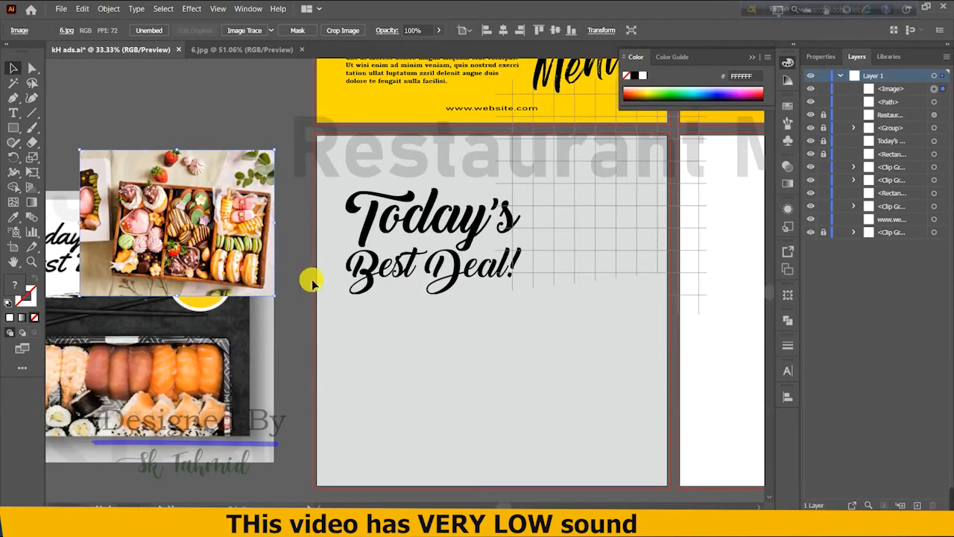
pyautogui.moveTo(119, 197); pyautogui.dragTo(348, 339)
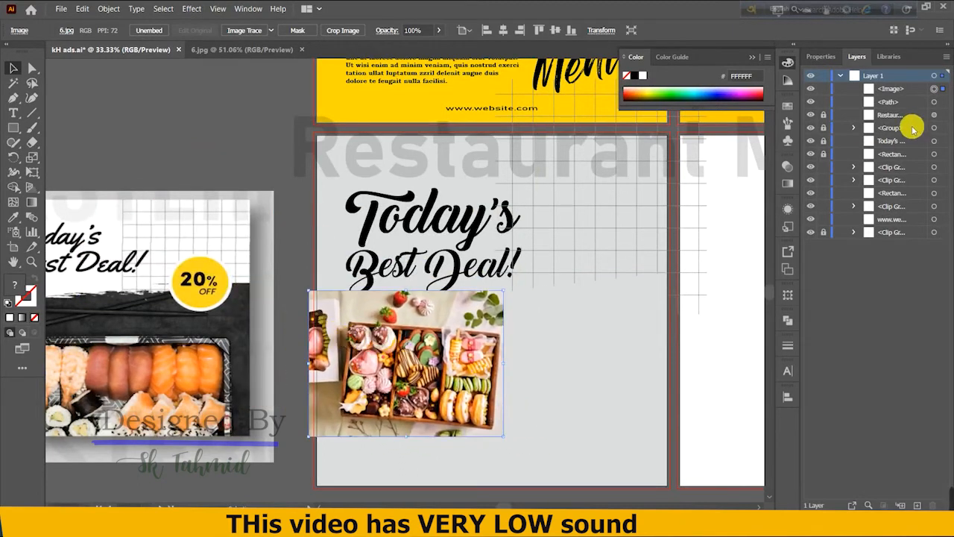
# Enlarge the dessert box photo, rotate it slightly counter-clockwise and position it over the artboard's lower part.
pyautogui.click(934, 102)
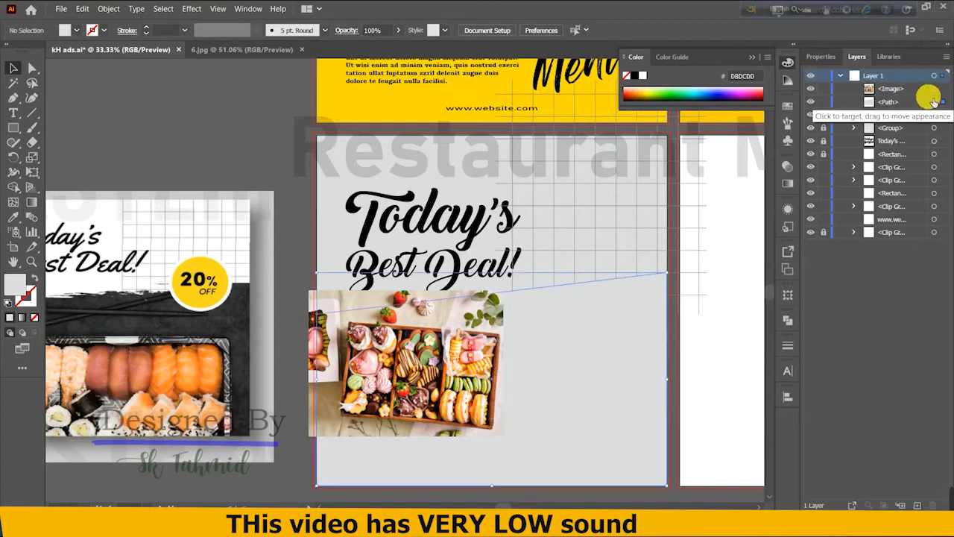
pyautogui.click(448, 363)
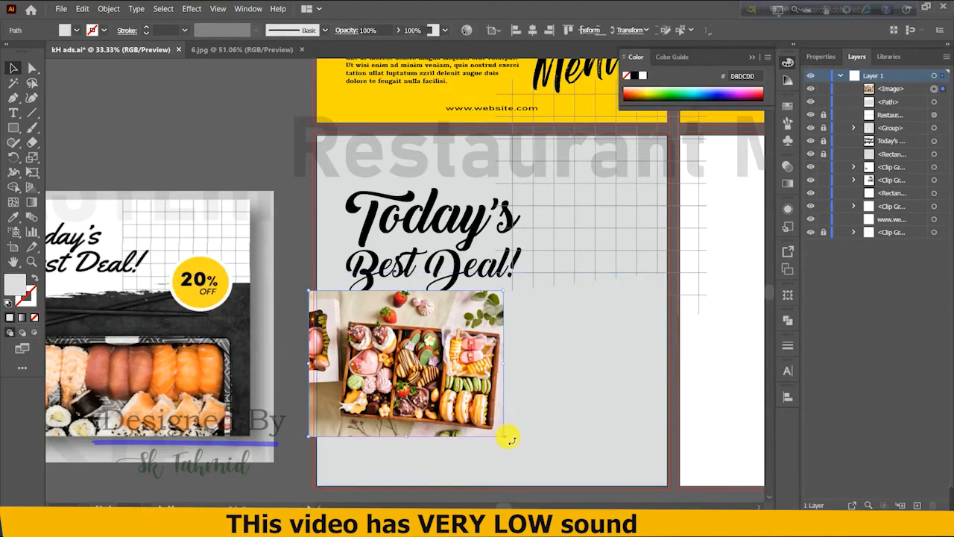
pyautogui.moveTo(505, 438); pyautogui.dragTo(656, 500)
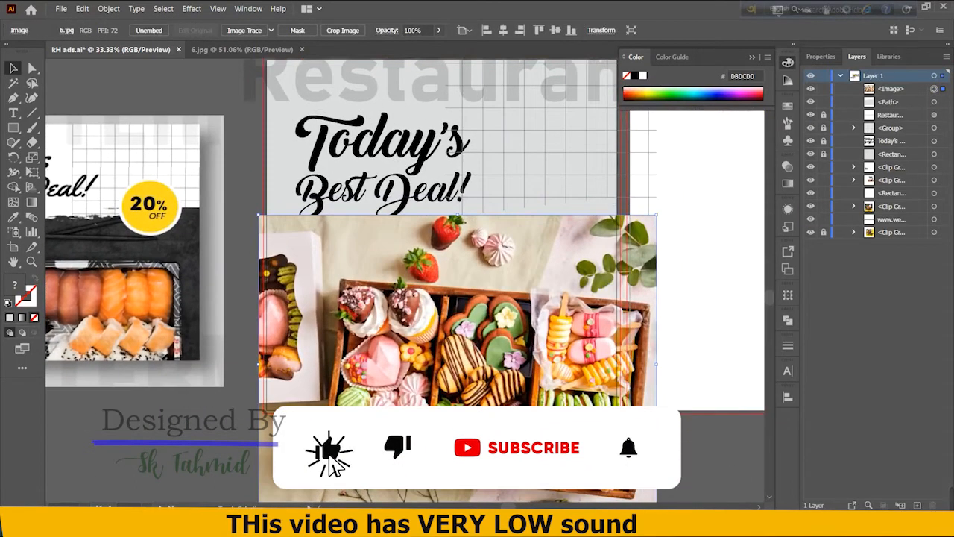
pyautogui.moveTo(516, 469); pyautogui.dragTo(481, 375)
pyautogui.moveTo(625, 423); pyautogui.dragTo(673, 415)
pyautogui.moveTo(557, 316); pyautogui.dragTo(533, 318)
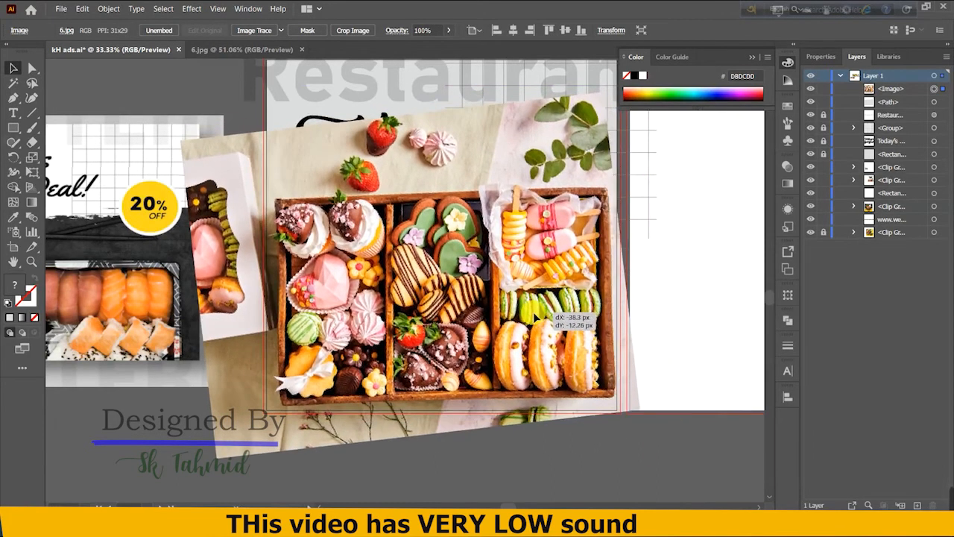
pyautogui.moveTo(630, 254); pyautogui.dragTo(631, 259)
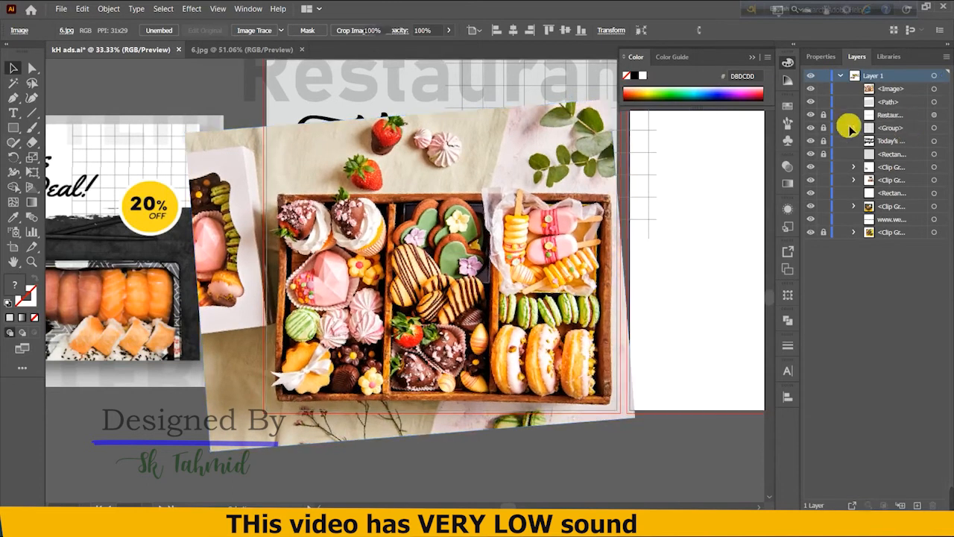
# Place the dessert photo beneath the slanted grey shape, shift it down, and mask it with that shape.
pyautogui.moveTo(901, 89); pyautogui.dragTo(913, 120)
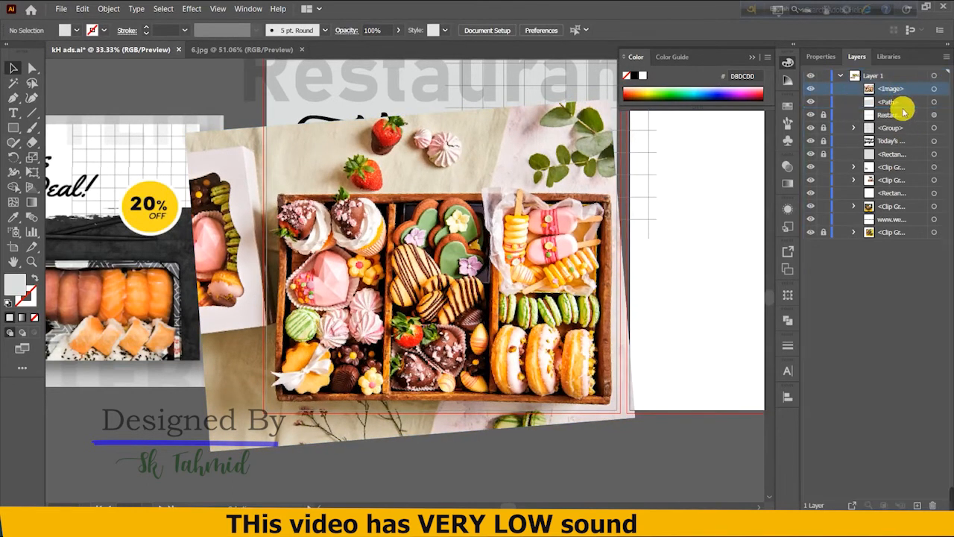
pyautogui.moveTo(388, 433); pyautogui.dragTo(366, 458)
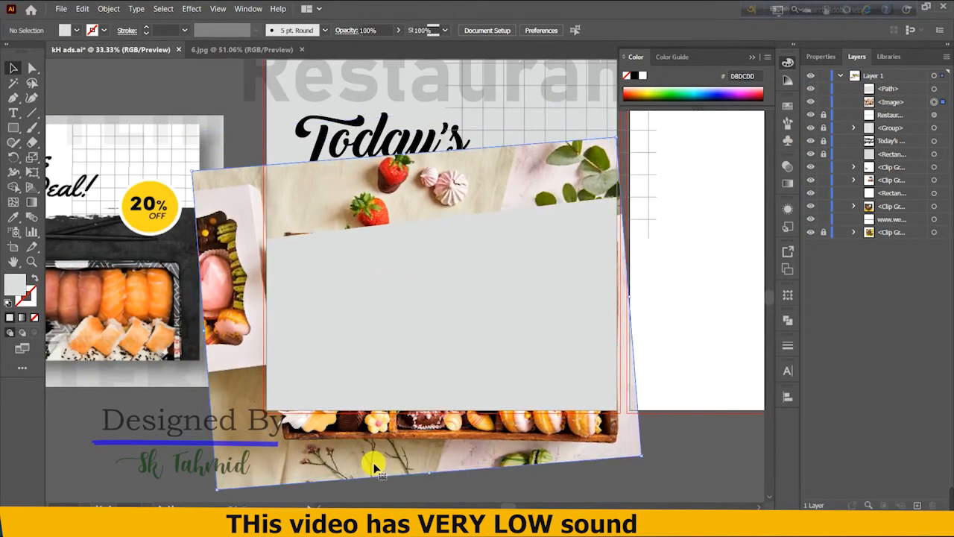
pyautogui.rightClick(348, 309)
pyautogui.click(419, 356)
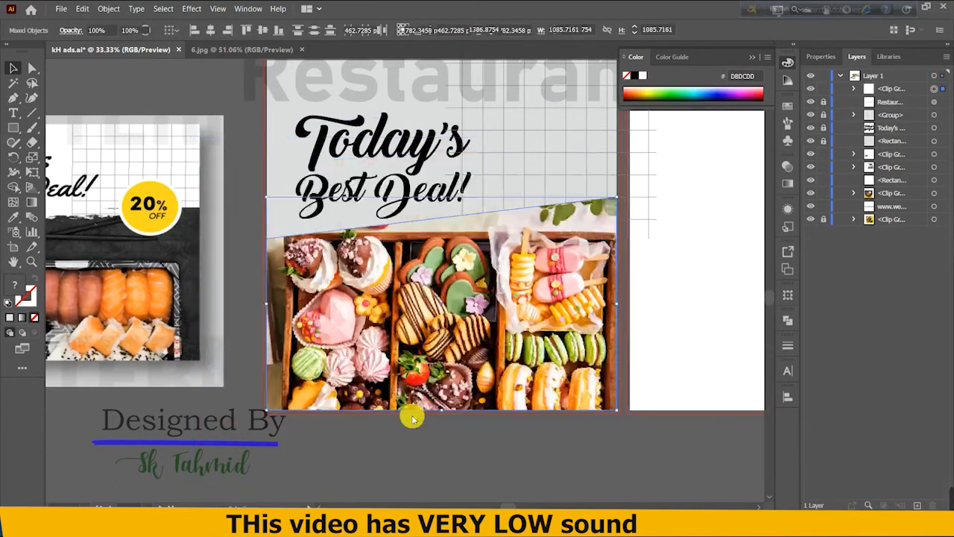
# Paint light grey Paintbrush strokes along the dessert photo's slanted edge, using the rough ink-textured art brush.
pyautogui.click(32, 127)
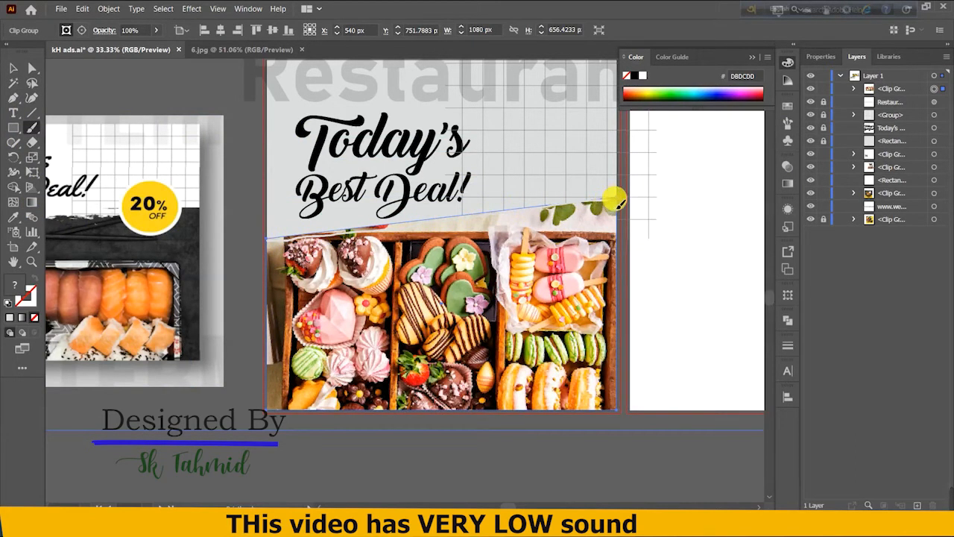
pyautogui.moveTo(610, 205); pyautogui.dragTo(616, 202)
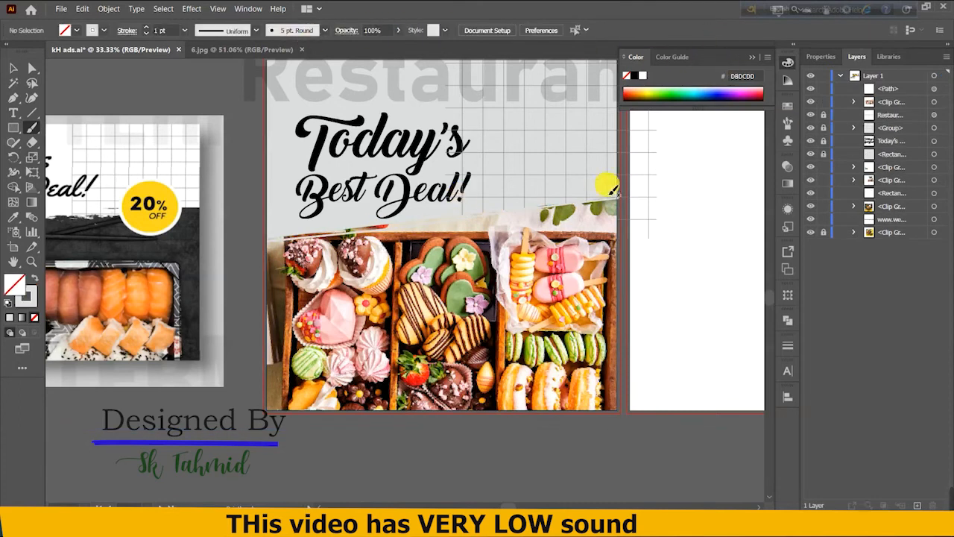
pyautogui.click(248, 8)
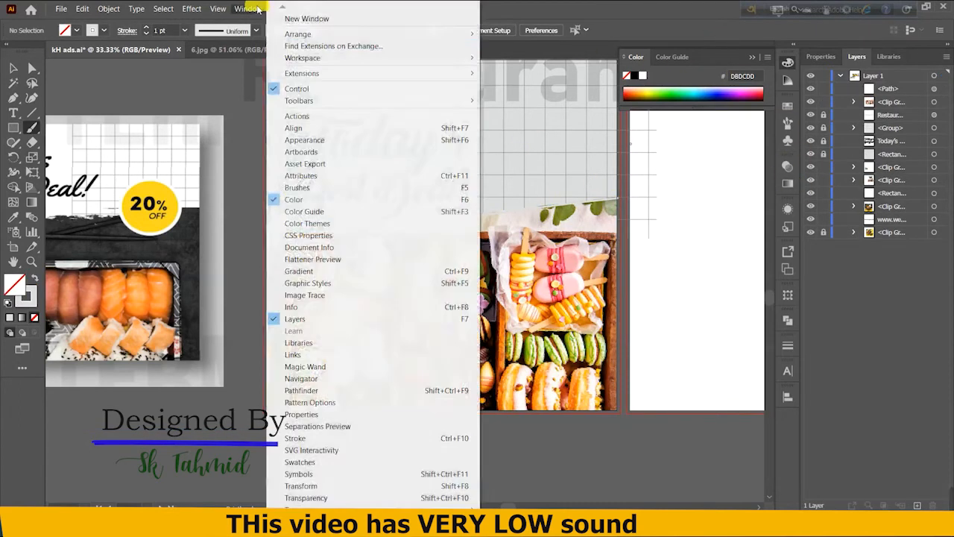
pyautogui.click(279, 187)
pyautogui.click(718, 162)
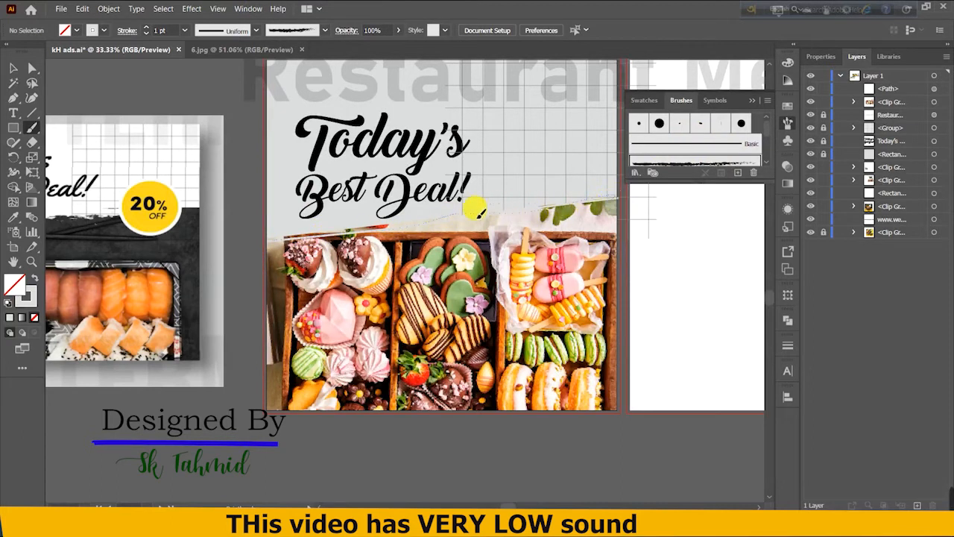
pyautogui.moveTo(270, 246); pyautogui.dragTo(313, 245)
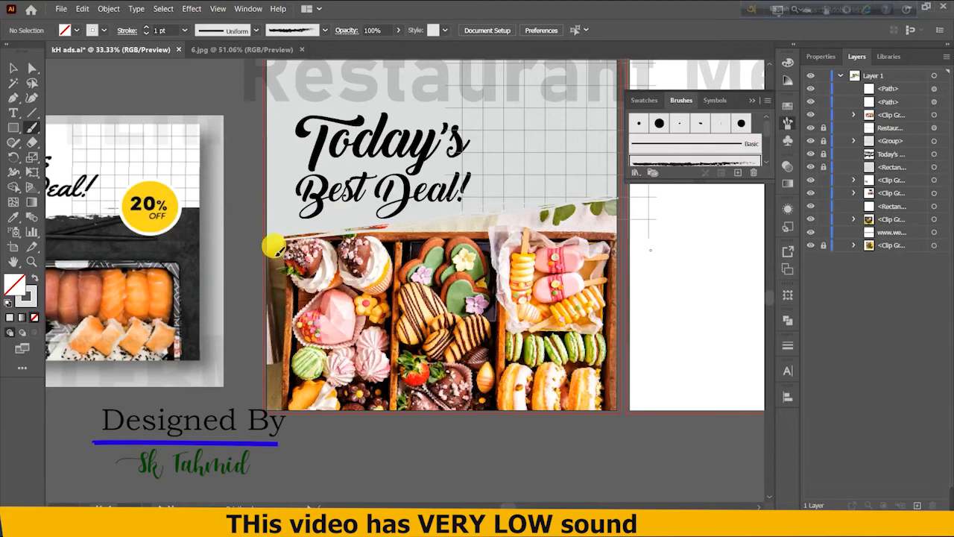
# Set the stroke weight to 10 pt and paint more rough grey strokes along the dessert photo's slanted edge.
pyautogui.click(161, 30)
pyautogui.write('10')
pyautogui.press('Return')
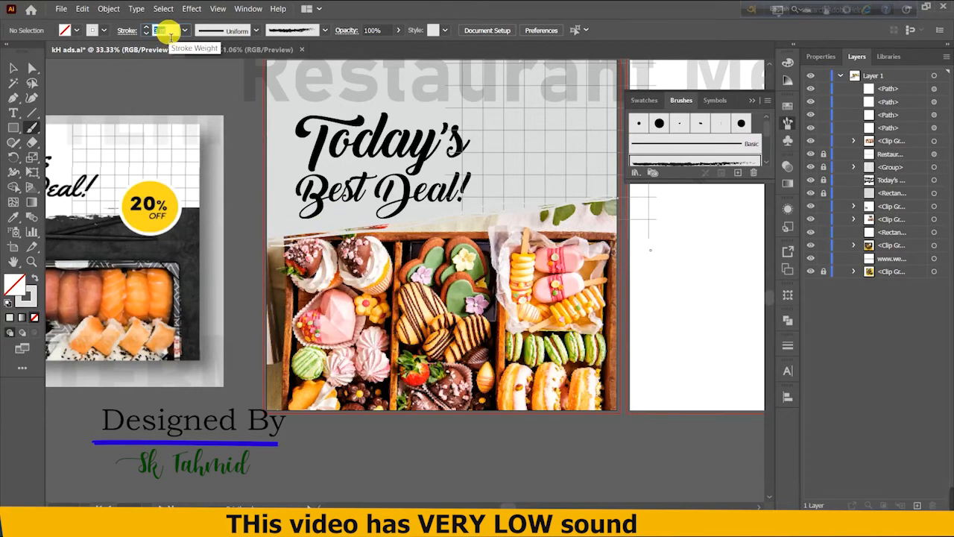
pyautogui.moveTo(280, 250); pyautogui.dragTo(450, 231)
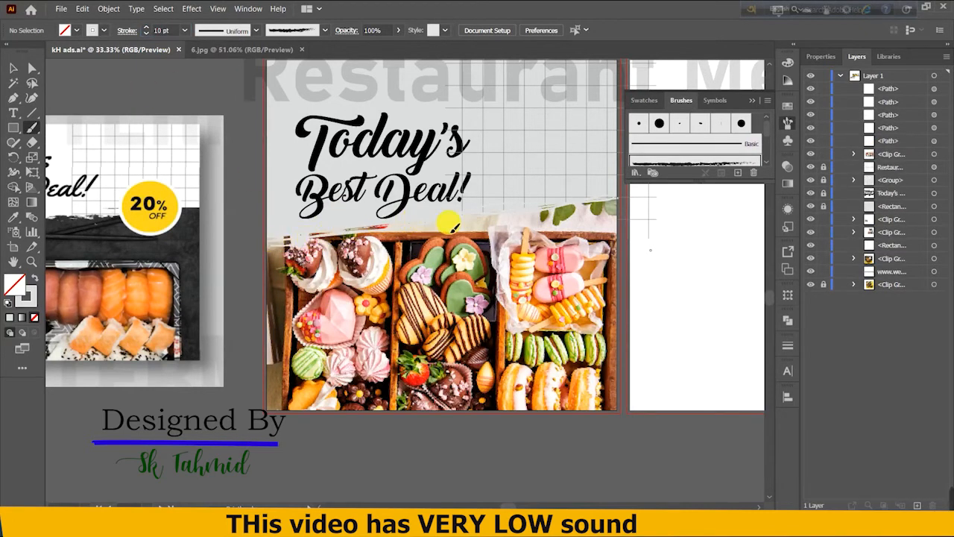
pyautogui.moveTo(607, 202); pyautogui.dragTo(610, 201)
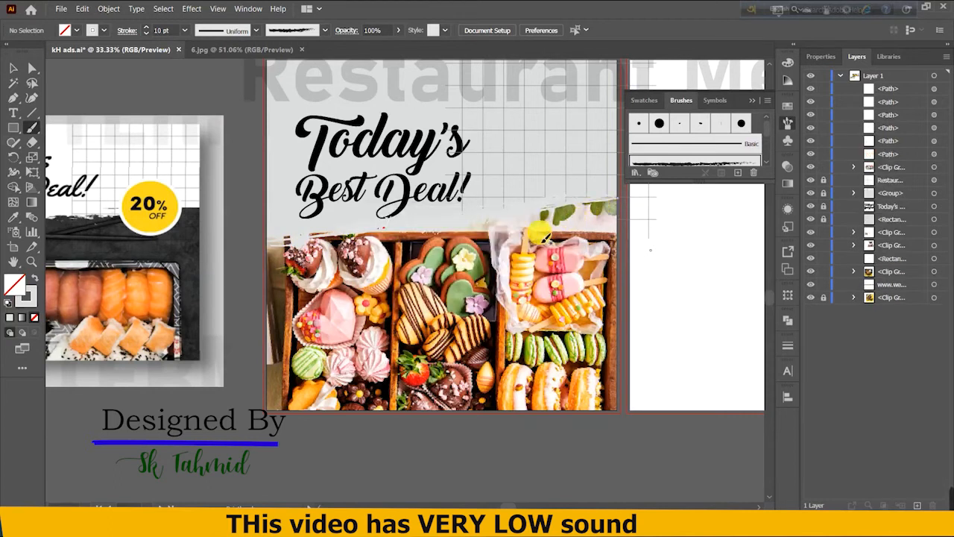
pyautogui.moveTo(280, 245)
pyautogui.mouseDown()
pyautogui.moveTo(327, 232)
pyautogui.moveTo(269, 245)
pyautogui.moveTo(348, 223)
pyautogui.moveTo(274, 254)
pyautogui.mouseUp()
pyautogui.moveTo(372, 229); pyautogui.dragTo(454, 240)
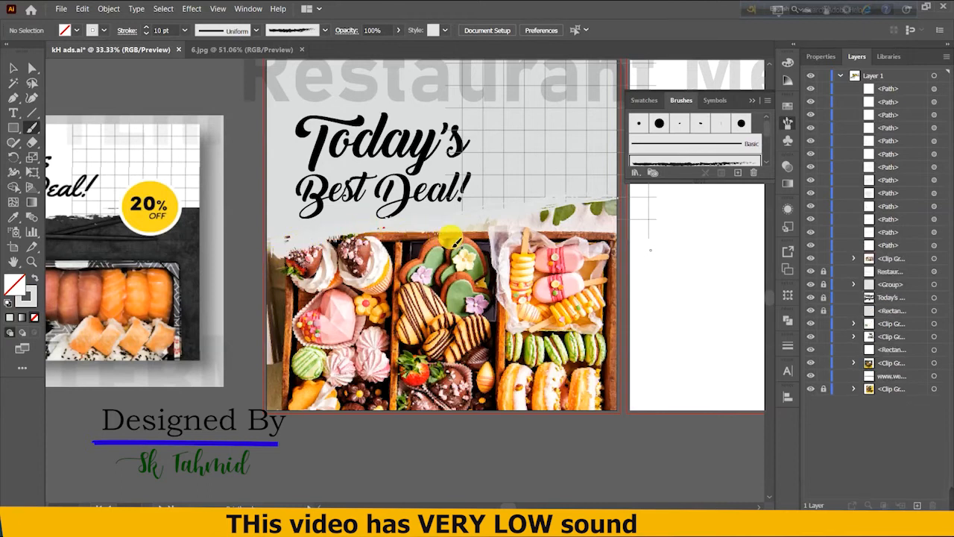
pyautogui.moveTo(606, 203); pyautogui.dragTo(618, 200)
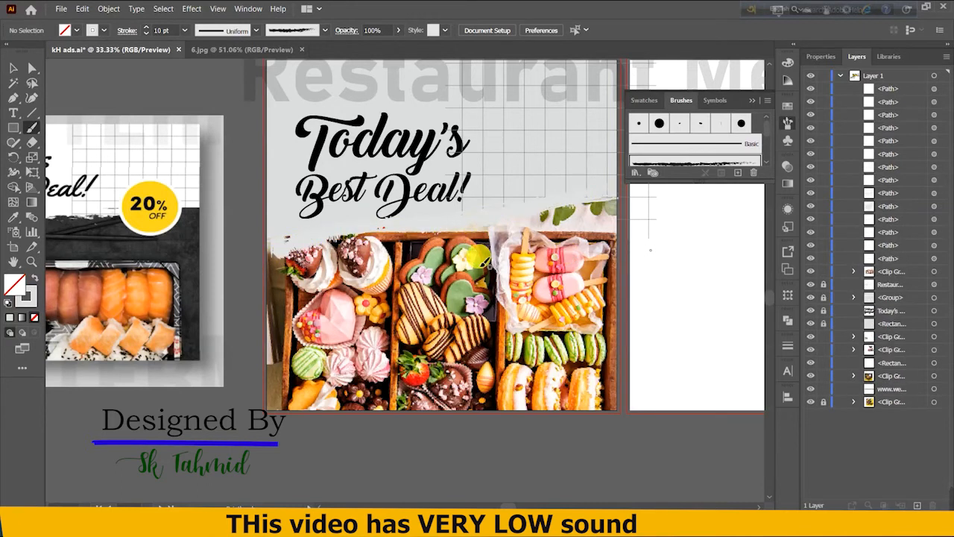
pyautogui.moveTo(254, 259); pyautogui.dragTo(275, 251)
pyautogui.moveTo(275, 251); pyautogui.dragTo(232, 254)
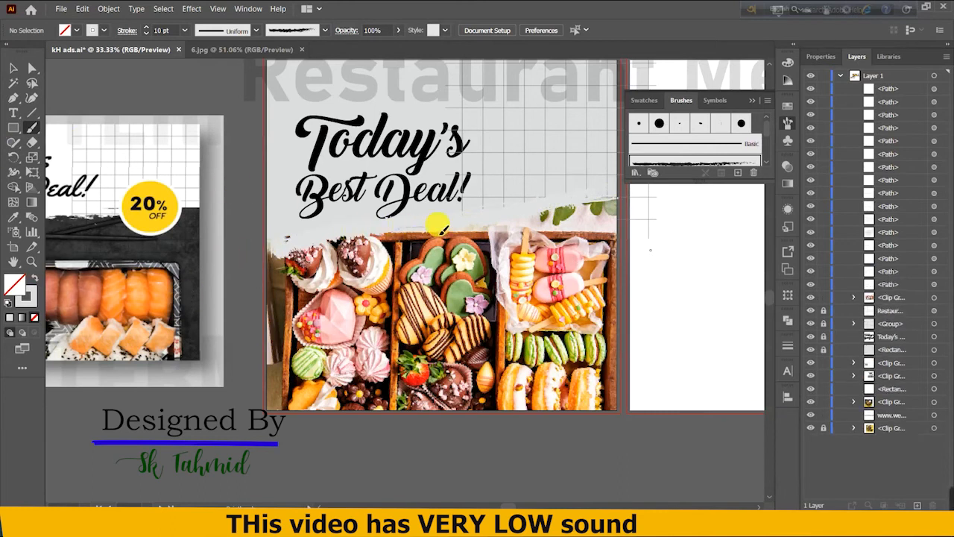
pyautogui.moveTo(440, 228); pyautogui.dragTo(377, 233)
pyautogui.click(10, 67)
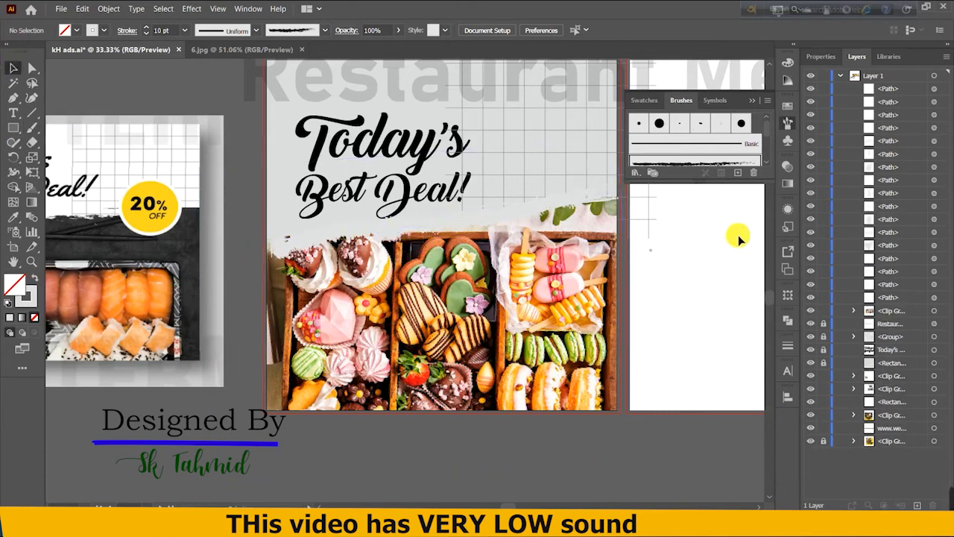
pyautogui.scroll(2, 587, 256)
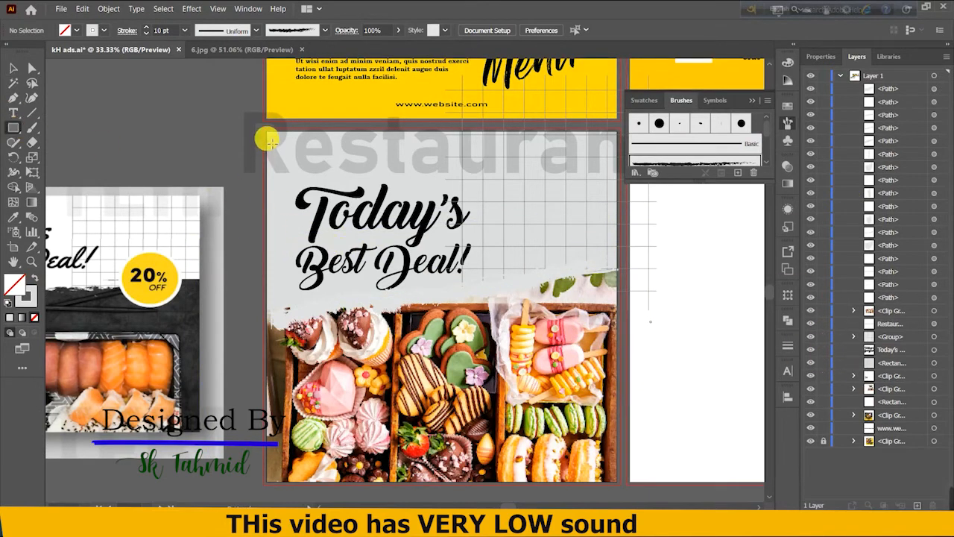
pyautogui.moveTo(268, 133)
pyautogui.mouseDown()
pyautogui.moveTo(308, 170)
pyautogui.moveTo(121, 152)
pyautogui.moveTo(130, 147)
pyautogui.mouseUp()
pyautogui.click(13, 68)
pyautogui.press('Delete')
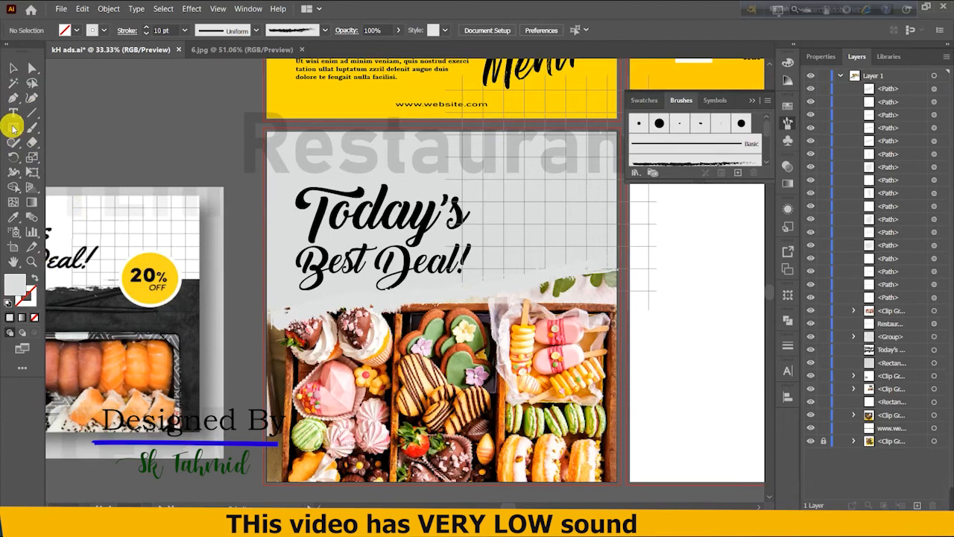
# Draw a light grey rectangle covering the whole dessert ad artboard and hide it.
pyautogui.click(13, 127)
pyautogui.moveTo(266, 131); pyautogui.dragTo(617, 484)
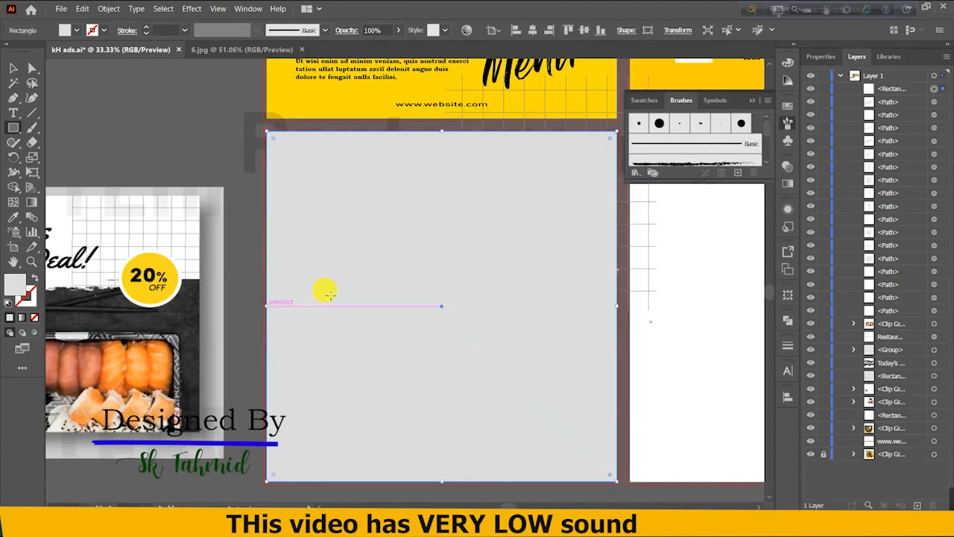
pyautogui.click(13, 68)
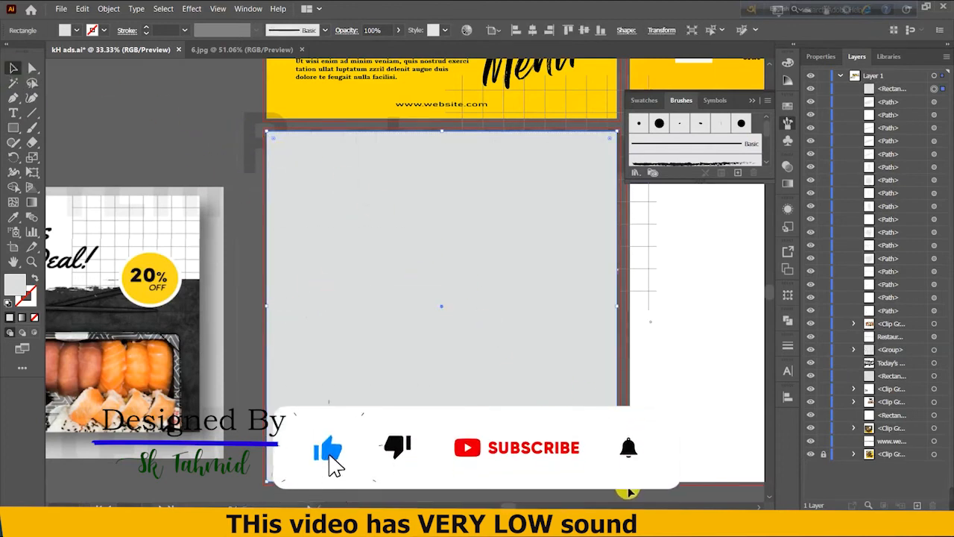
pyautogui.hotkey('ctrl', 'a')
pyautogui.rightClick(409, 227)
pyautogui.click(179, 113)
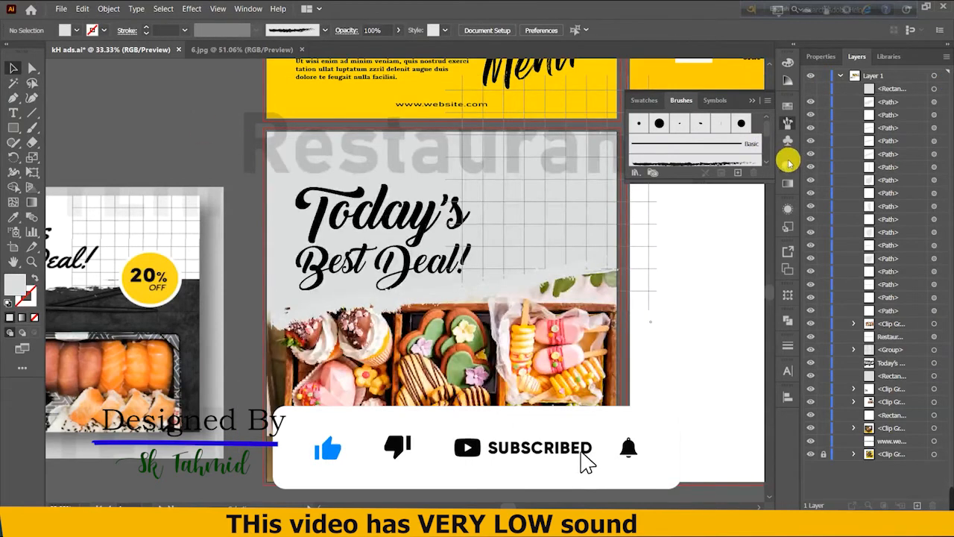
pyautogui.click(752, 100)
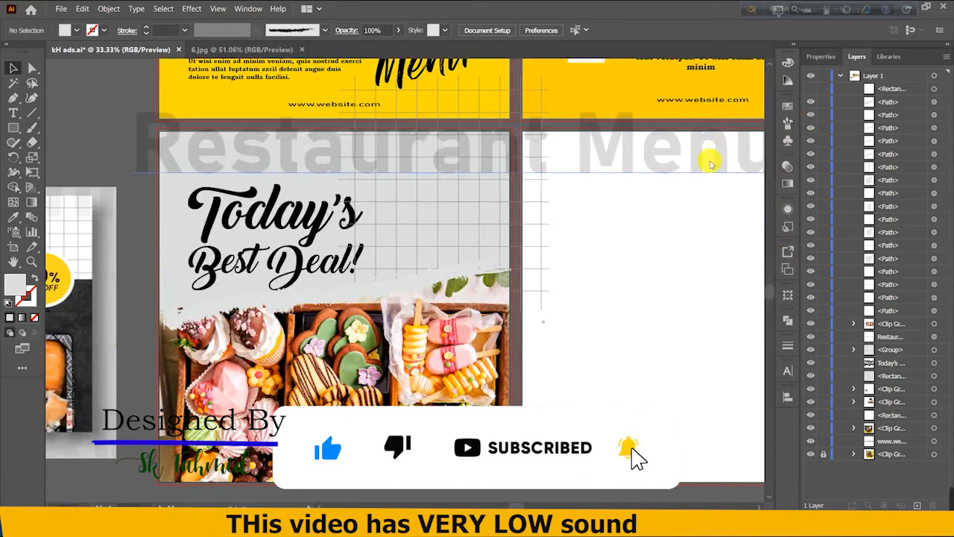
# Copy the yellow badge circle from the burger ad and paste it onto the empty artboard below that ad.
pyautogui.scroll(5, 704, 158)
pyautogui.hscroll(5, 704, 158)
pyautogui.scroll(3, 705, 158)
pyautogui.hscroll(2, 705, 159)
pyautogui.click(437, 130)
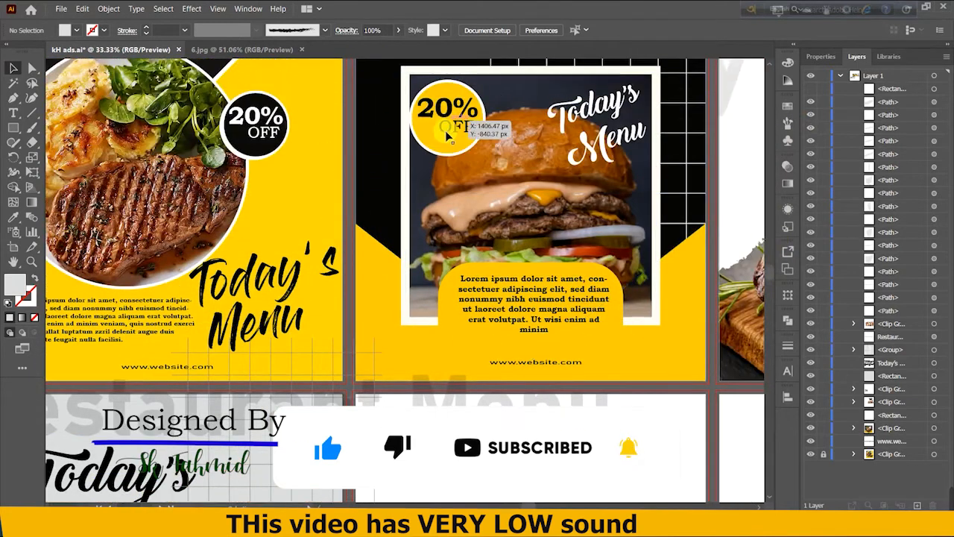
pyautogui.doubleClick(436, 128)
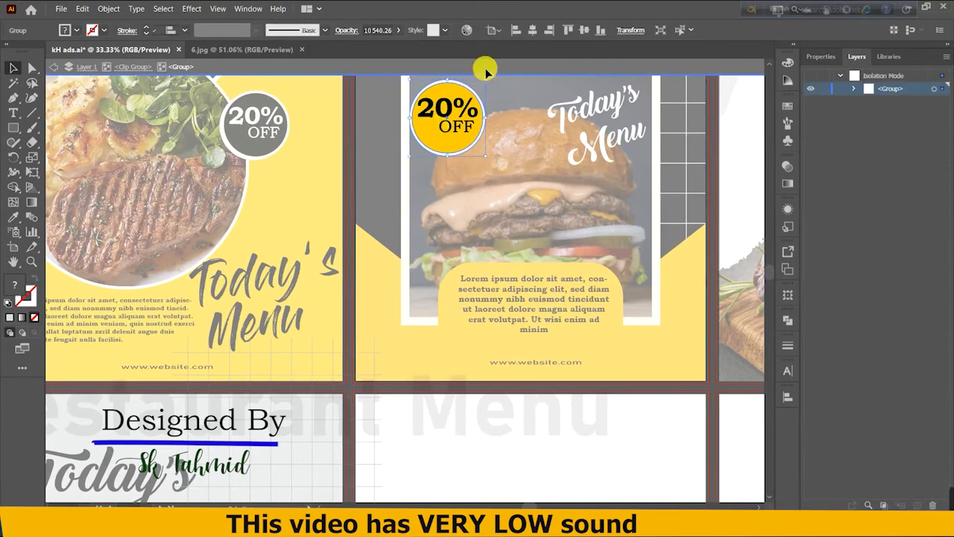
pyautogui.doubleClick(487, 66)
pyautogui.scroll(-5, 708, 350)
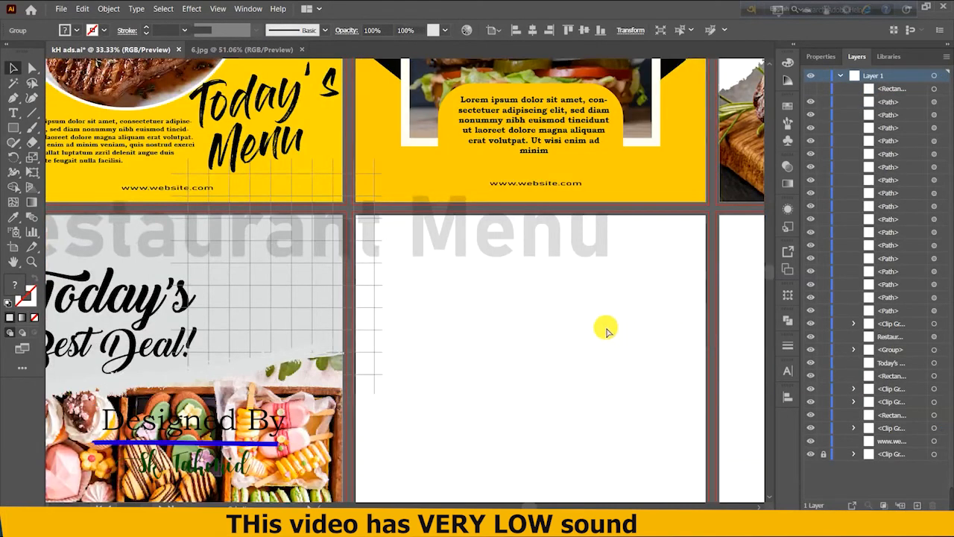
pyautogui.hotkey('ctrl', 'v')
# Copy the 20% OFF text out of the burger ad's badge group and paste it outside that group.
pyautogui.hotkey('ctrl', '-')
pyautogui.hotkey('ctrl', '-')
pyautogui.hotkey('ctrl', '-')
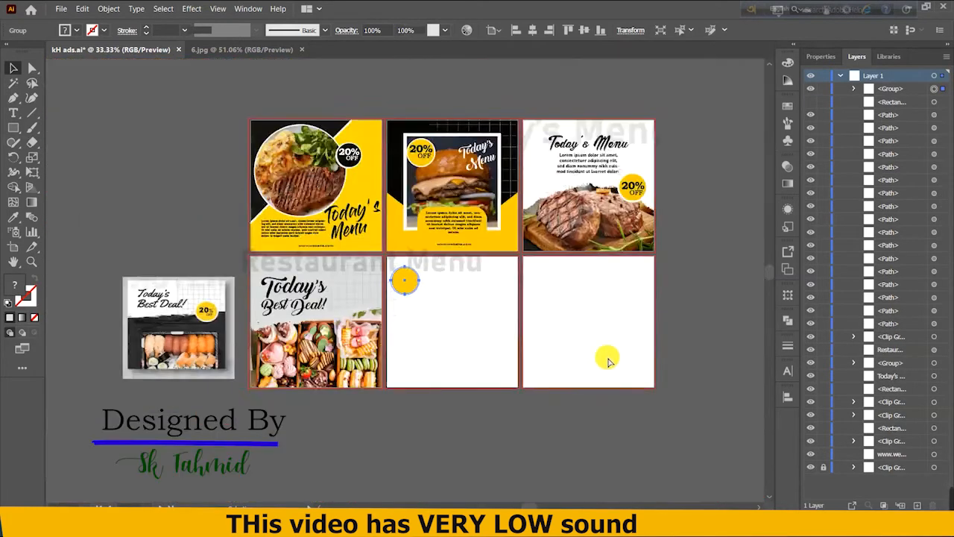
pyautogui.hotkey('ctrl', '-')
pyautogui.hotkey('ctrl', '=')
pyautogui.hotkey('ctrl', '=')
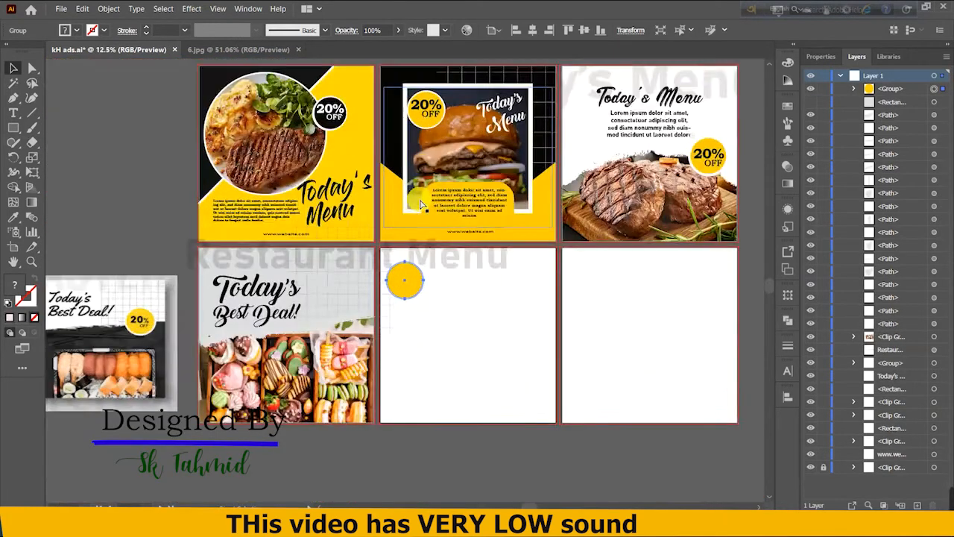
pyautogui.hotkey('ctrl', '=')
pyautogui.scroll(3, 425, 179)
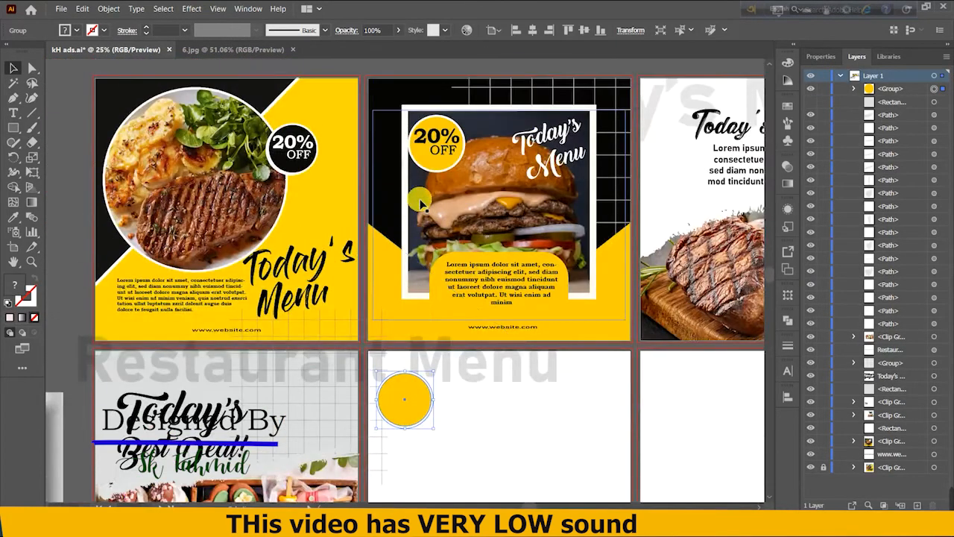
pyautogui.doubleClick(440, 139)
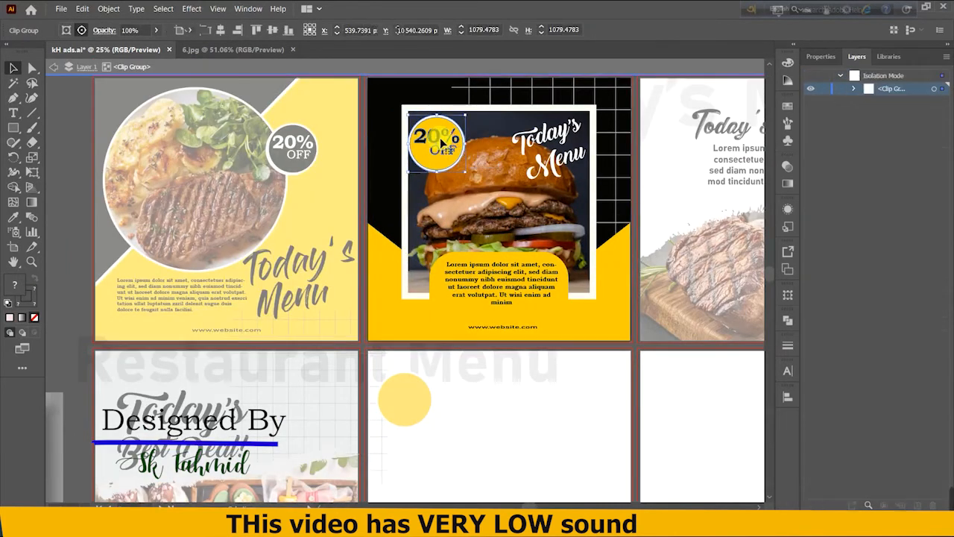
pyautogui.doubleClick(440, 140)
pyautogui.click(444, 152)
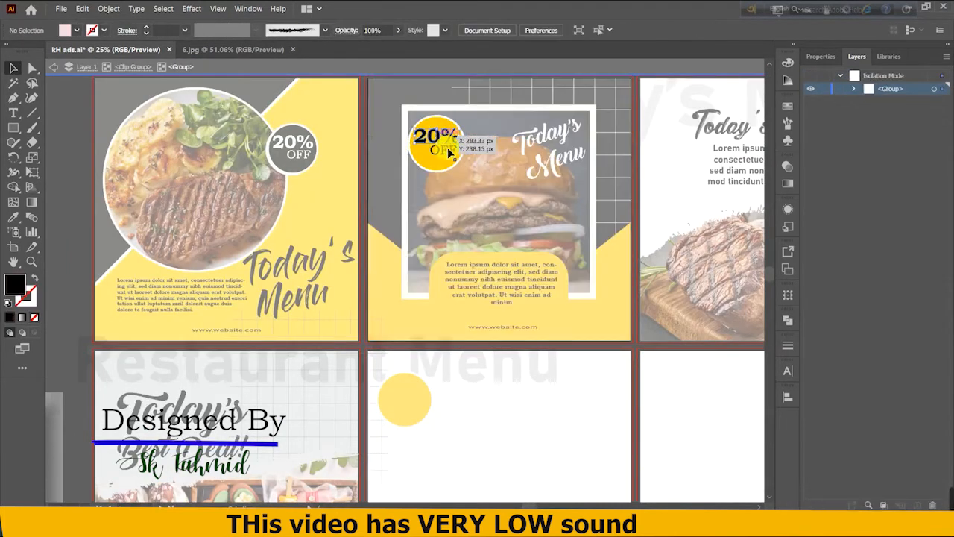
pyautogui.keyDown('shift'); pyautogui.click(445, 150); pyautogui.keyUp('shift')
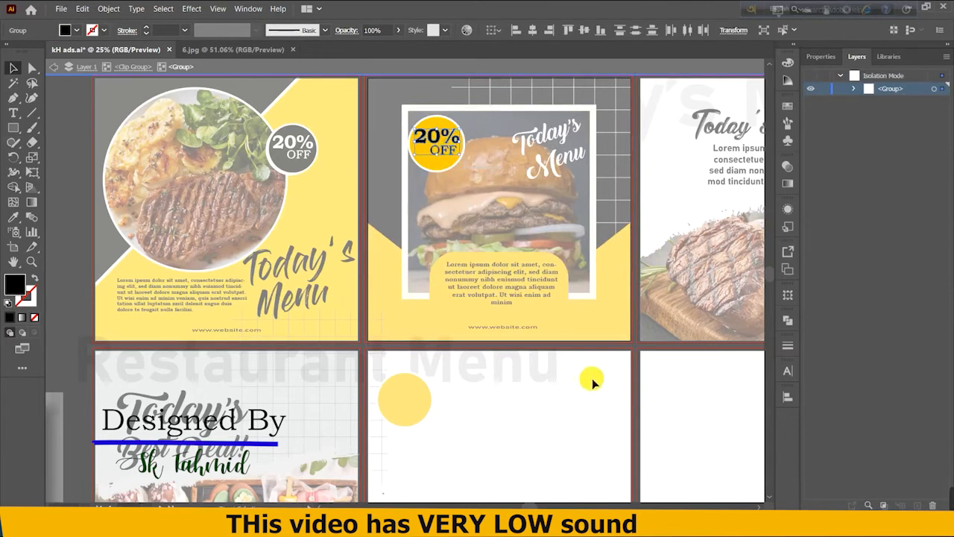
pyautogui.doubleClick(677, 453)
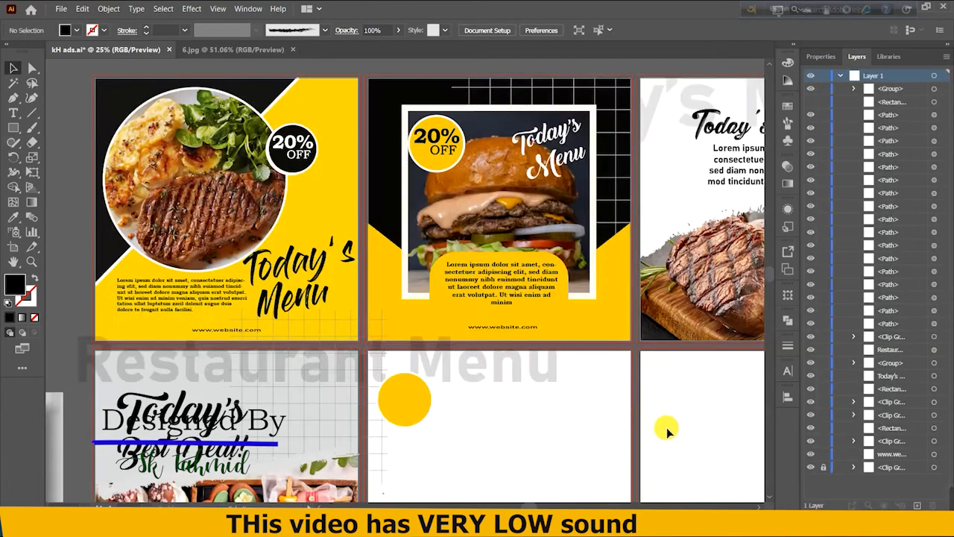
pyautogui.hotkey('ctrl', '-')
pyautogui.hotkey('ctrl', '-')
pyautogui.hotkey('ctrl', 'v')
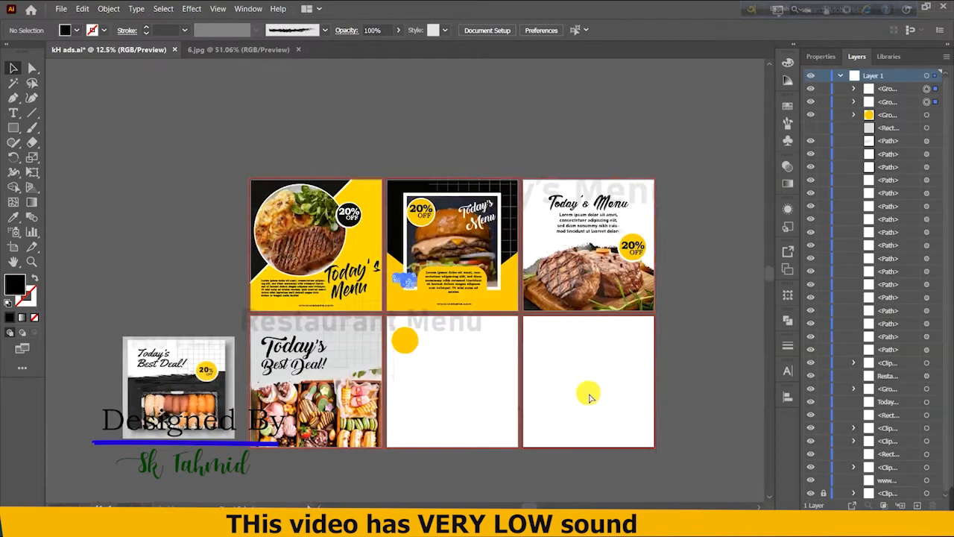
# Duplicate the burger ad's yellow badge circle as a separate object on the blank artboard beneath it.
pyautogui.scroll(1, 588, 129)
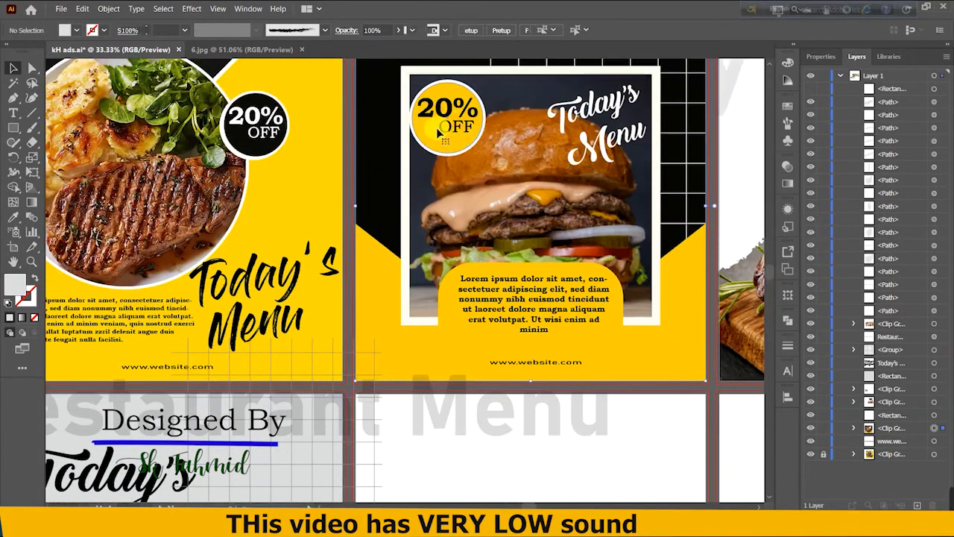
pyautogui.doubleClick(439, 131)
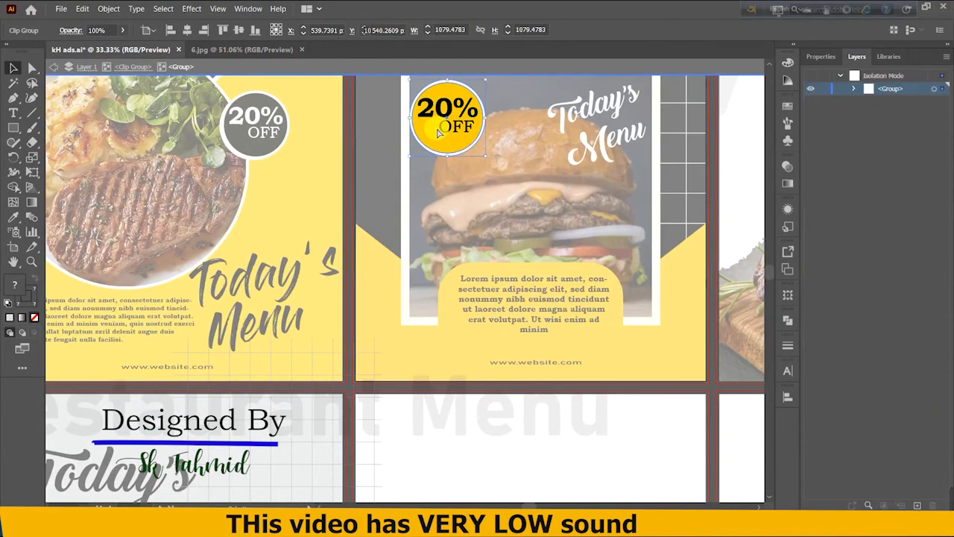
pyautogui.click(489, 66)
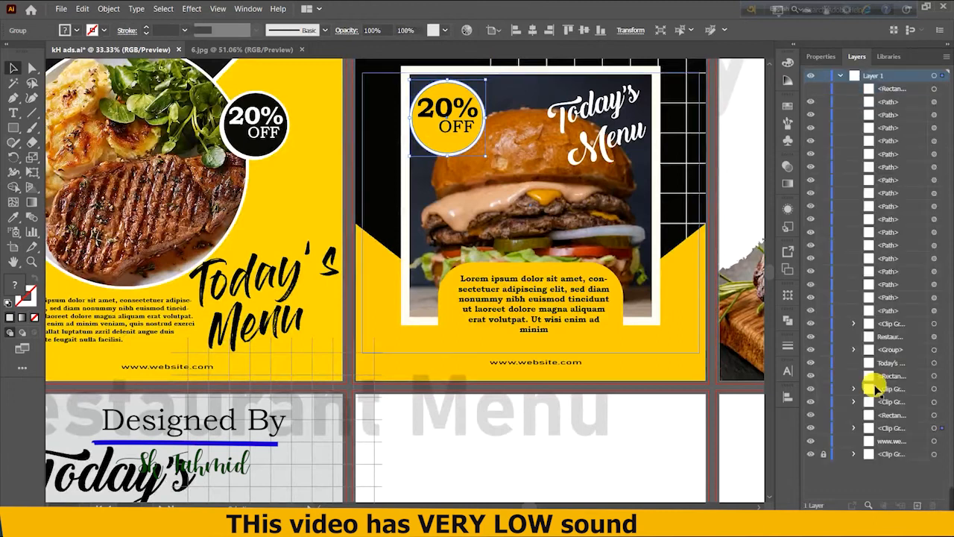
pyautogui.scroll(-3, 708, 343)
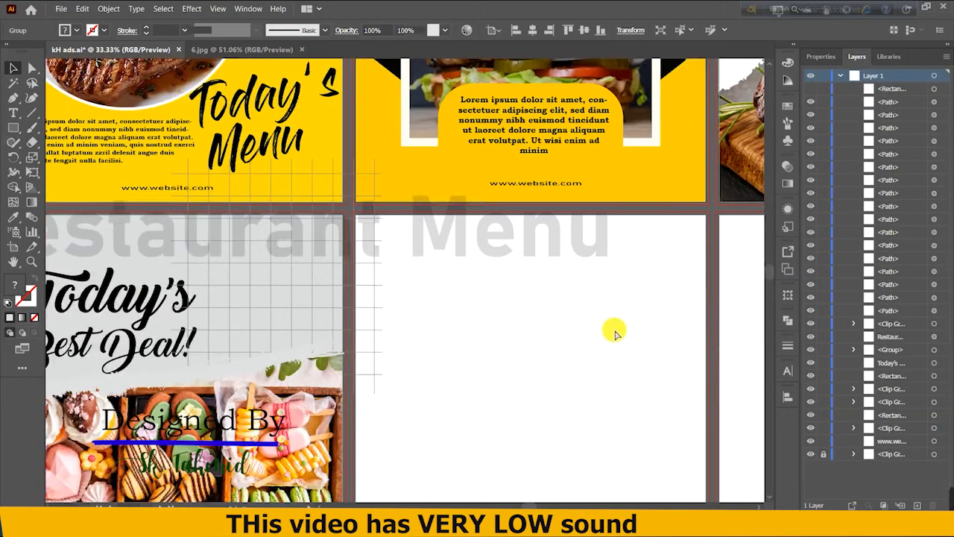
pyautogui.hotkey('ctrl', 'v')
# Isolate the burger ad's yellow badge group and copy its 20% OFF text.
pyautogui.hotkey('ctrl', '-')
pyautogui.hotkey('ctrl', '-')
pyautogui.hotkey('ctrl', '-')
pyautogui.hotkey('ctrl', '-')
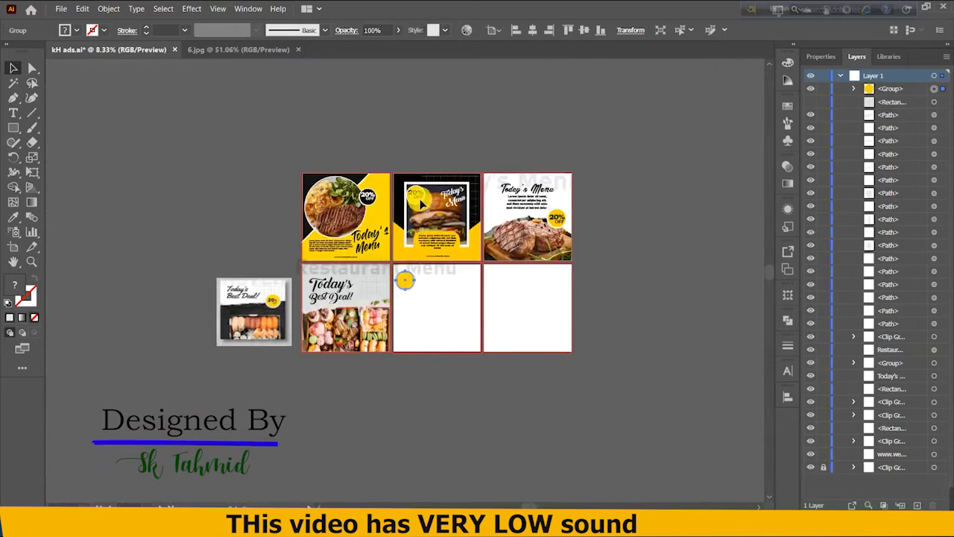
pyautogui.hotkey('ctrl', '+')
pyautogui.hotkey('ctrl', '+')
pyautogui.hotkey('ctrl', '+')
pyautogui.hotkey('ctrl', '+')
pyautogui.moveTo(406, 343); pyautogui.dragTo(440, 138)
pyautogui.doubleClick(440, 139)
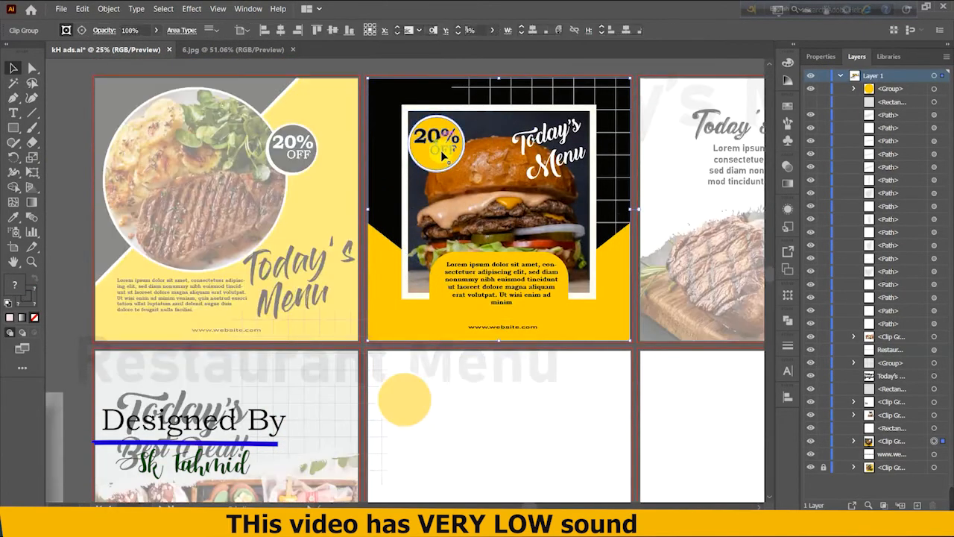
pyautogui.doubleClick(440, 139)
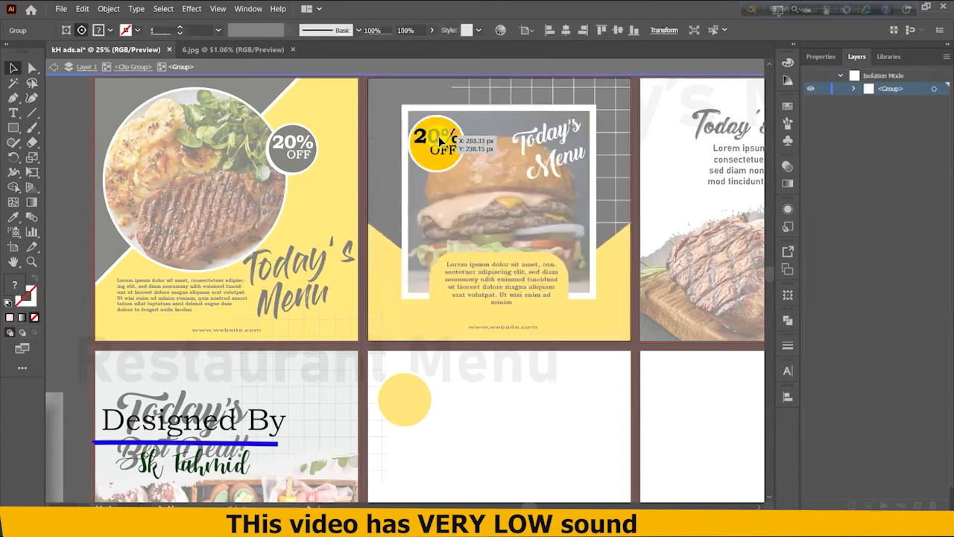
pyautogui.click(444, 150)
pyautogui.moveTo(444, 154); pyautogui.dragTo(446, 155)
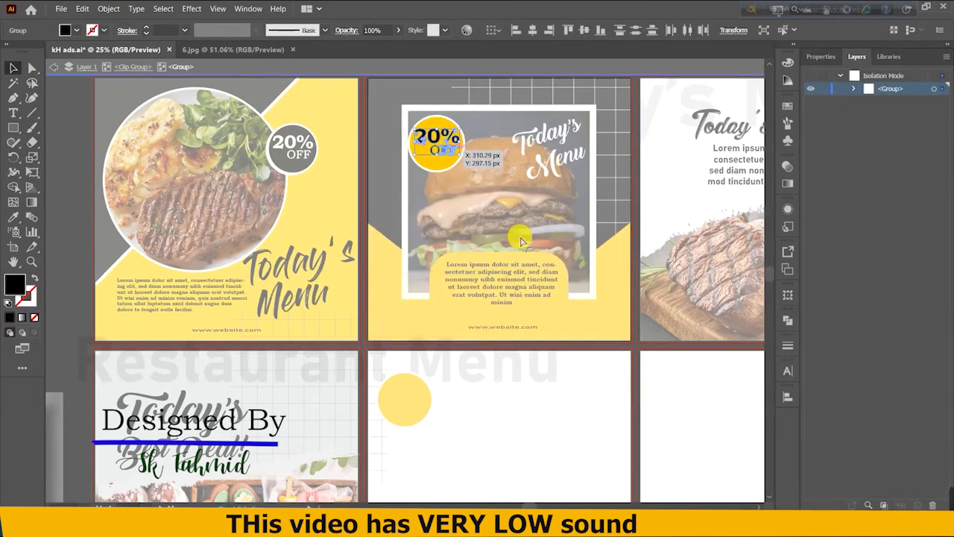
pyautogui.doubleClick(677, 456)
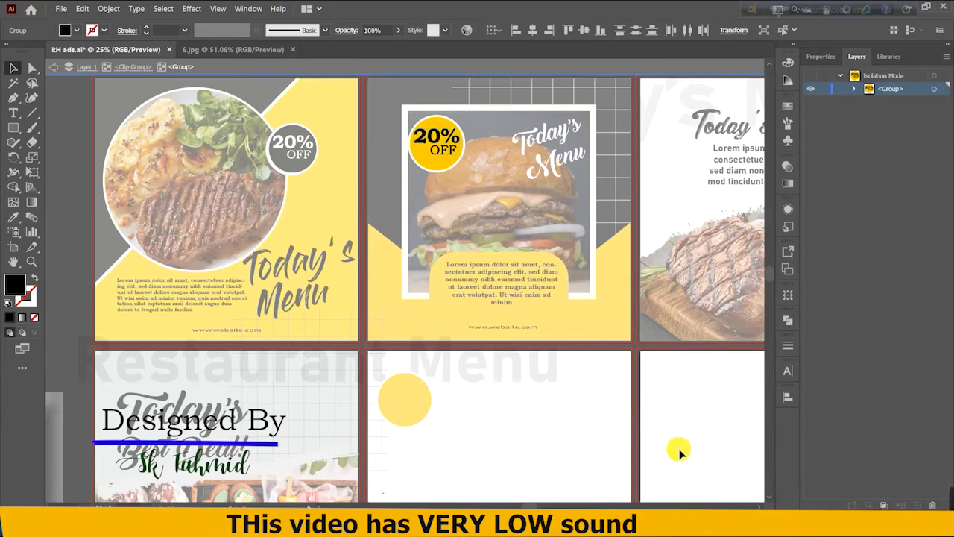
# Paste the copied 20% OFF text and place it over the yellow circle on the blank artboard.
pyautogui.hotkey('ctrl', '-')
pyautogui.hotkey('ctrl', '-')
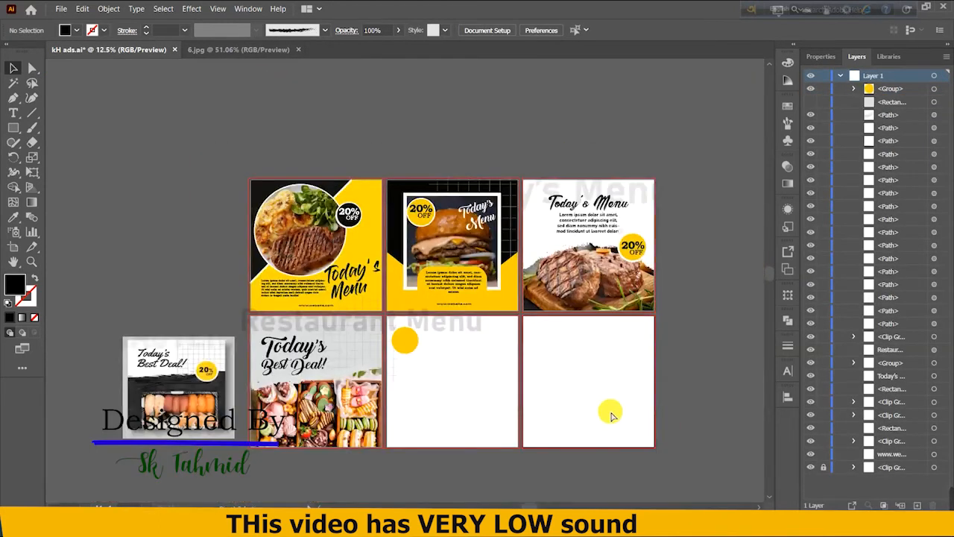
pyautogui.hotkey('ctrl', 'v')
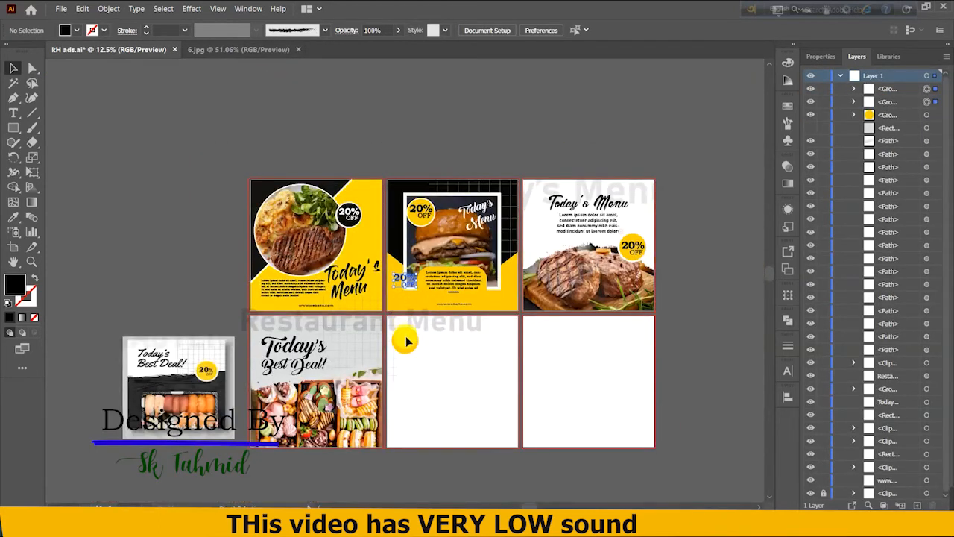
pyautogui.moveTo(405, 280); pyautogui.dragTo(407, 338)
pyautogui.hotkey('ctrl', '+')
pyautogui.hotkey('ctrl', '+')
pyautogui.hotkey('ctrl', '+')
pyautogui.hotkey('ctrl', '+')
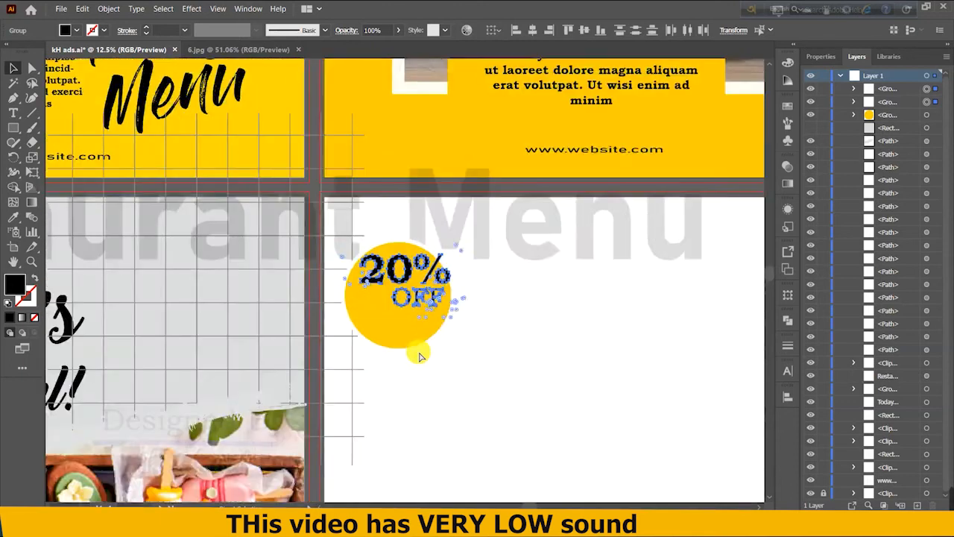
pyautogui.hotkey('ctrl', '+')
pyautogui.hotkey('ctrl', '+')
pyautogui.click(546, 325)
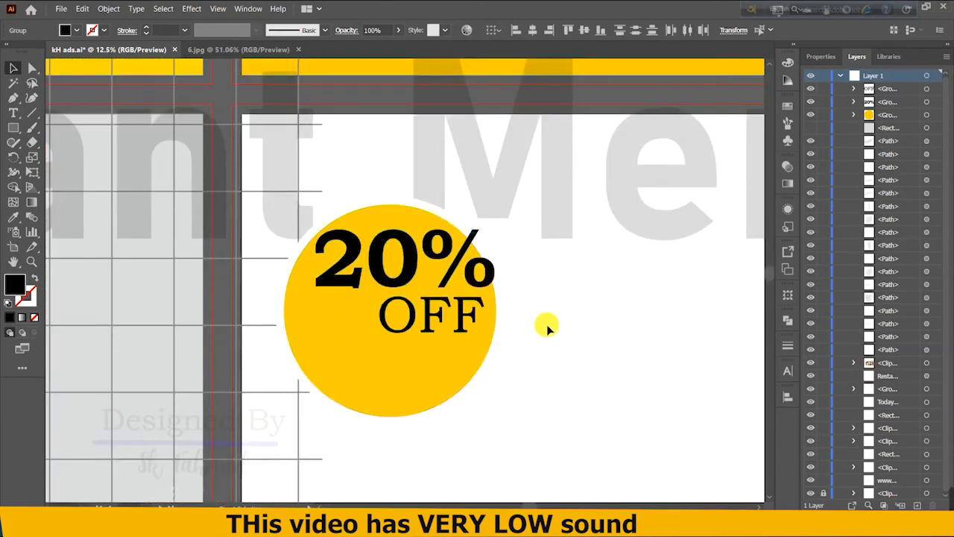
# Group the 20% and OFF texts, and centre the group on the yellow circle.
pyautogui.moveTo(407, 270); pyautogui.dragTo(407, 295)
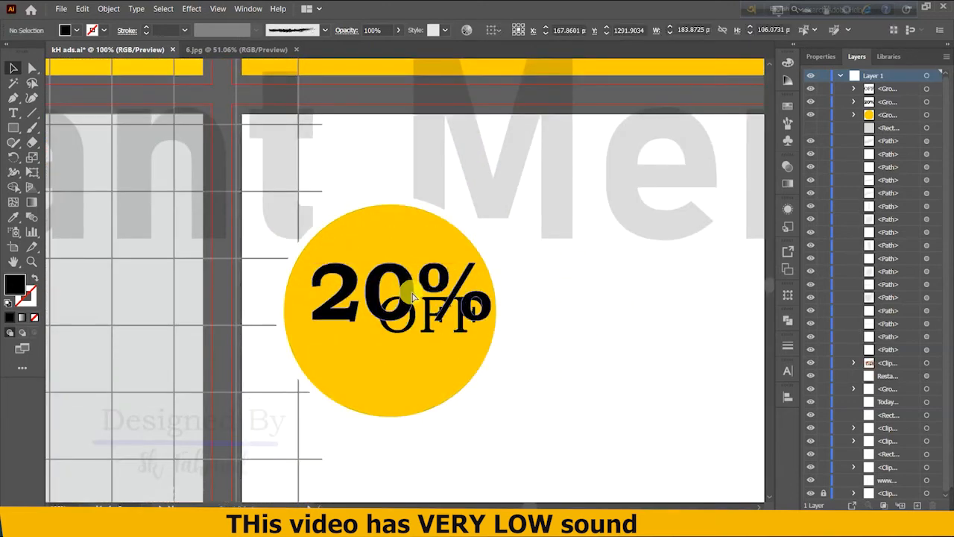
pyautogui.hotkey('ctrl', 'z')
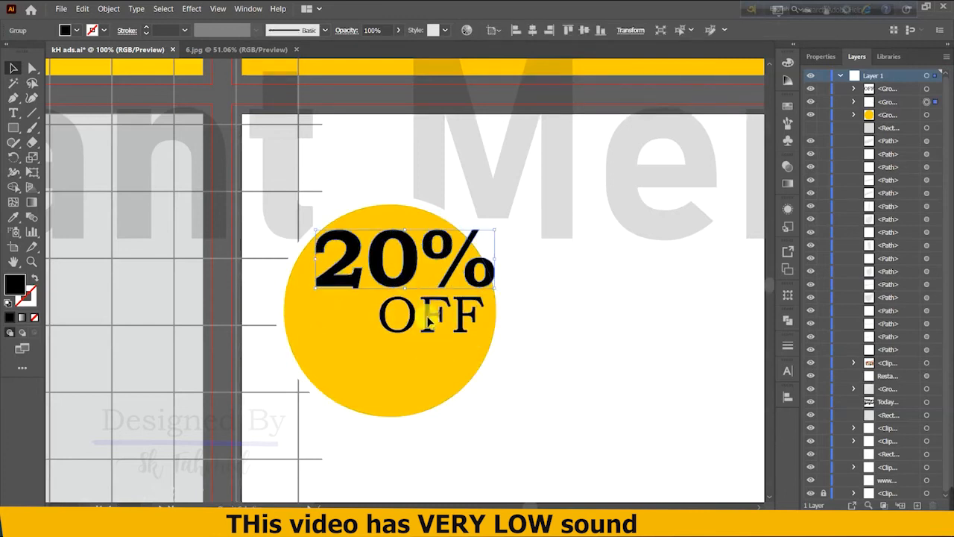
pyautogui.rightClick(430, 320)
pyautogui.click(469, 396)
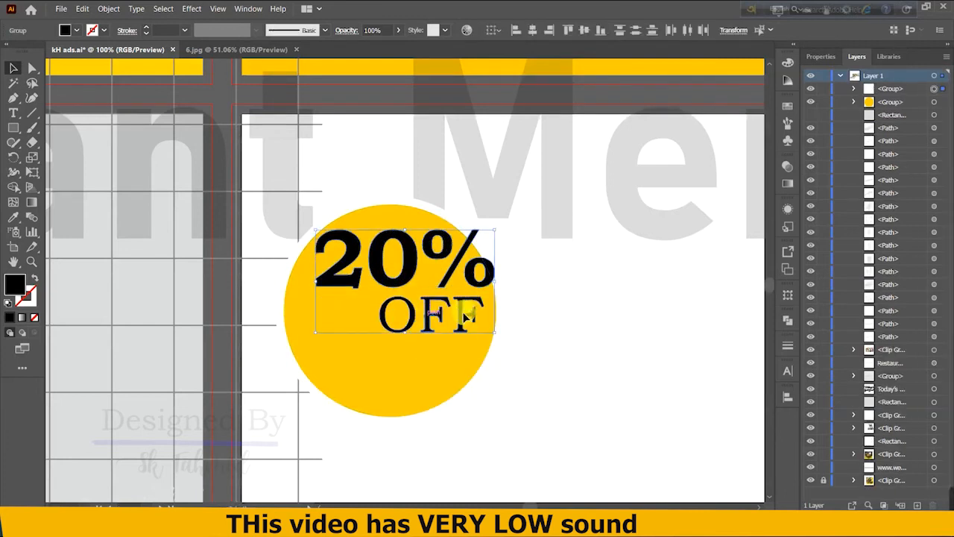
pyautogui.moveTo(410, 234); pyautogui.dragTo(412, 235)
pyautogui.moveTo(403, 276); pyautogui.dragTo(395, 298)
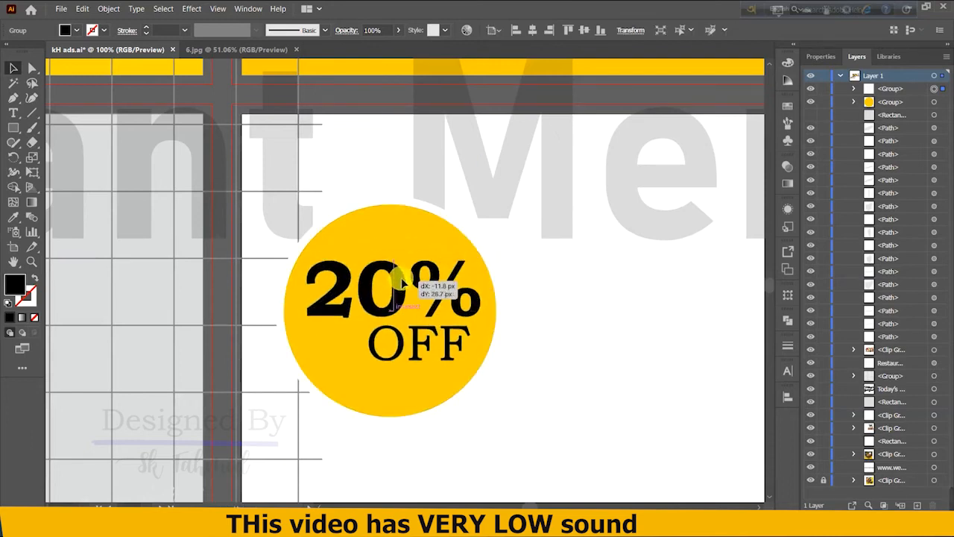
pyautogui.click(613, 310)
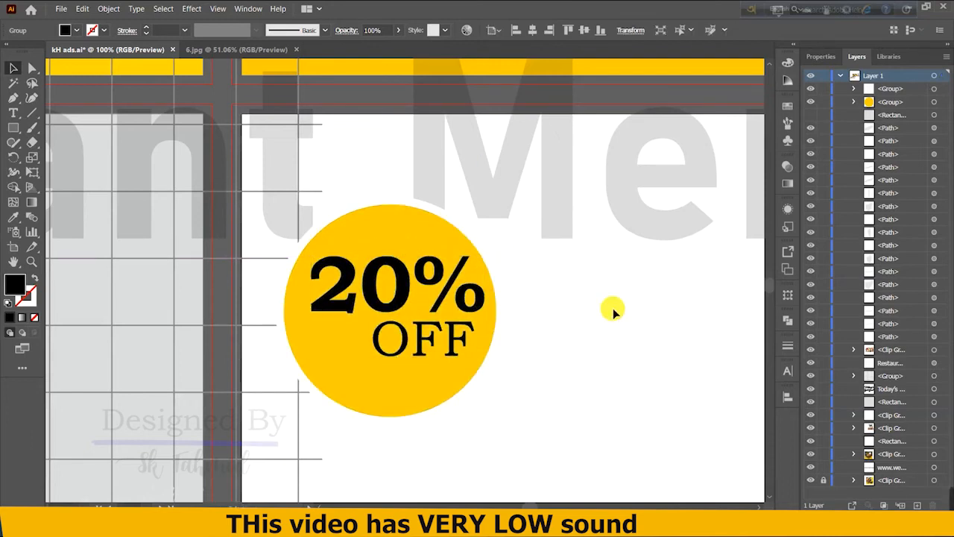
# Try moving the 20% OFF text onto the dessert ad's photo, and undo the move.
pyautogui.hotkey('ctrl', '-')
pyautogui.hotkey('ctrl', '-')
pyautogui.hotkey('ctrl', '-')
pyautogui.hotkey('ctrl', '-')
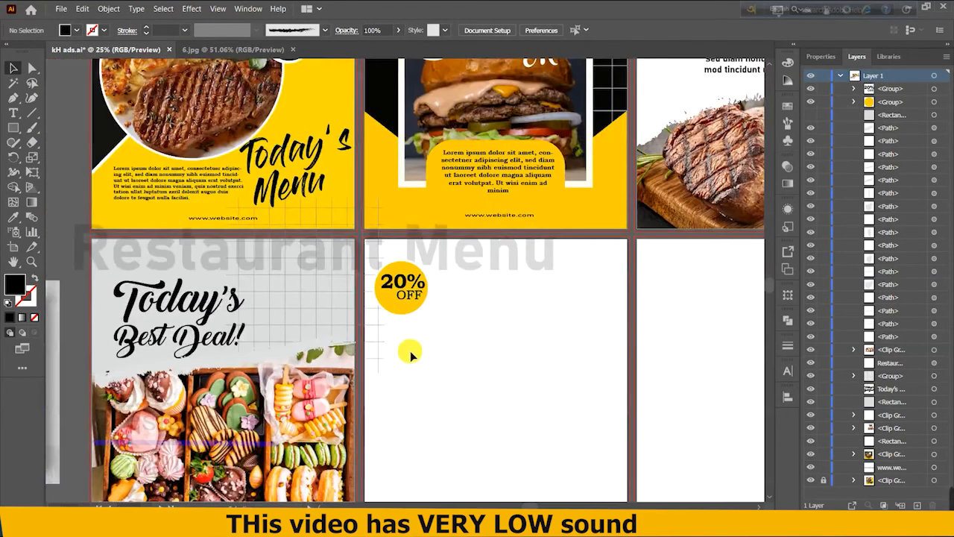
pyautogui.hscroll(-5, 411, 352)
pyautogui.moveTo(488, 278); pyautogui.dragTo(384, 362)
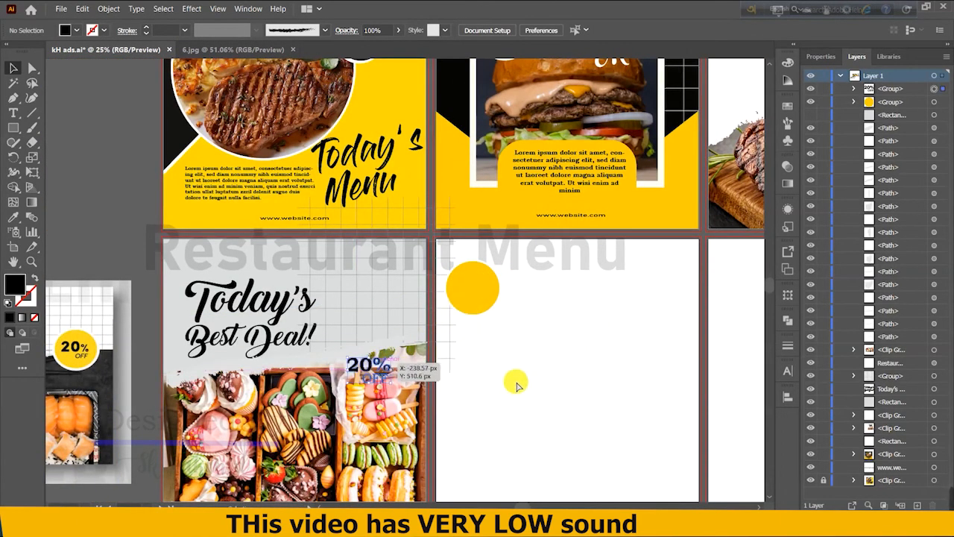
pyautogui.hotkey('ctrl', 'z')
# Reposition the grouped 20% OFF text in the middle of the yellow circle.
pyautogui.hotkey('ctrl', '+')
pyautogui.hotkey('ctrl', '+')
pyautogui.hotkey('ctrl', '+')
pyautogui.hotkey('ctrl', '+')
pyautogui.moveTo(410, 236); pyautogui.dragTo(415, 235)
pyautogui.moveTo(403, 278); pyautogui.dragTo(395, 302)
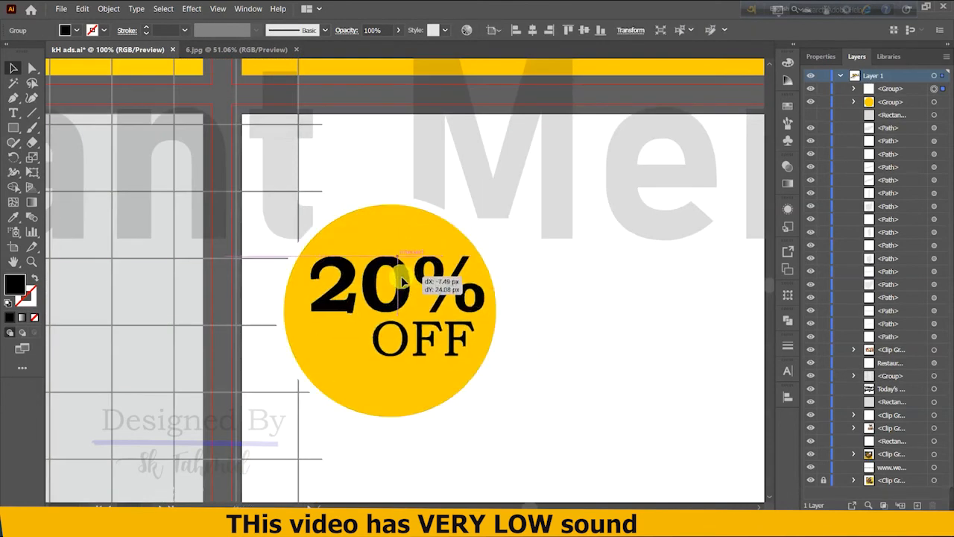
pyautogui.click(613, 308)
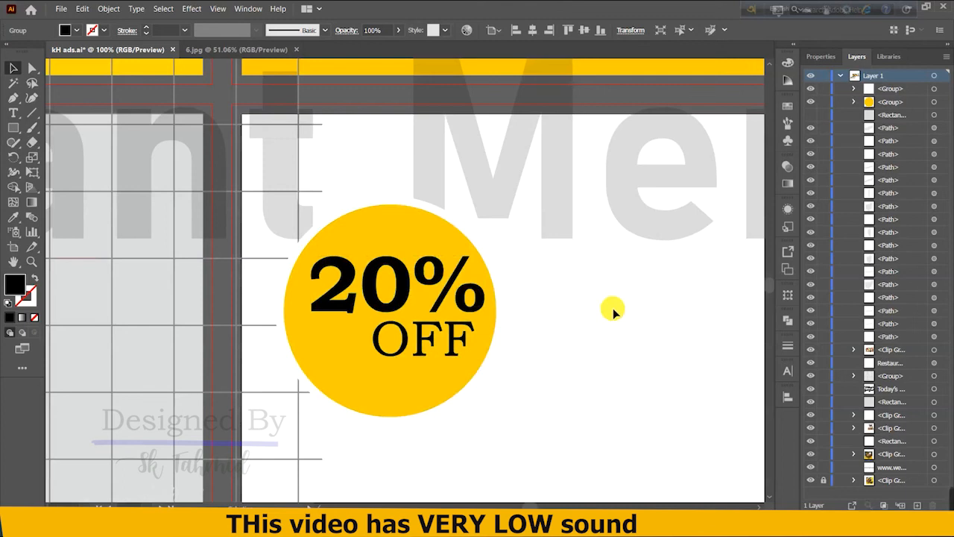
# Try placing the 20% OFF text without its circle over the desserts, and undo it.
pyautogui.hotkey('ctrl', '-')
pyautogui.hotkey('ctrl', '-')
pyautogui.hotkey('ctrl', '-')
pyautogui.hotkey('ctrl', '-')
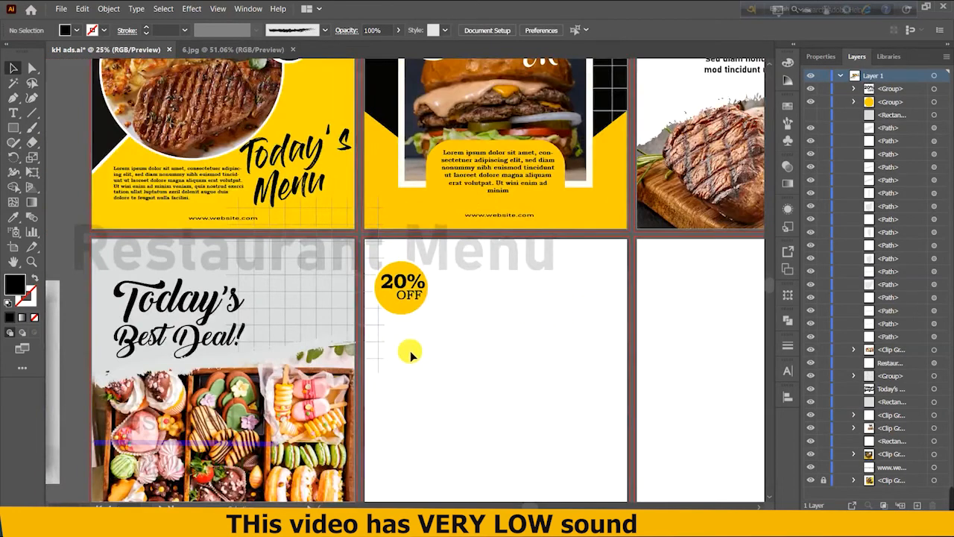
pyautogui.hscroll(-2, 410, 355)
pyautogui.moveTo(488, 282); pyautogui.dragTo(382, 366)
pyautogui.moveTo(516, 380); pyautogui.dragTo(519, 386)
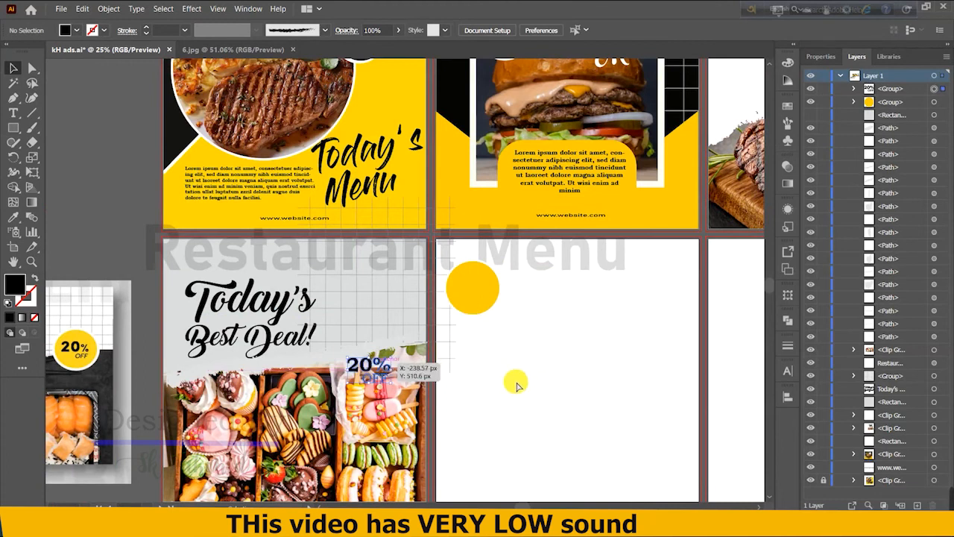
pyautogui.hotkey('ctrl', 'z')
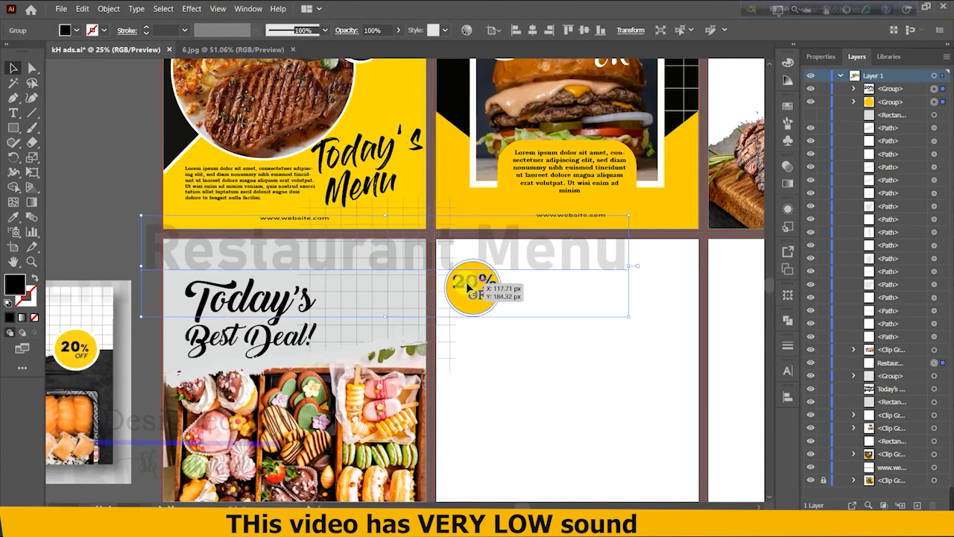
# Move the 20% OFF text and the yellow circle to the middle of the blank artboard and group them as one badge.
pyautogui.click(481, 289)
pyautogui.moveTo(481, 289); pyautogui.dragTo(628, 420)
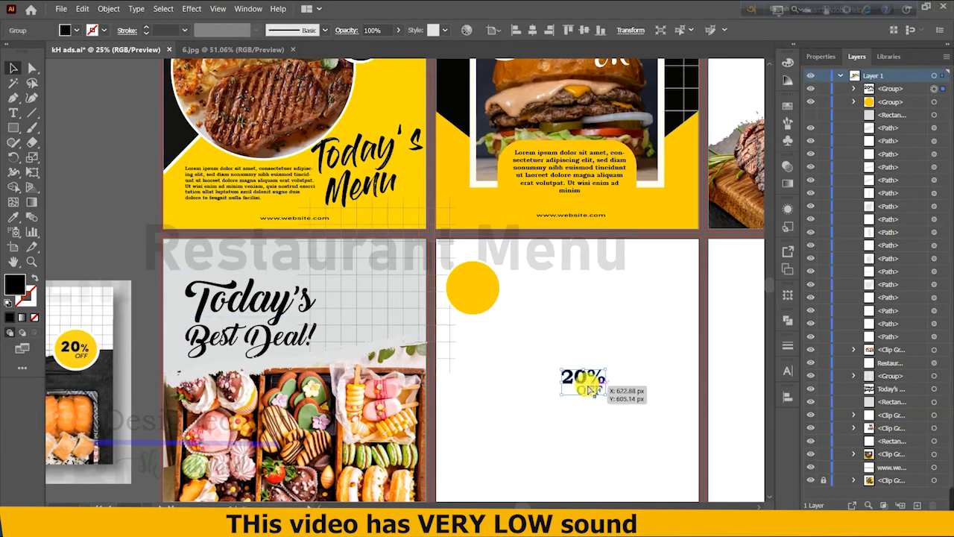
pyautogui.hotkey('ctrl', '=')
pyautogui.moveTo(215, 119); pyautogui.dragTo(457, 300)
pyautogui.keyDown('shift'); pyautogui.click(444, 321); pyautogui.keyUp('shift')
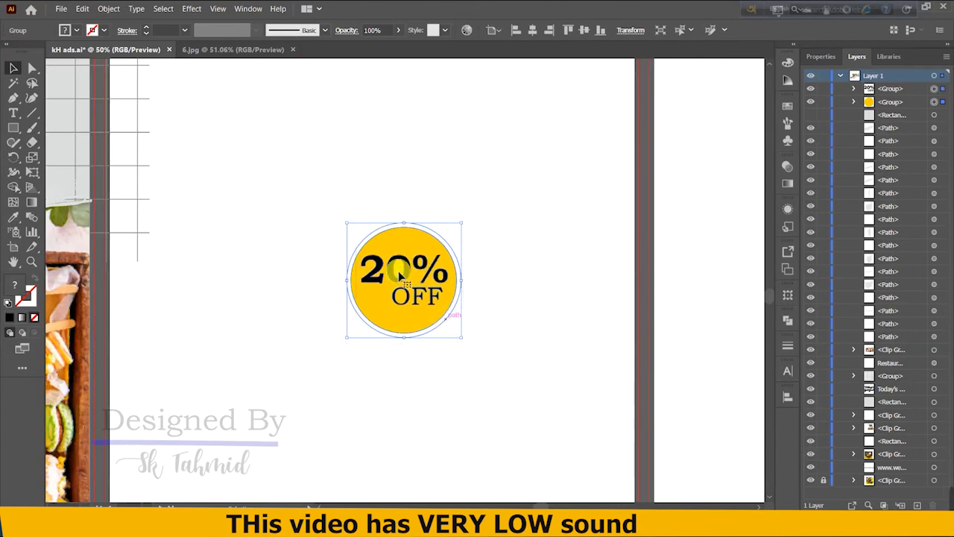
pyautogui.rightClick(399, 270)
pyautogui.click(434, 352)
# Enlarge the 20% OFF badge and place it on the dessert ad, overlapping the photo's brushed edge beside the heading.
pyautogui.hotkey('ctrl', '-')
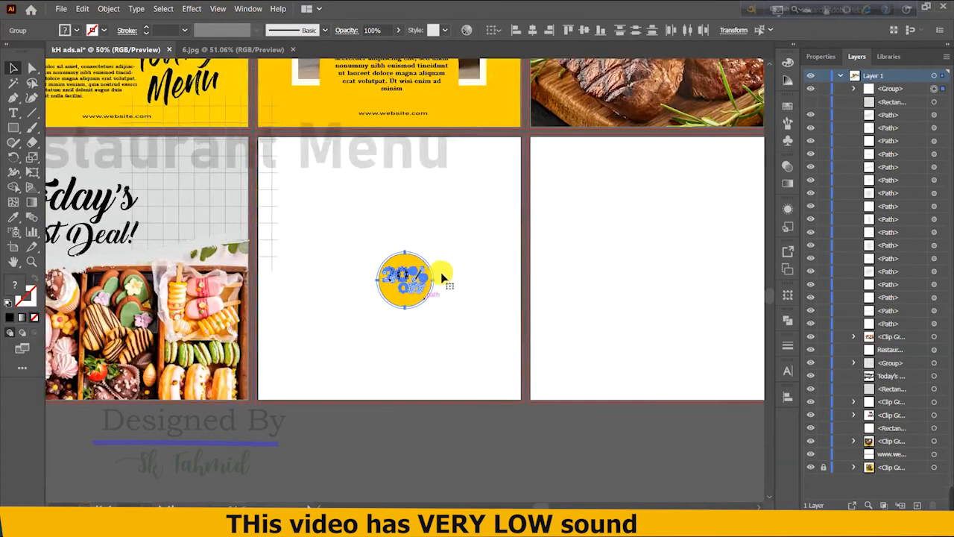
pyautogui.moveTo(440, 272); pyautogui.dragTo(187, 301)
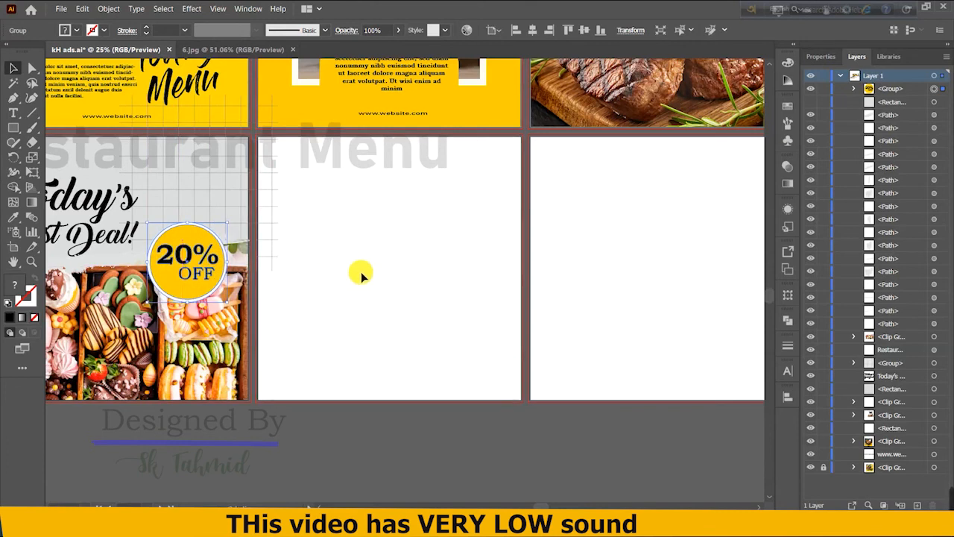
pyautogui.hscroll(-3, 484, 279)
pyautogui.rightClick(442, 269)
pyautogui.press('Escape')
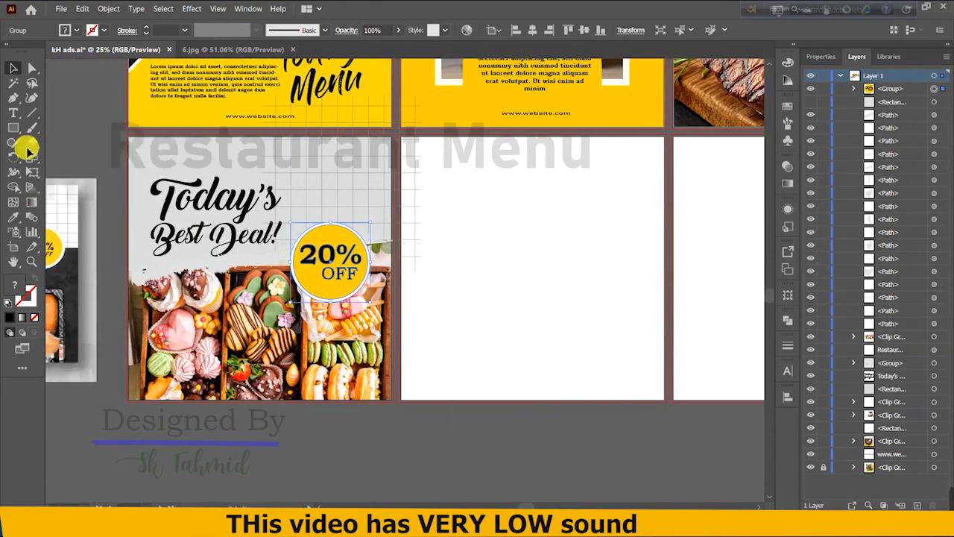
# Draw a red 1080 × 1080 px rectangle covering the whole dessert ad artboard.
pyautogui.click(92, 85)
pyautogui.click(12, 127)
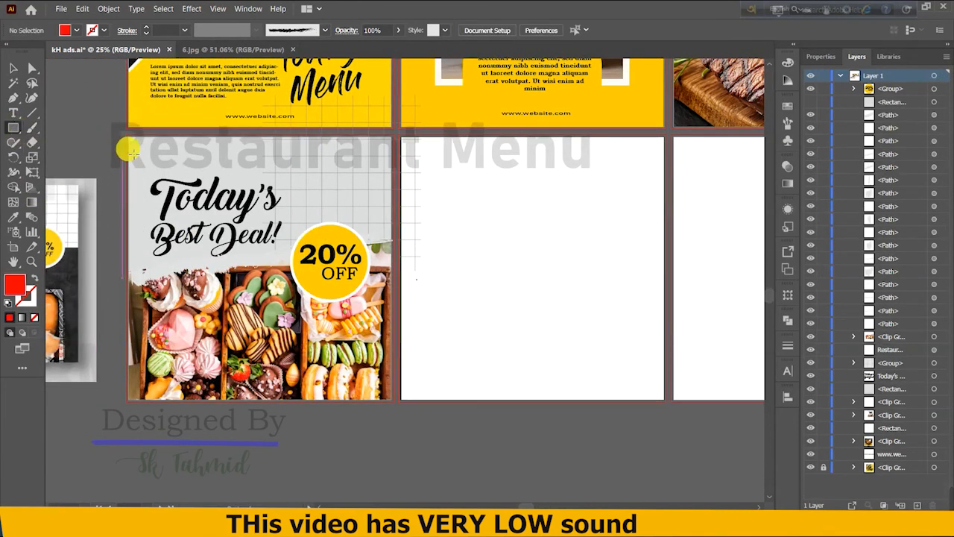
pyautogui.moveTo(130, 139)
pyautogui.mouseDown()
pyautogui.moveTo(288, 340)
pyautogui.moveTo(392, 398)
pyautogui.mouseUp()
pyautogui.click(12, 68)
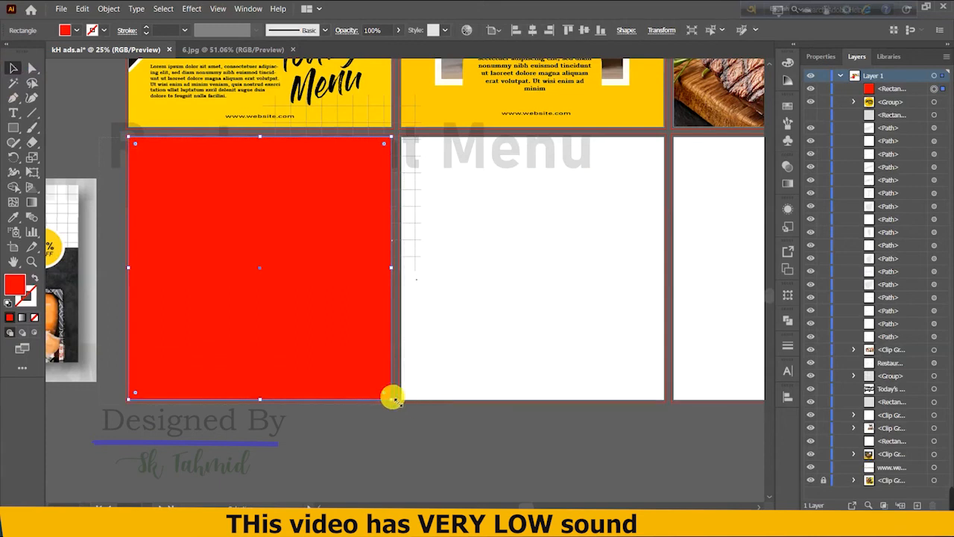
# Select all objects on the dessert ad artboard and make a clipping mask with the red rectangle.
pyautogui.hotkey('ctrl', 'alt', 'a')
pyautogui.rightClick(273, 288)
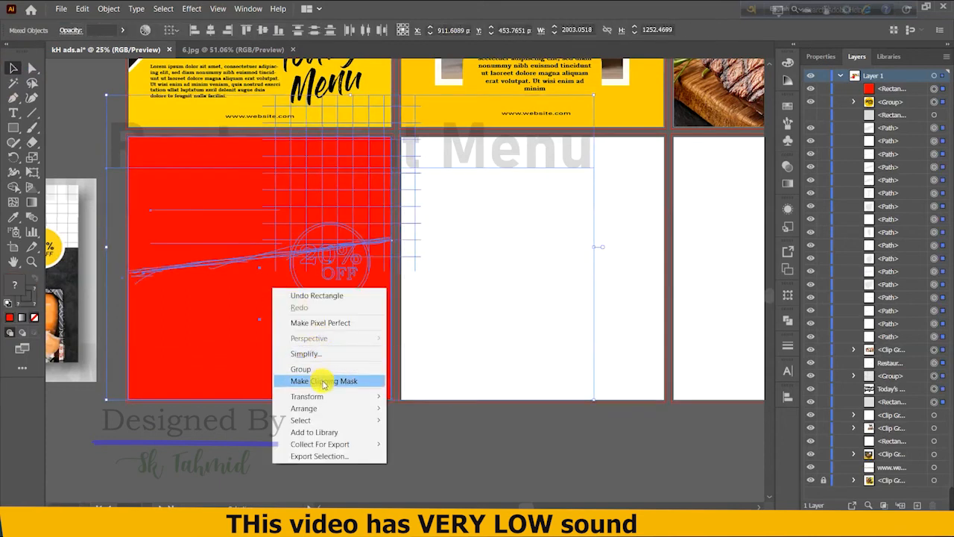
pyautogui.click(324, 381)
pyautogui.scroll(-2, 279, 216)
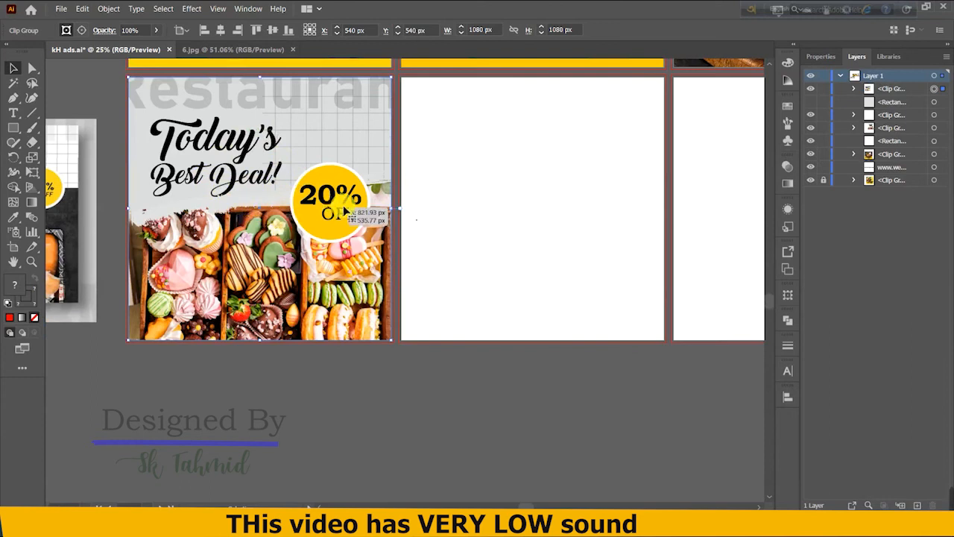
pyautogui.scroll(-1, 410, 228)
pyautogui.scroll(2, 415, 235)
pyautogui.scroll(4, 426, 244)
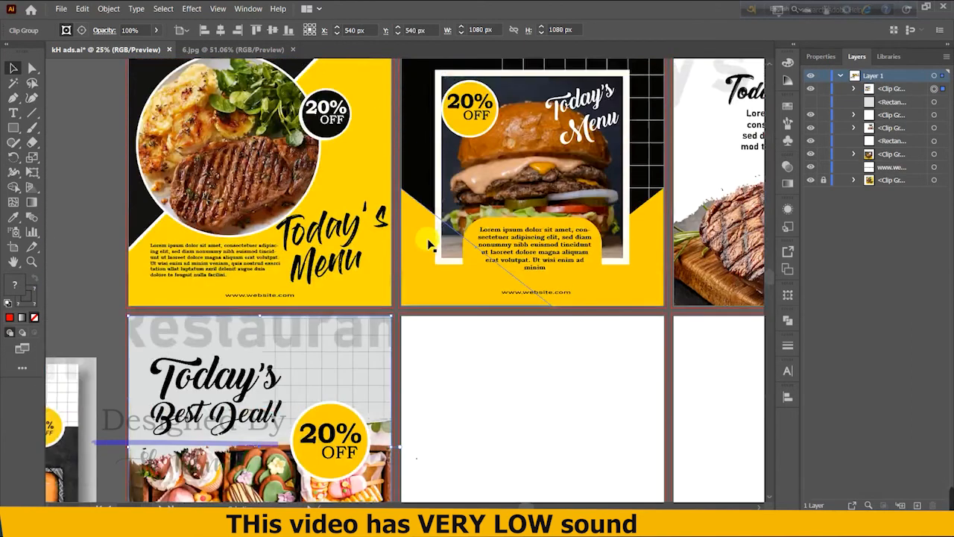
pyautogui.scroll(-1, 431, 245)
pyautogui.hscroll(2, 430, 246)
# Clip the dessert ad's complete artwork to the red rectangle again and review the finished ad.
pyautogui.moveTo(949, 490)
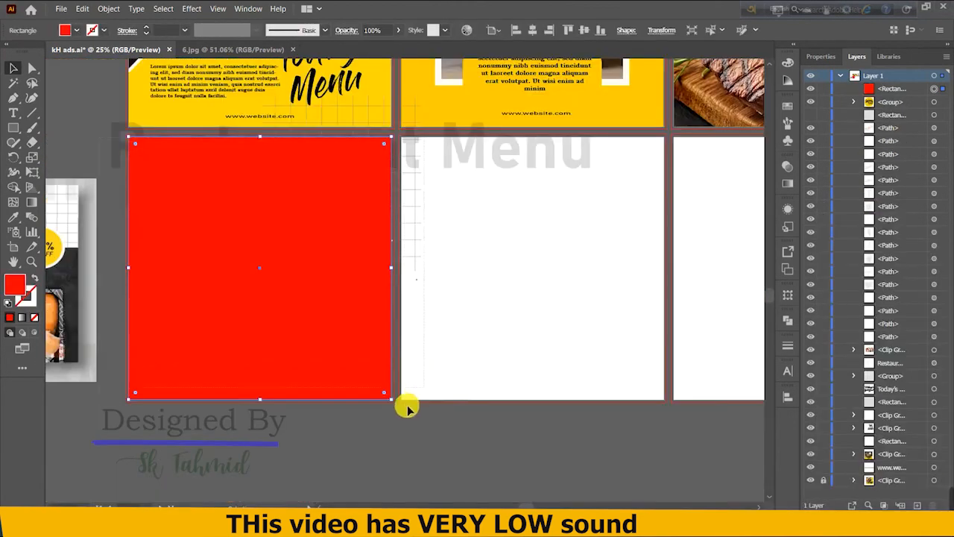
pyautogui.hotkey('ctrl', 'alt', 'a')
pyautogui.rightClick(274, 289)
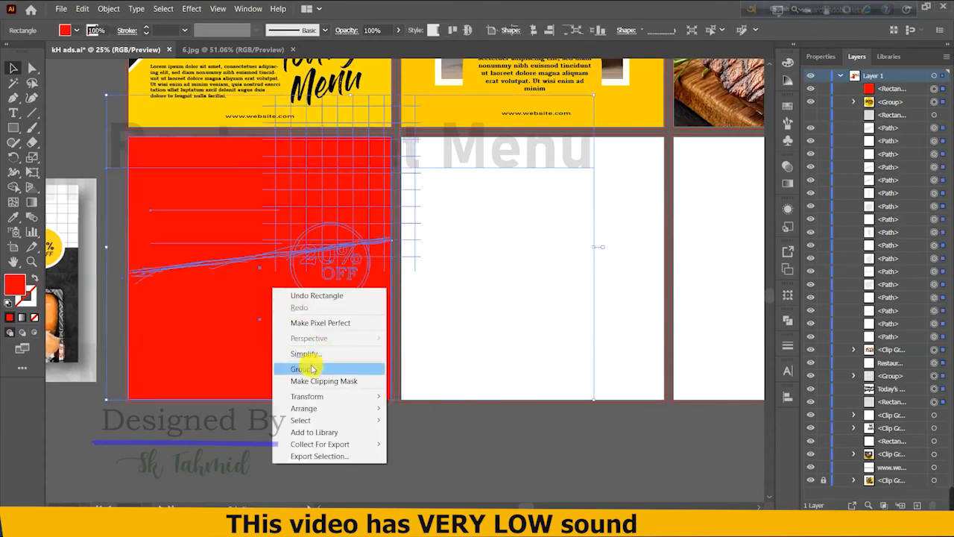
pyautogui.click(323, 382)
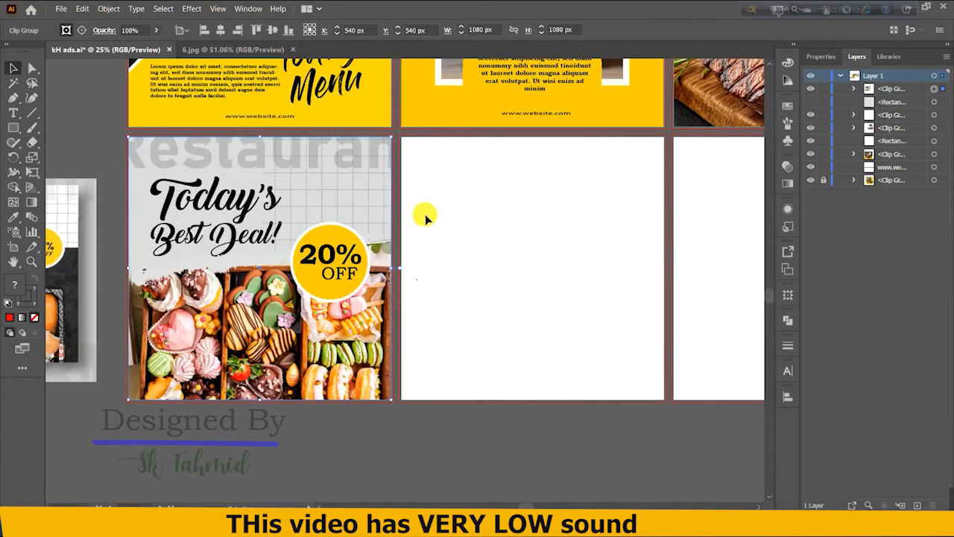
pyautogui.scroll(-1, 283, 221)
pyautogui.scroll(-2, 283, 221)
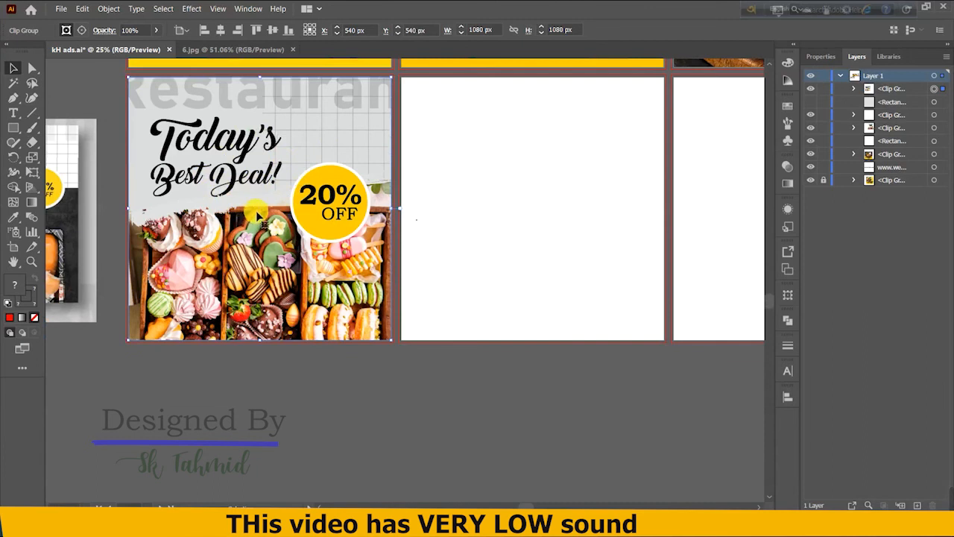
pyautogui.scroll(3, 410, 229)
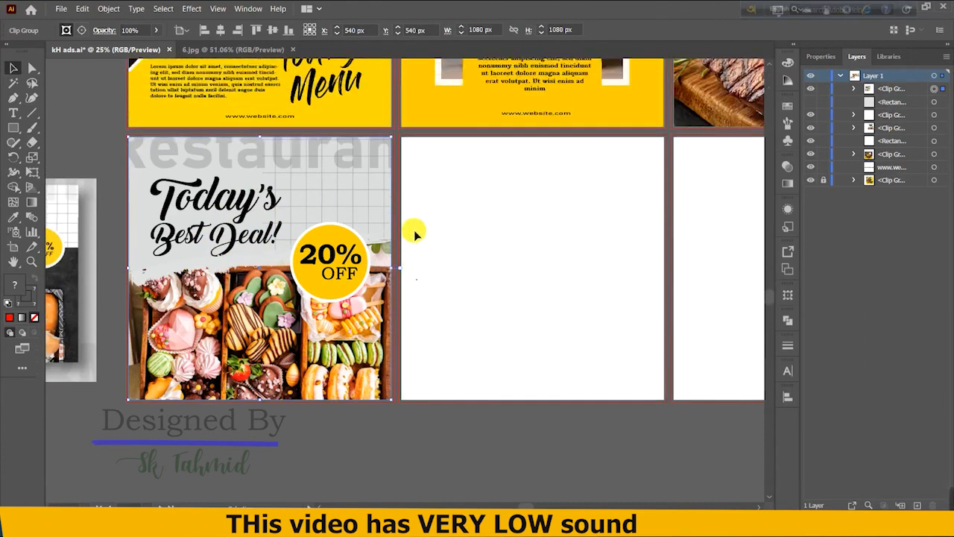
pyautogui.scroll(5, 415, 234)
pyautogui.scroll(-1, 432, 245)
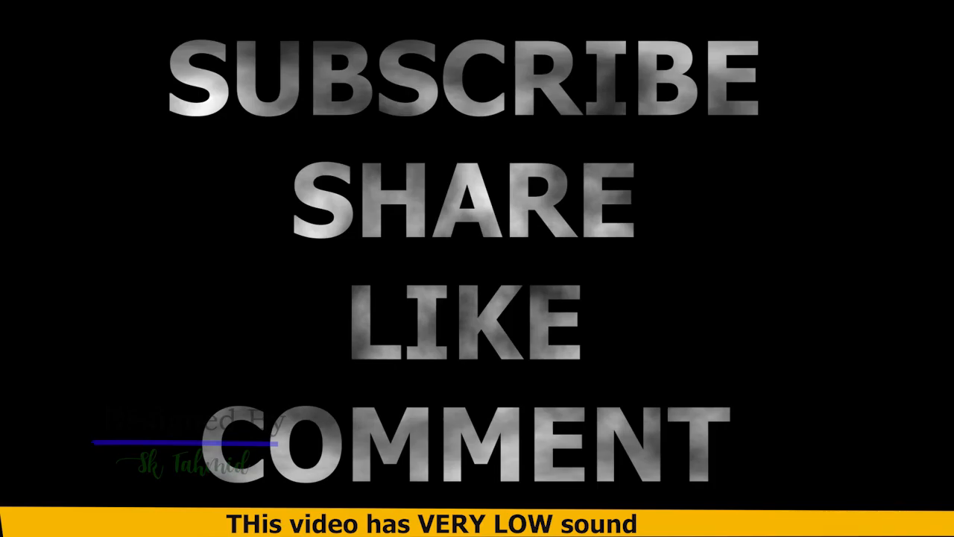